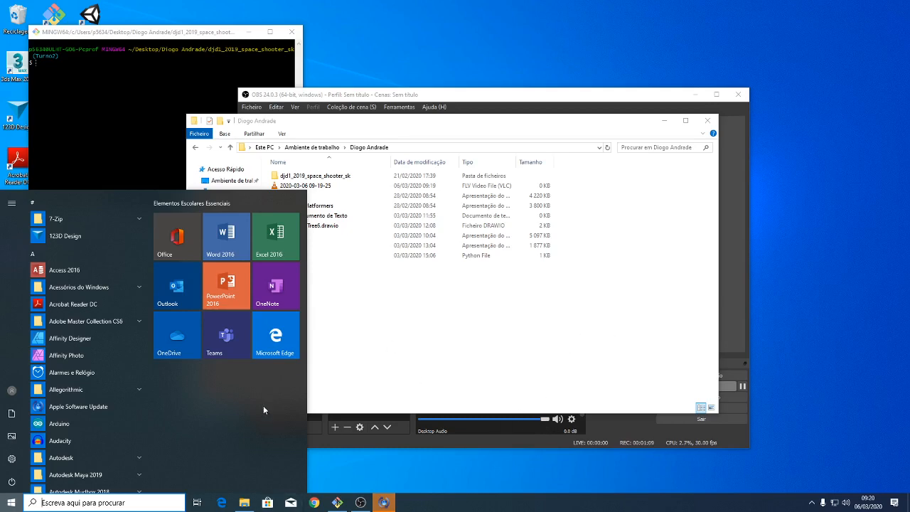
Launch Unity Hub and open the djd1_2019_space_shooter_sk project
text(unity)
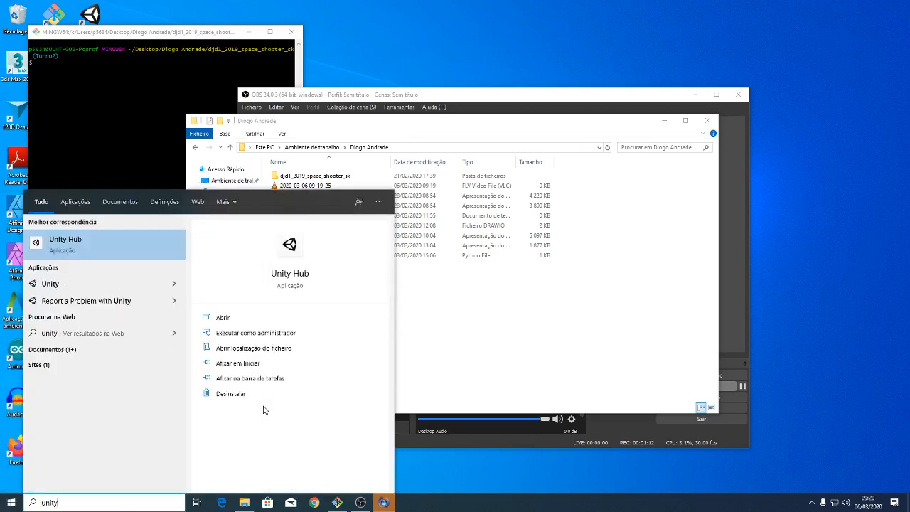
key(Return)
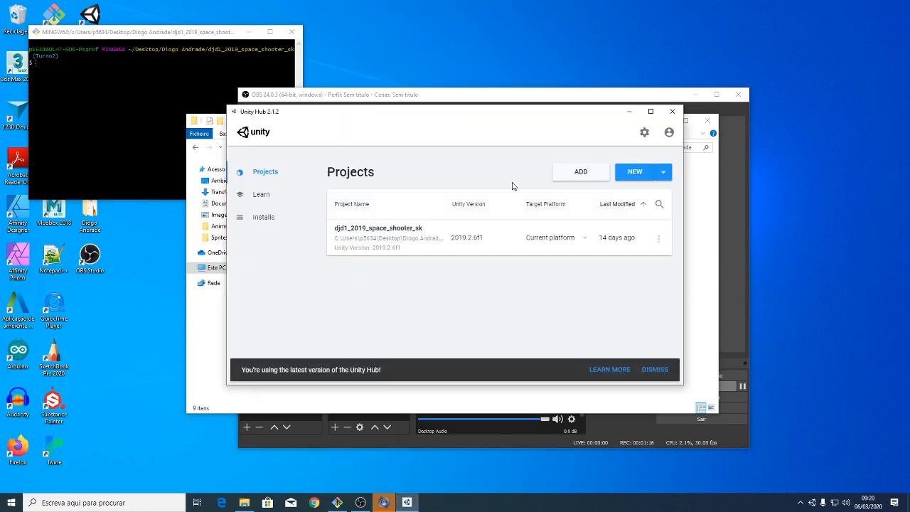
click(427, 239)
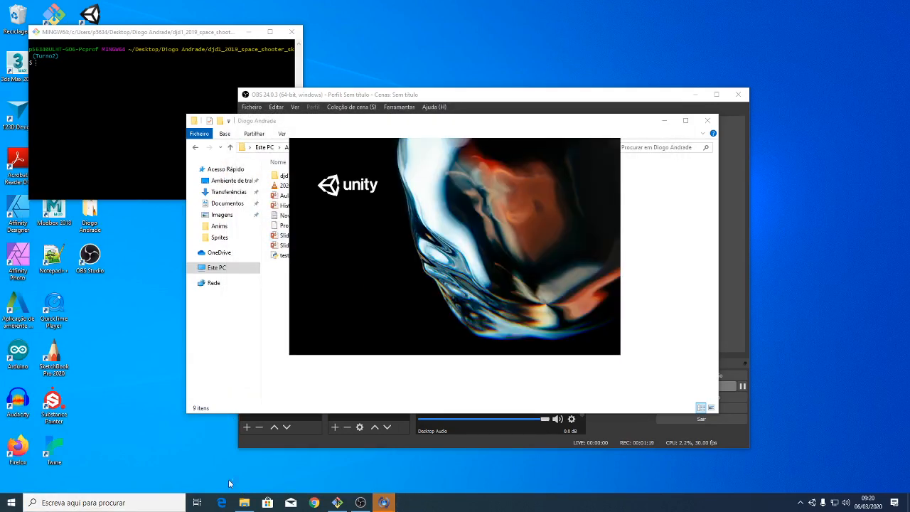
Switch to Chrome and go to the organisation page github.com/VideojogosLusofona
click(313, 503)
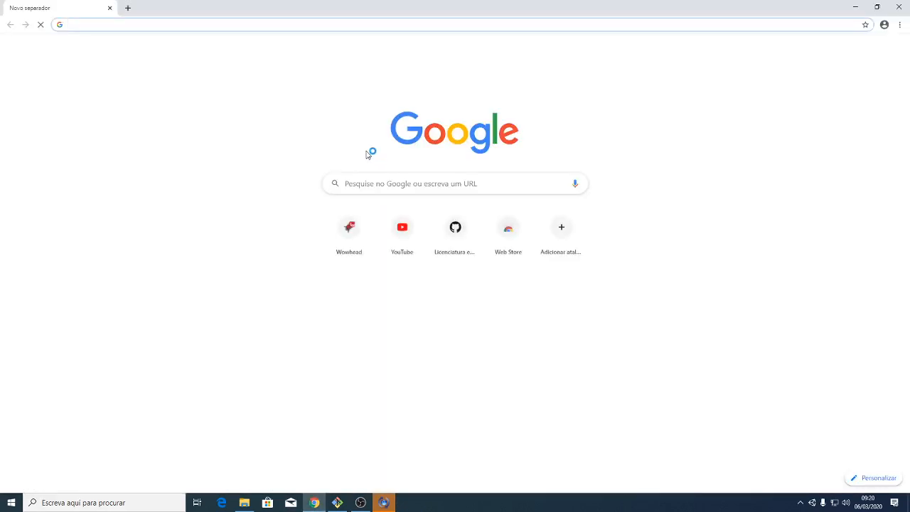
text(github)
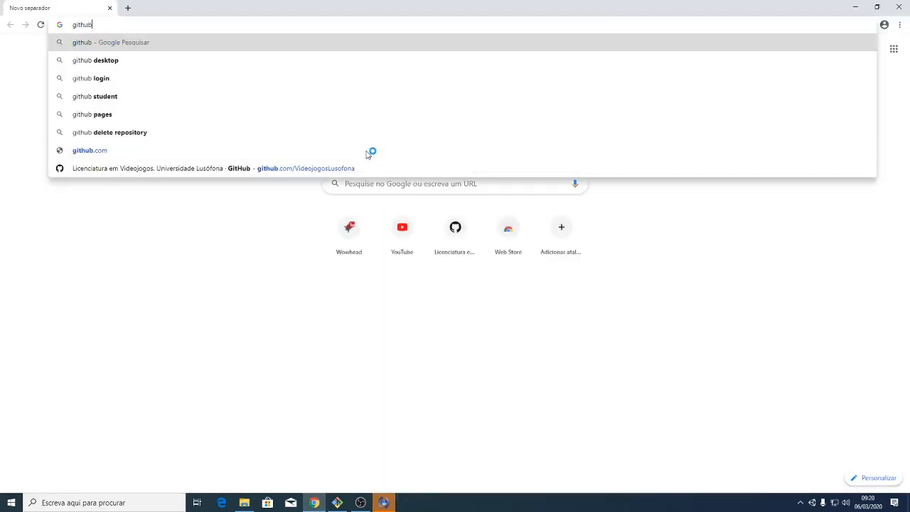
text(.com)
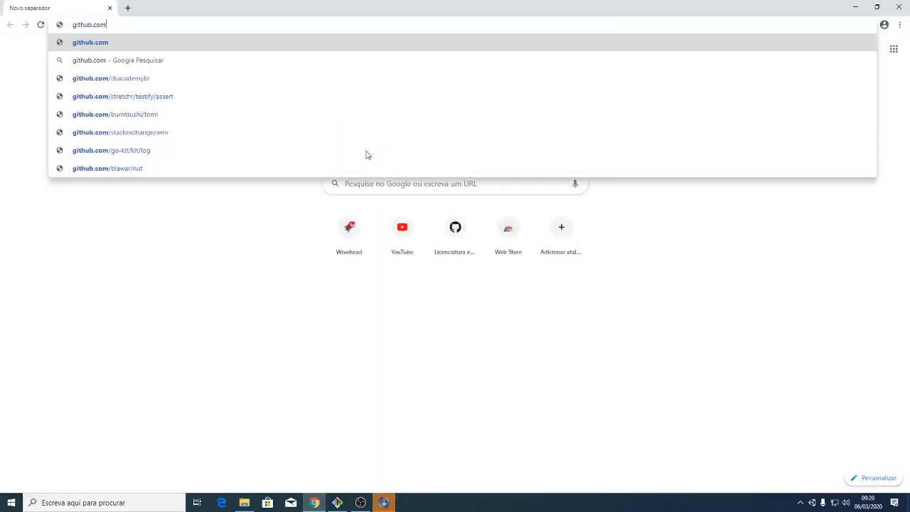
text(/Diog)
key(BackSpace)
key(BackSpace)
key(BackSpace)
key(BackSpace)
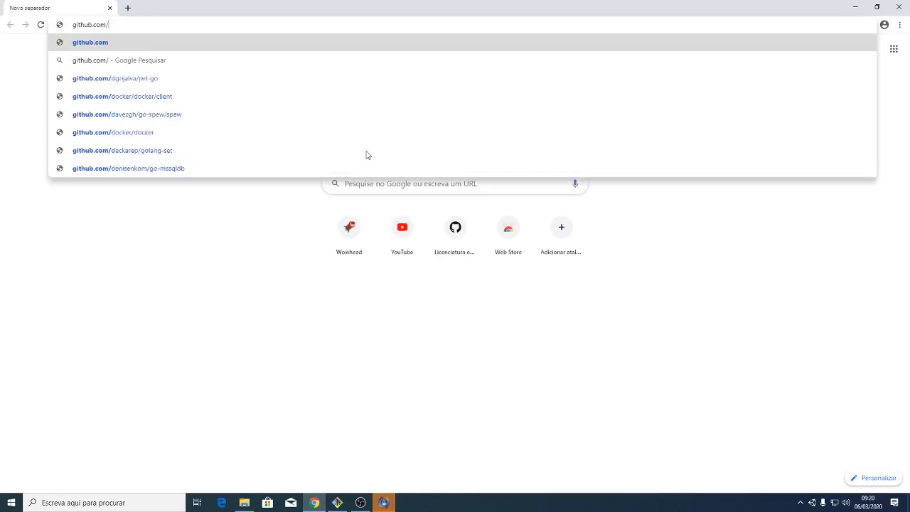
text(Vi)
key(Down)
key(Down)
key(Return)
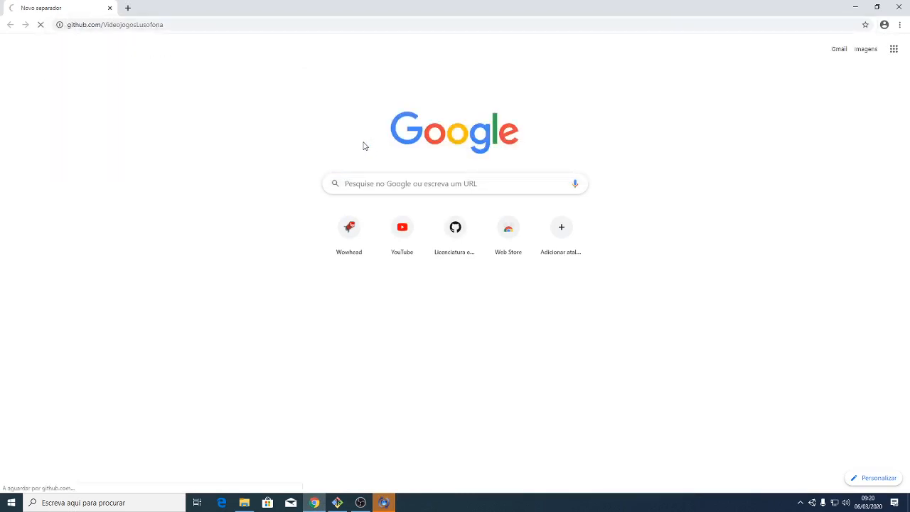
Open the djd1_2019_space_shooter_sk repository and switch it to the Turno2 branch
scroll(242, 345, down, 6)
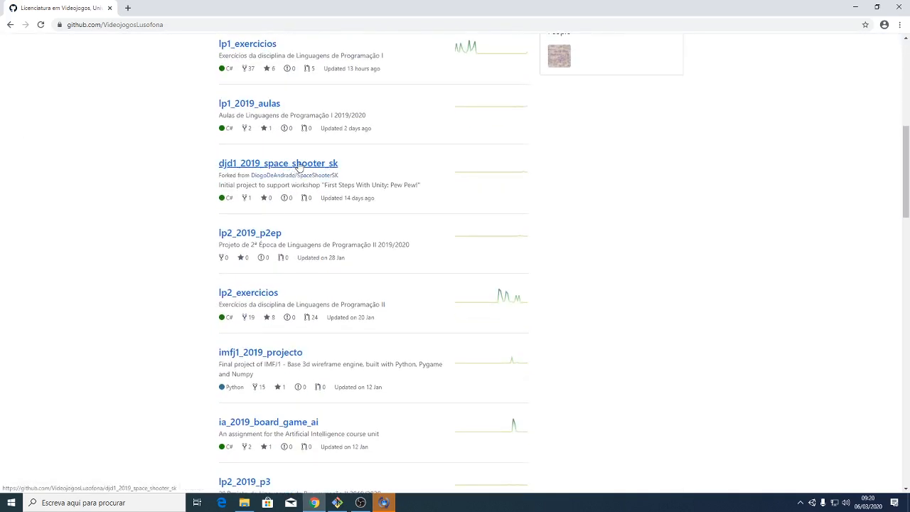
click(293, 171)
scroll(278, 224, down, 1)
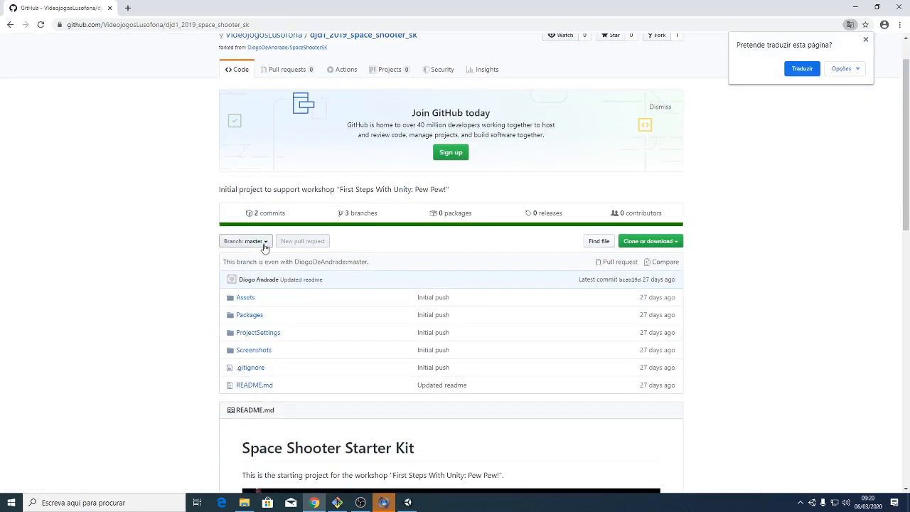
click(237, 244)
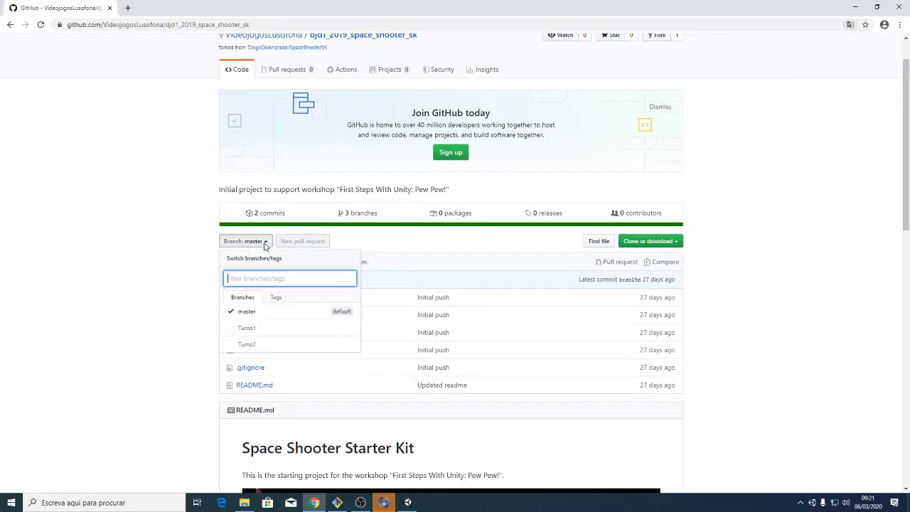
click(247, 344)
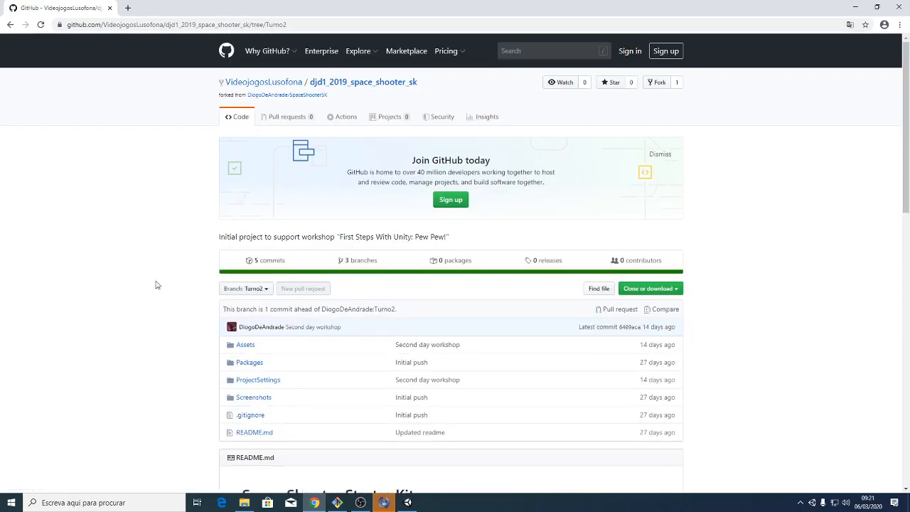
Look through the Turno2 branch's README, including its game image and covered topics
scroll(142, 317, down, 2)
scroll(149, 311, down, 5)
scroll(151, 307, up, 6)
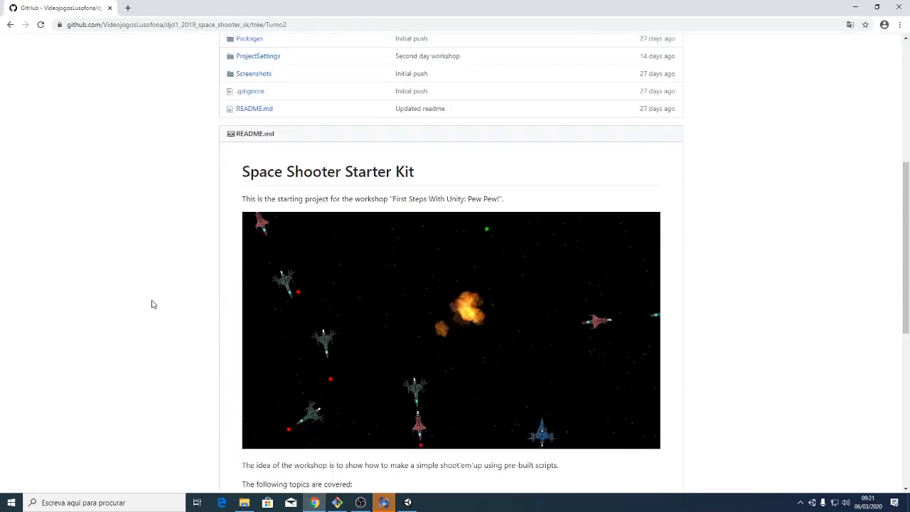
scroll(152, 301, down, 7)
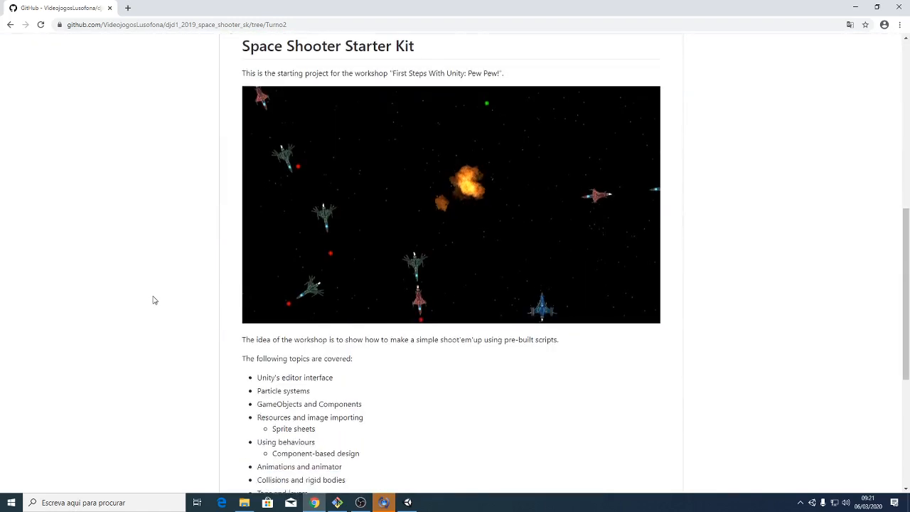
scroll(155, 299, up, 1)
scroll(152, 298, up, 12)
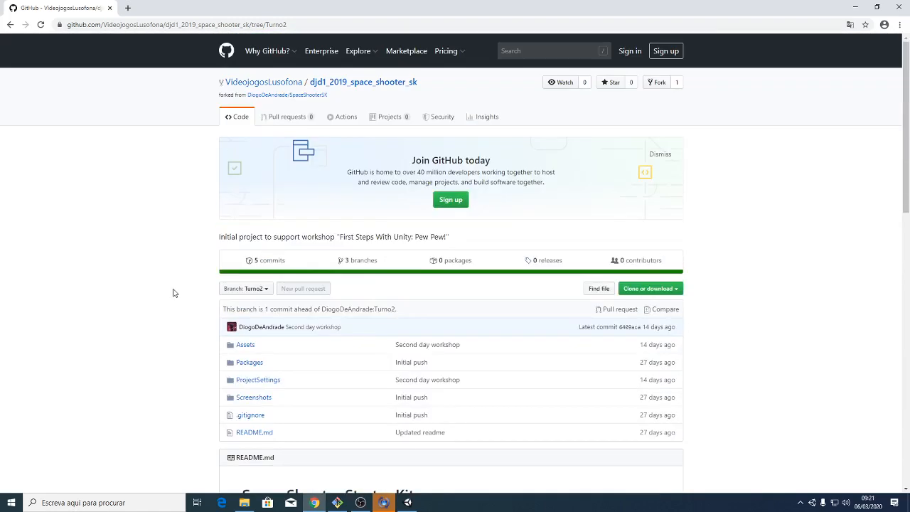
Quit Apple Software Update without installing anything, and switch to the Unity editor, skipping its new version
click(384, 503)
click(471, 364)
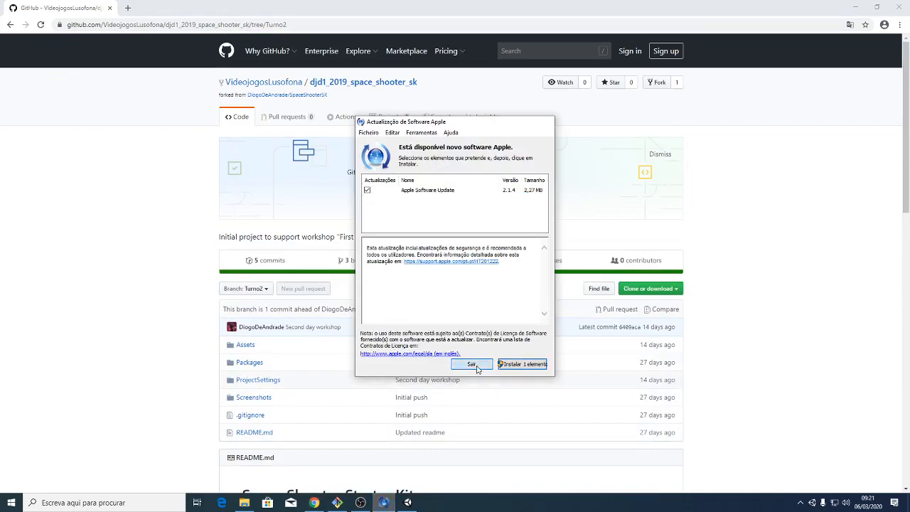
click(384, 503)
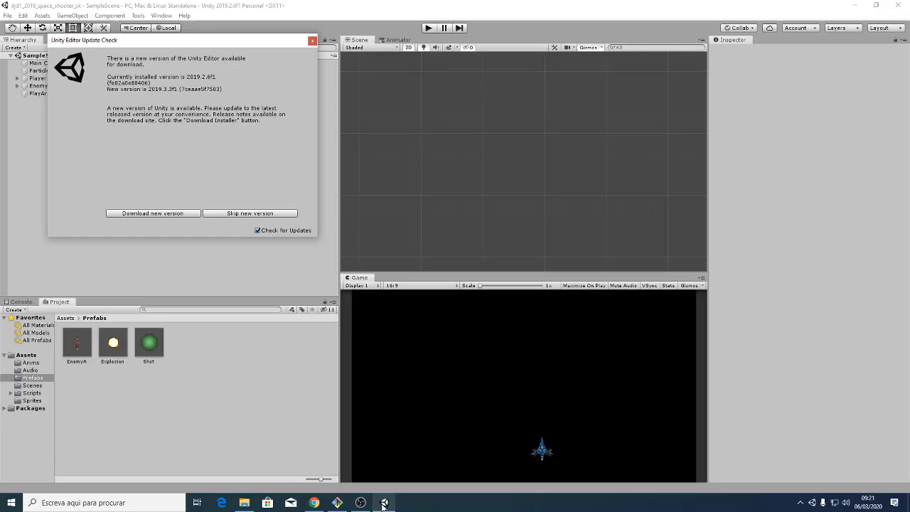
click(239, 215)
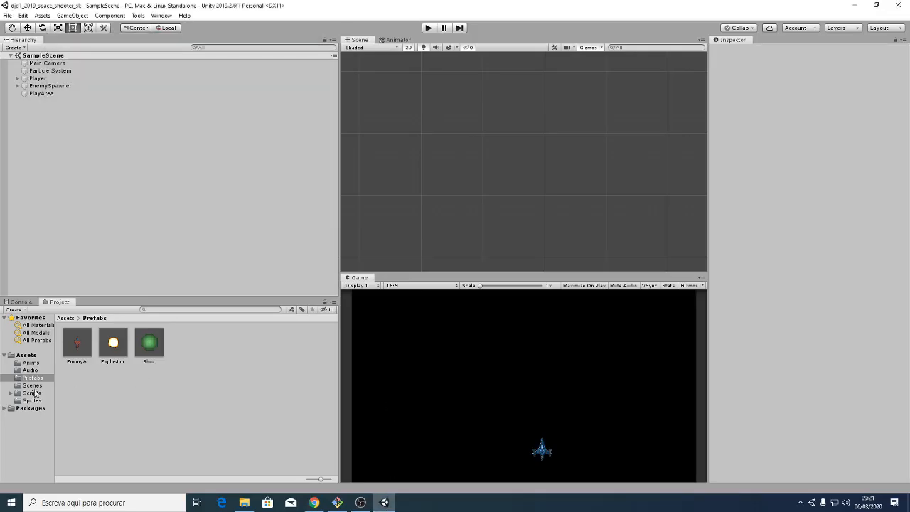
Select SampleScene in the project's Scenes folder and resize the editor layout to widen the Scene view and enlarge the Game view
click(33, 385)
click(73, 352)
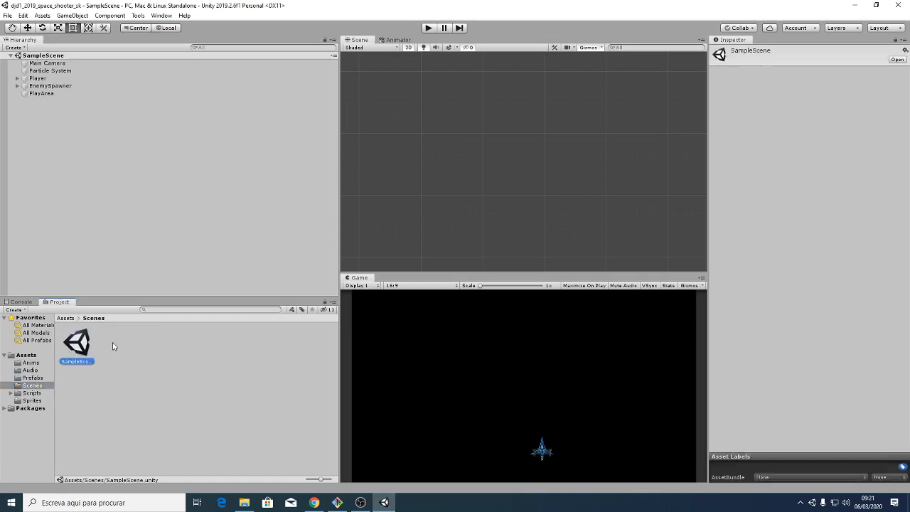
drag(339, 232, 165, 235)
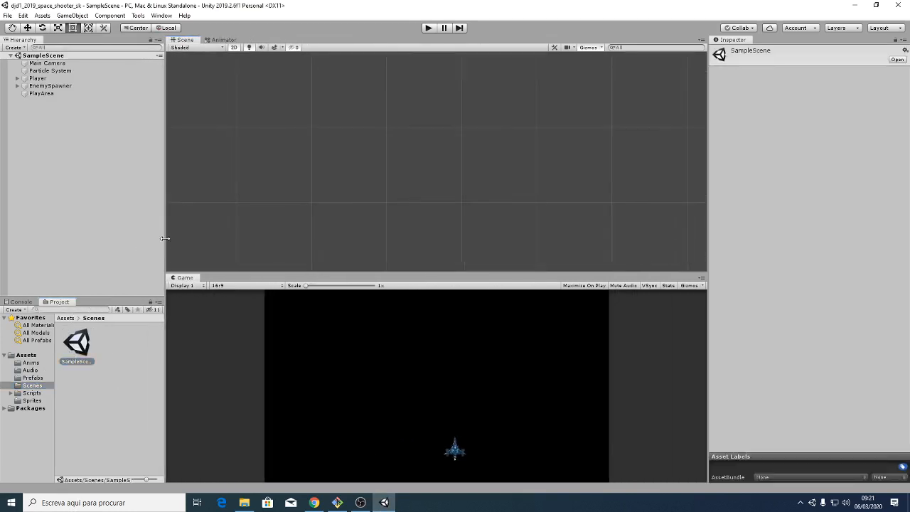
drag(382, 273, 379, 222)
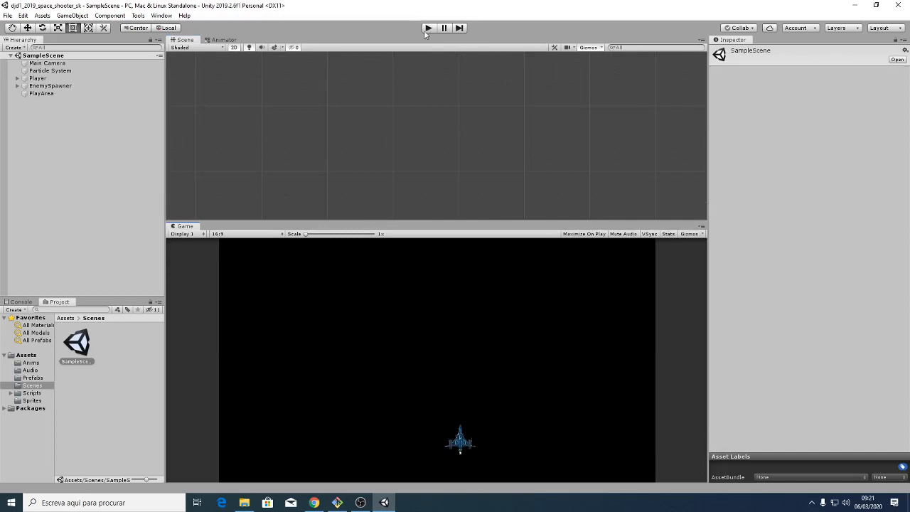
Select the Player object and frame it together with the whole play area in the Scene view
click(99, 79)
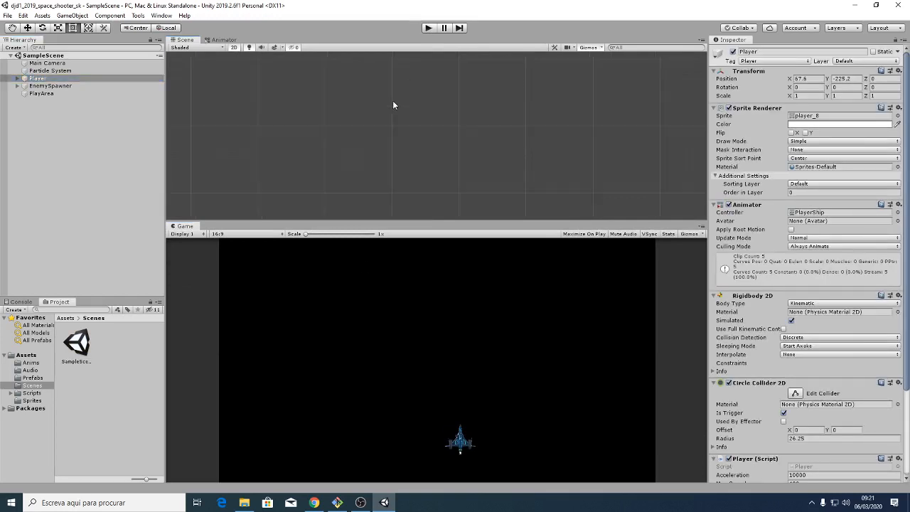
key(f)
scroll(407, 171, down, 5)
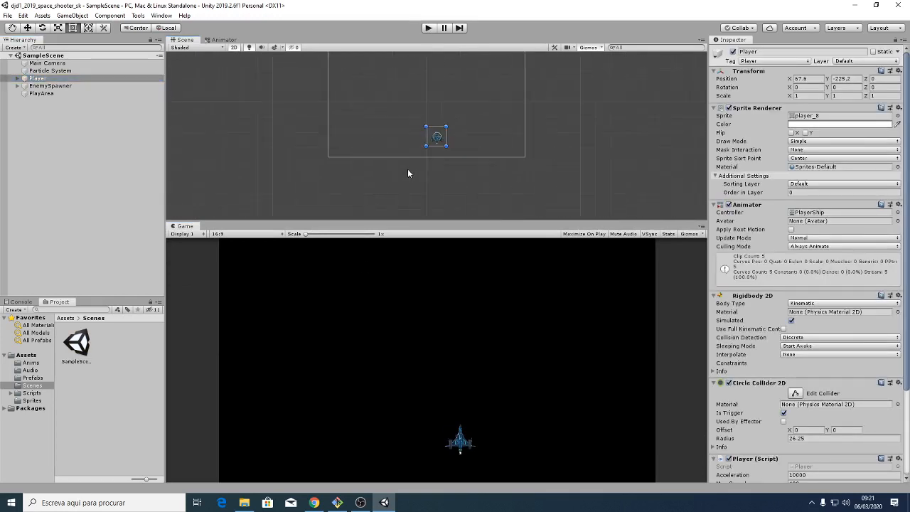
middle_drag(408, 168, 379, 178)
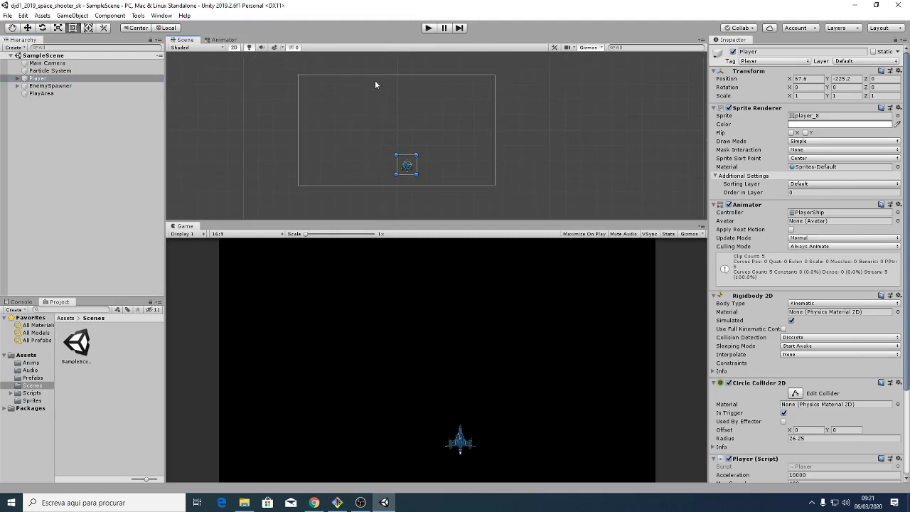
Run the game, test the player ship's movement among the enemies, and stop play mode
click(428, 28)
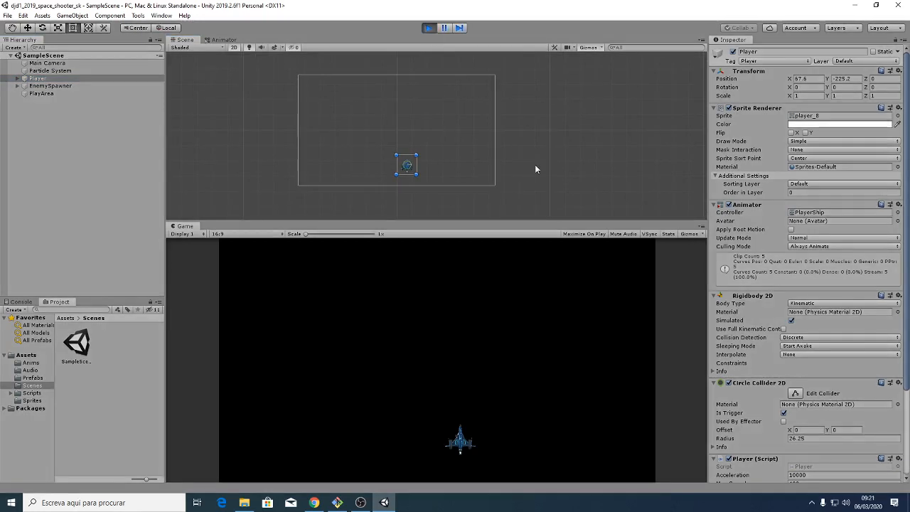
key(Right)
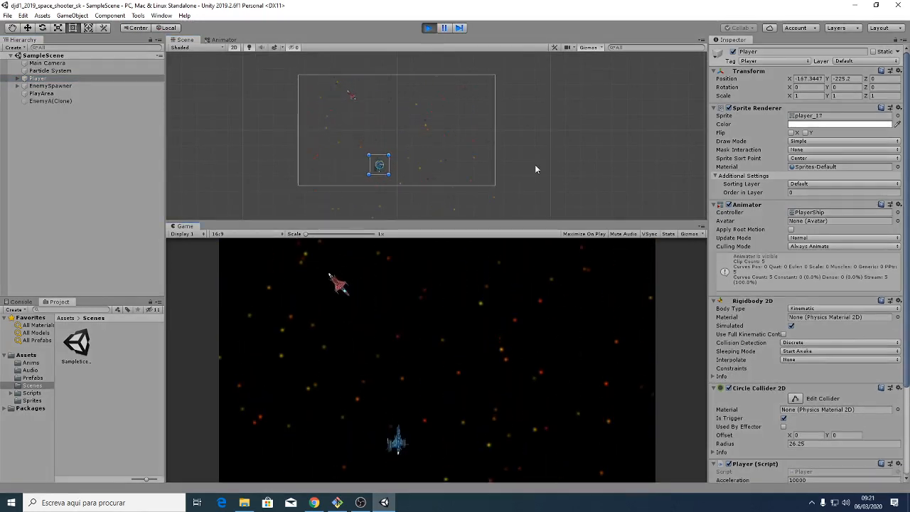
key(Left)
key(Right)
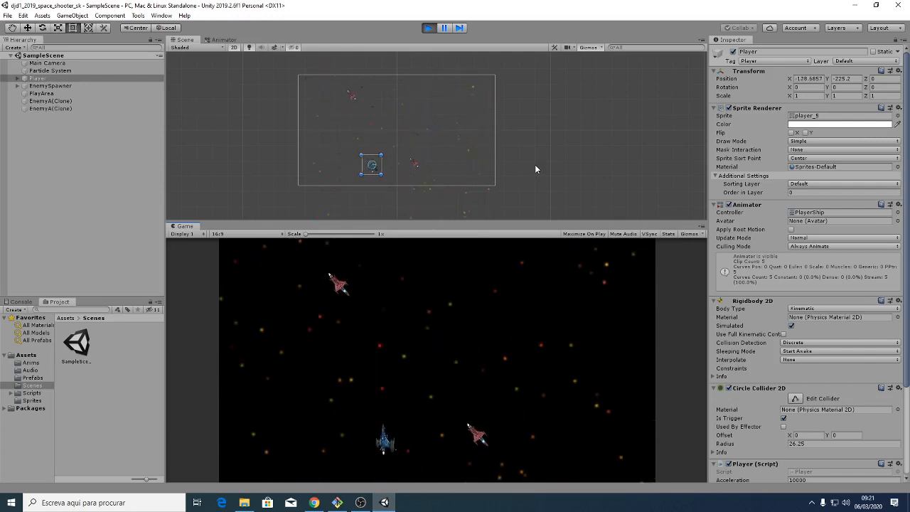
key(Left)
key(Up)
key(Right)
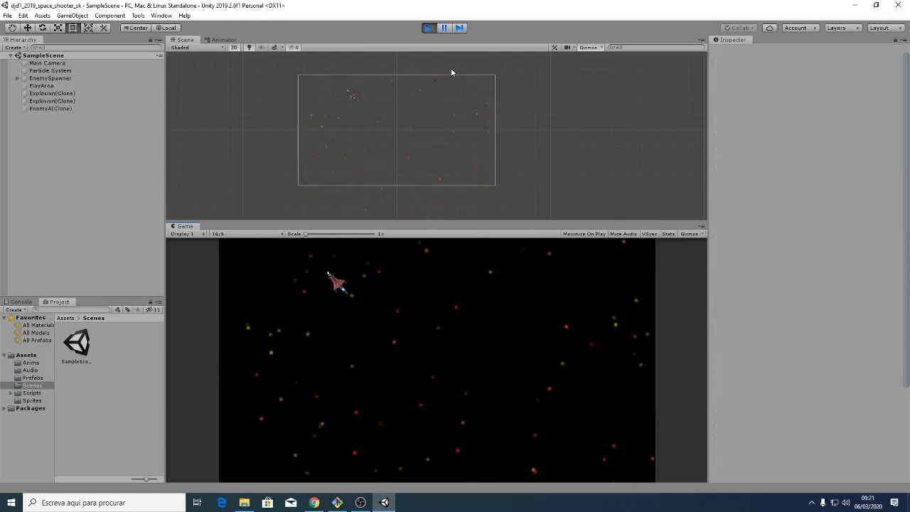
click(429, 29)
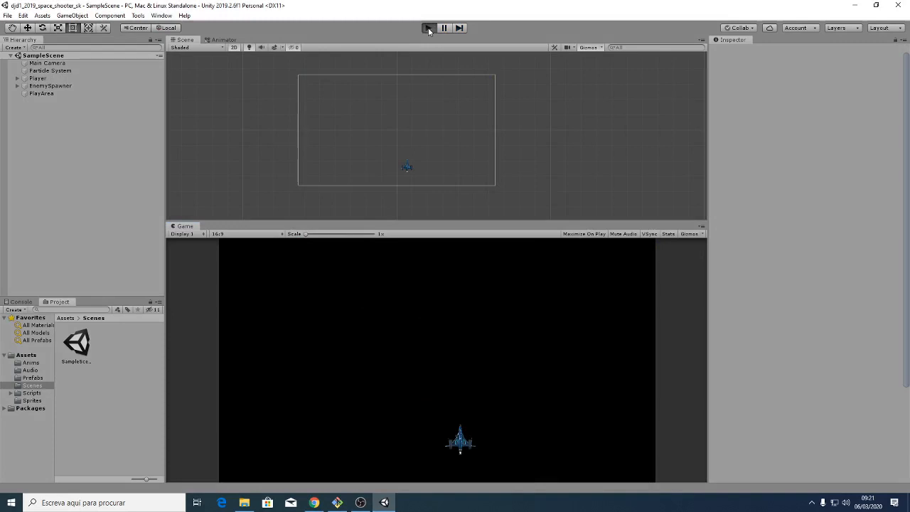
Run the game, steer the player ship while firing shots at the enemies, and stop play mode
click(428, 29)
key(Left)
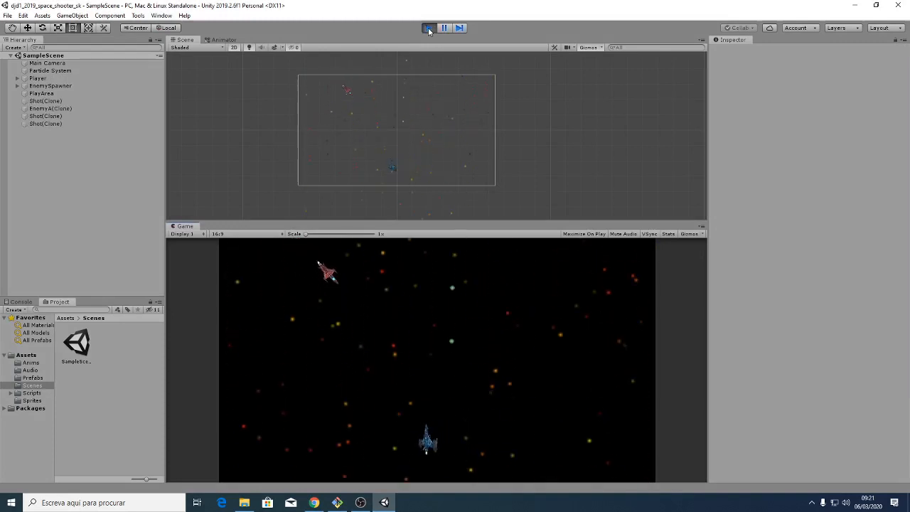
key(Right)
key(space)
key(Left)
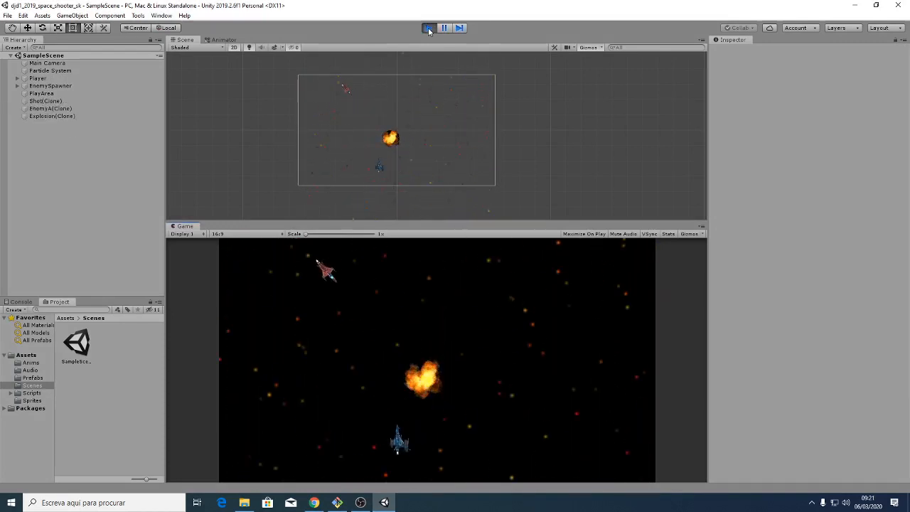
key(space)
key(Left)
key(Right)
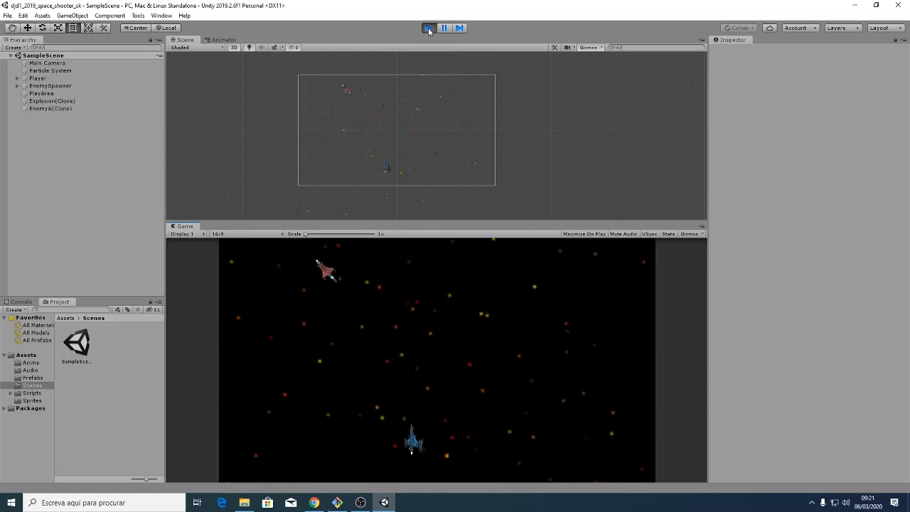
key(Left)
key(Right)
key(space)
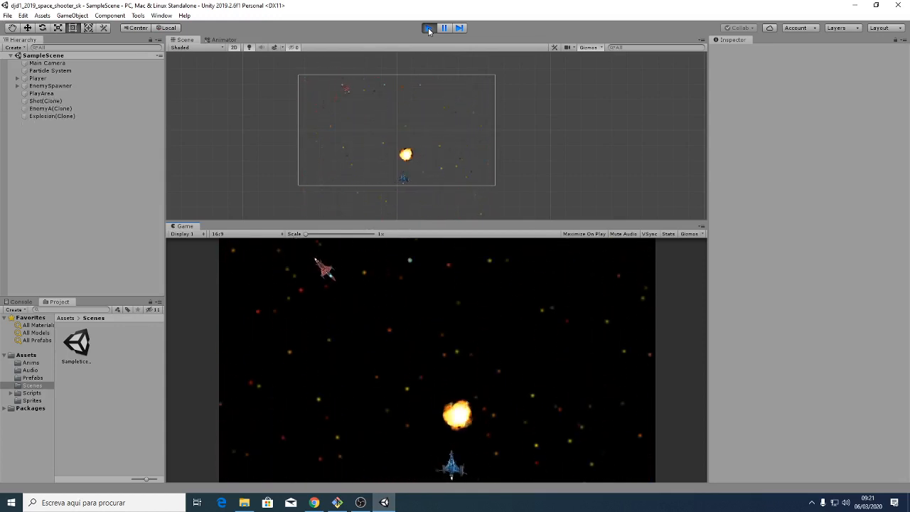
key(Left)
key(Right)
key(space)
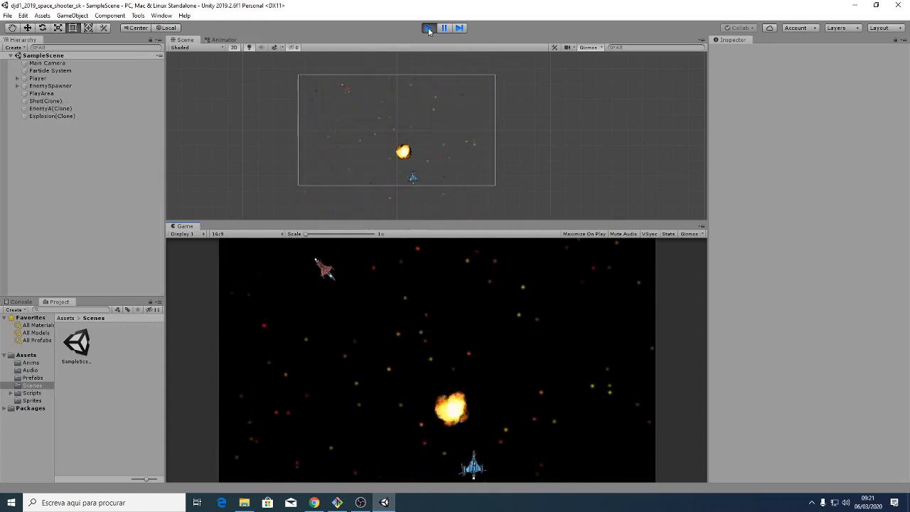
key(Left)
key(Right)
key(space)
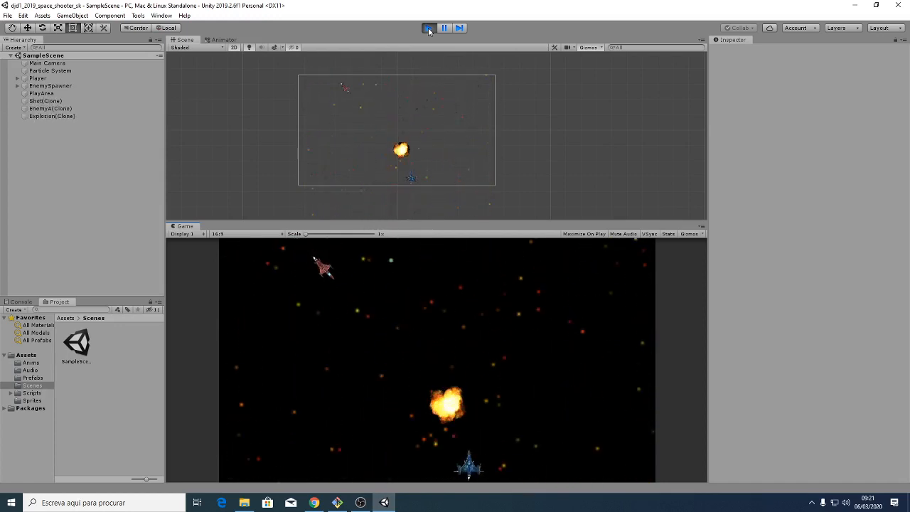
key(Left)
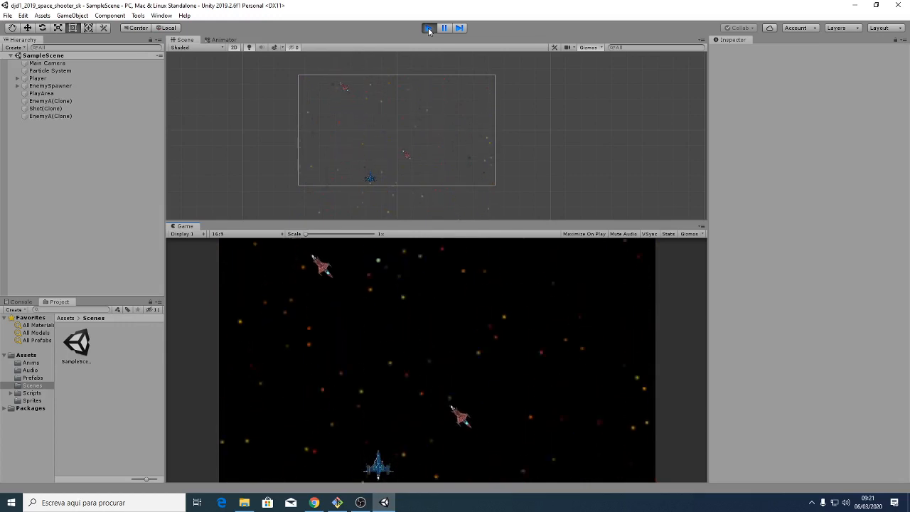
key(Up)
key(Right)
key(Left)
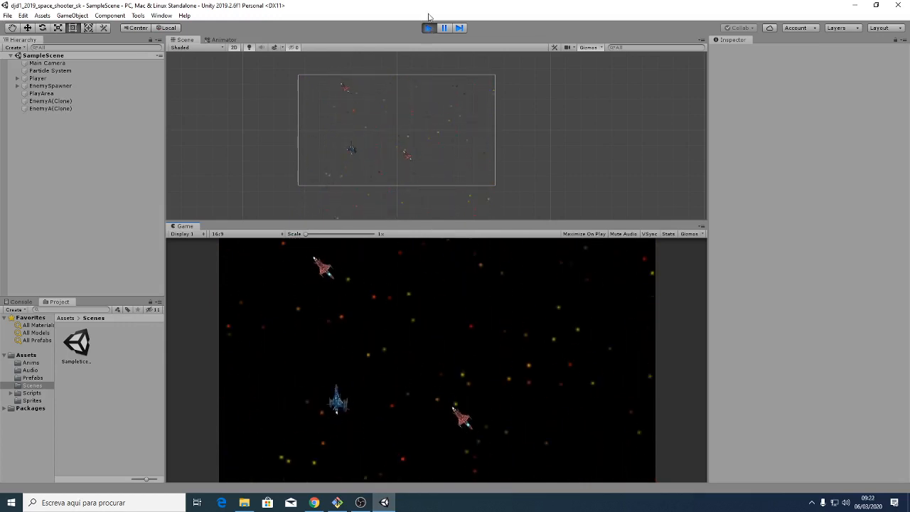
click(429, 28)
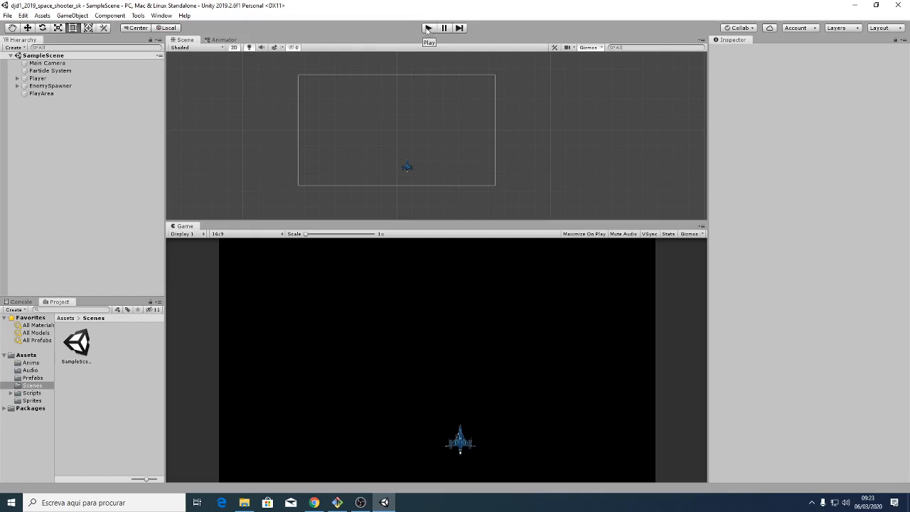
Select the Weapon object under Player and check the firing mode options of its Weapon script without changing them
click(17, 79)
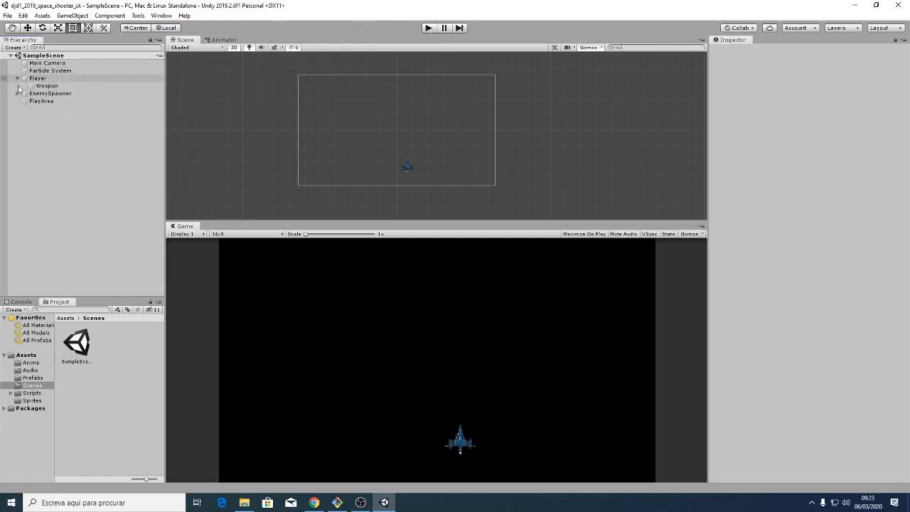
click(46, 86)
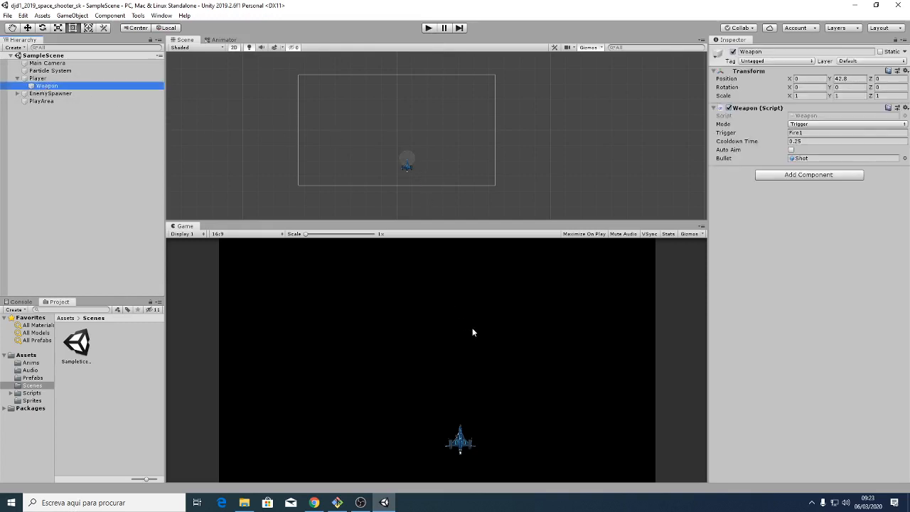
click(807, 125)
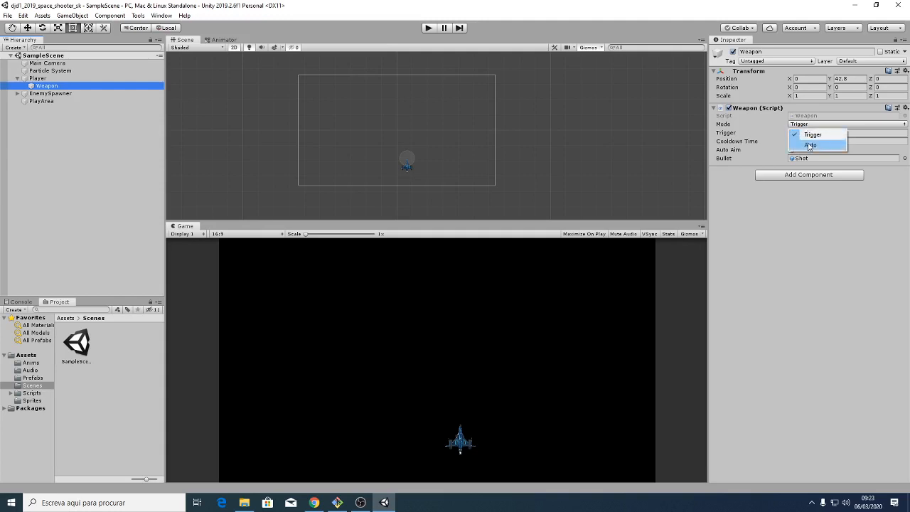
click(778, 245)
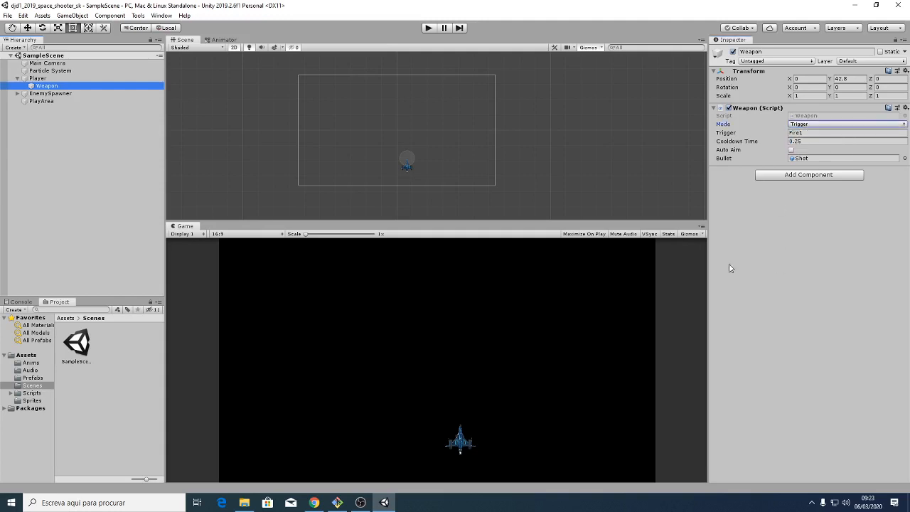
Widen the Hierarchy and Project area, open the EnemyA prefab from the Prefabs folder, and frame the enemy ship
click(32, 378)
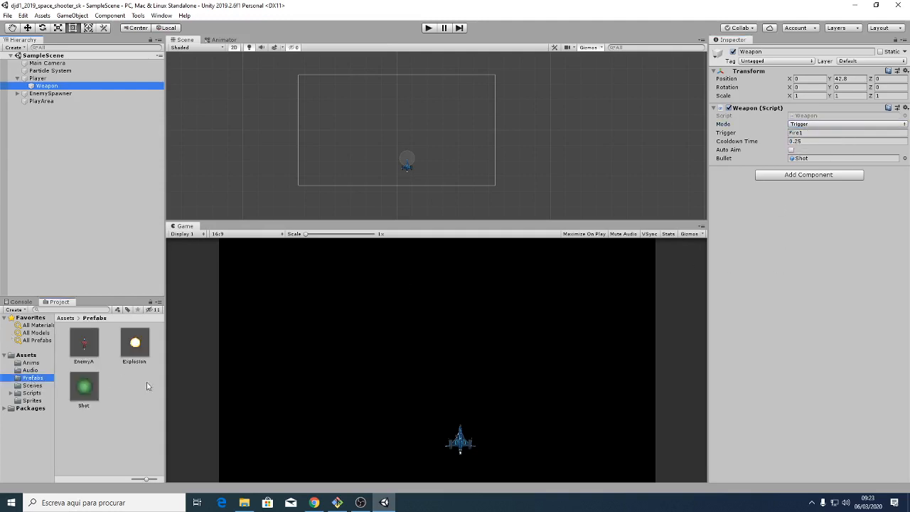
drag(165, 385, 273, 384)
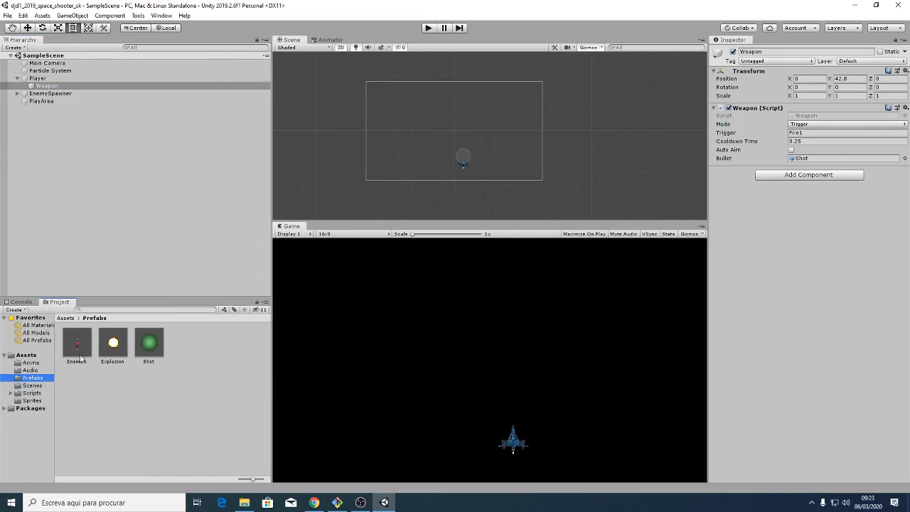
click(80, 355)
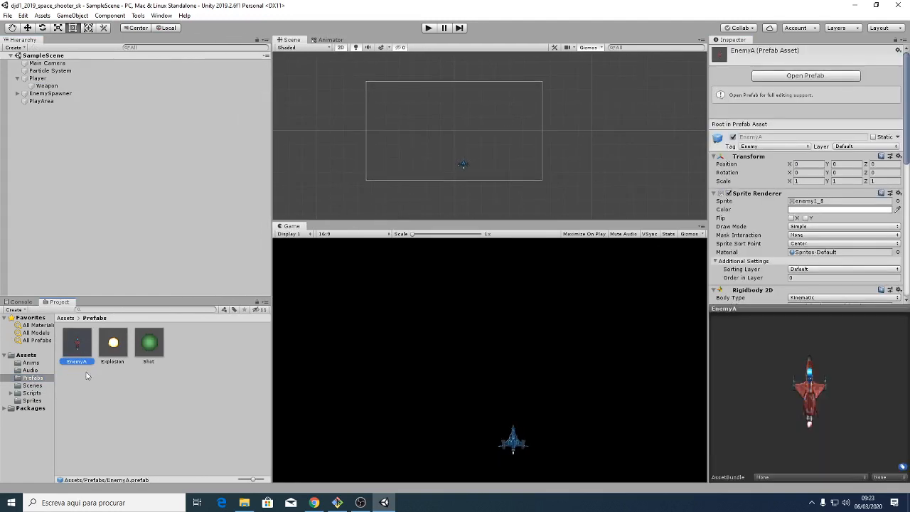
double_click(78, 342)
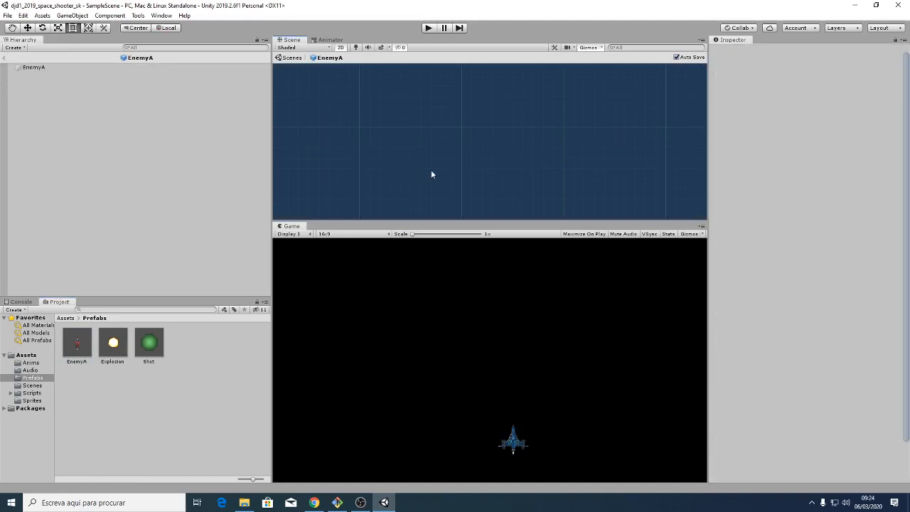
double_click(65, 65)
scroll(466, 165, up, 13)
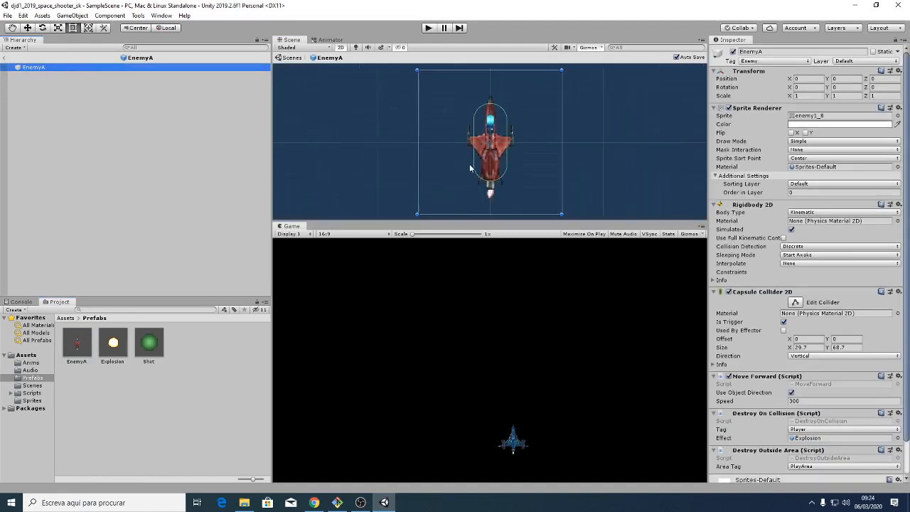
middle_drag(529, 159, 458, 176)
scroll(450, 152, down, 4)
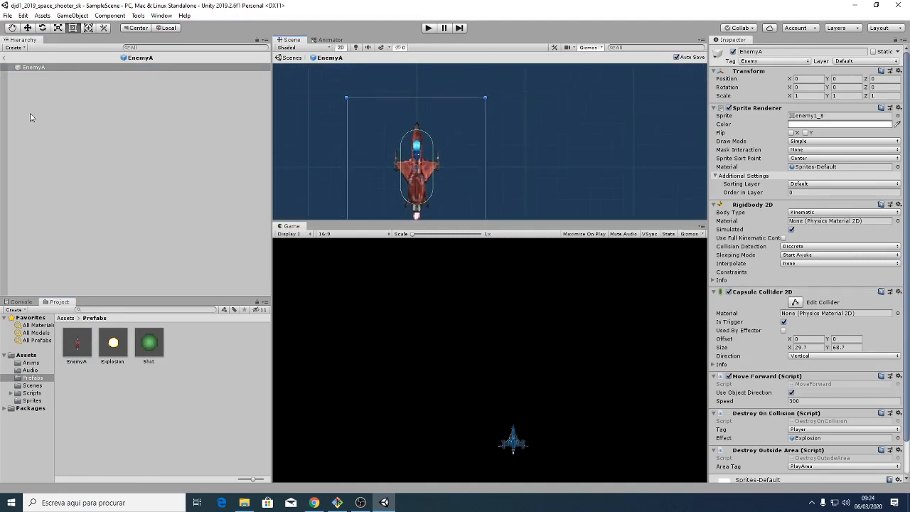
Create an empty child object under EnemyA and name it ShootPoint
right_click(57, 66)
click(80, 156)
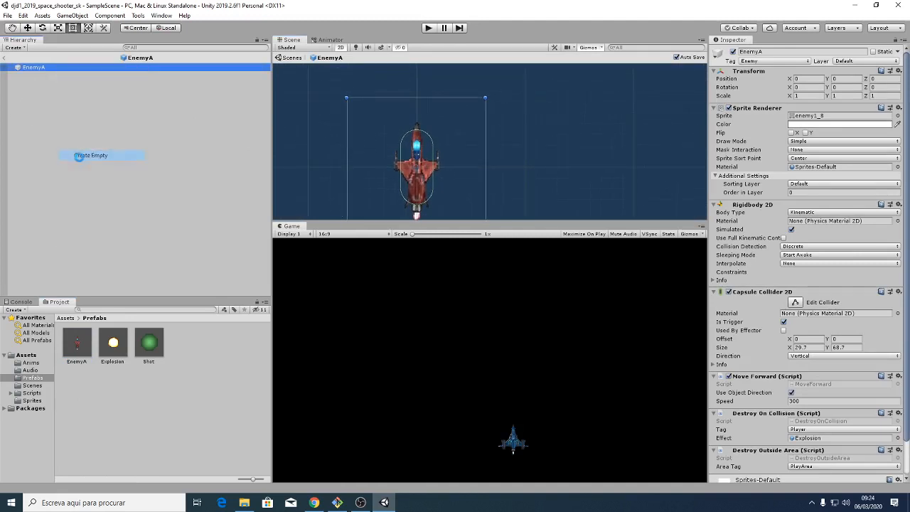
text(ShootPoint)
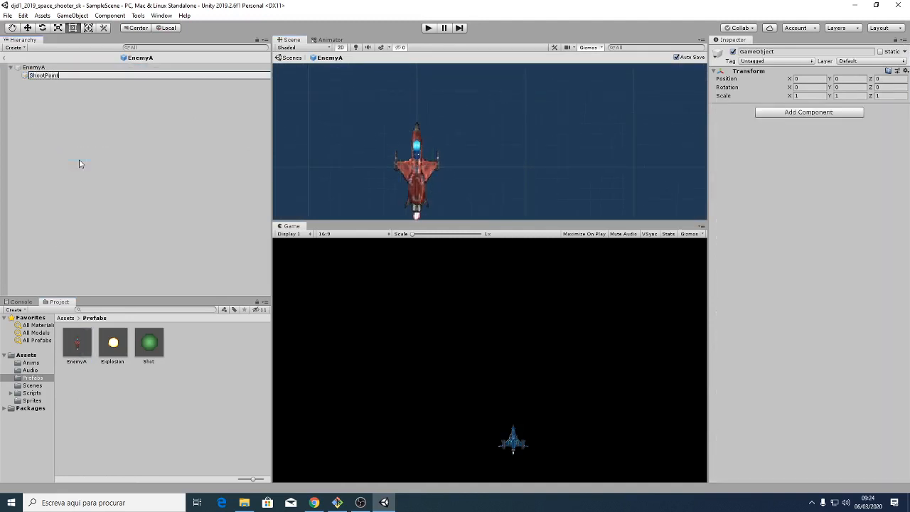
key(Return)
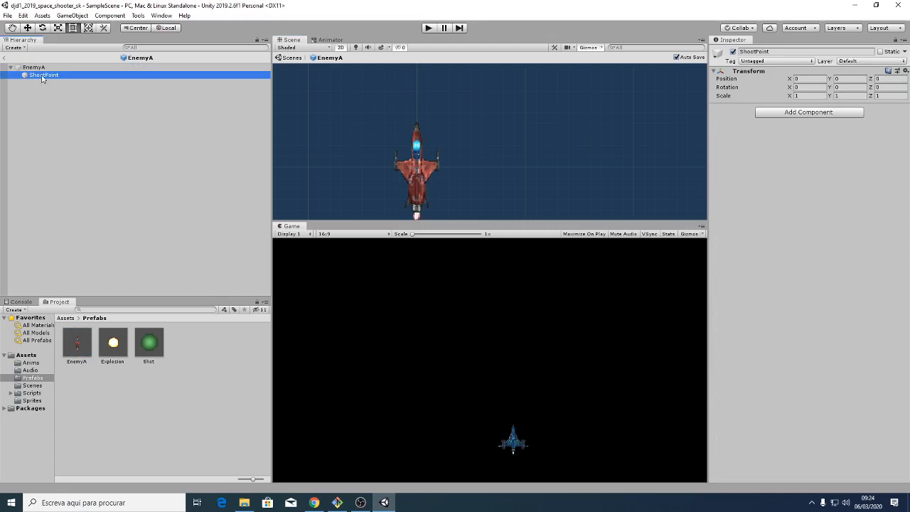
Attach the Weapon script from the Scripts folder to EnemyA's ShootPoint, with its mode on Auto
click(31, 392)
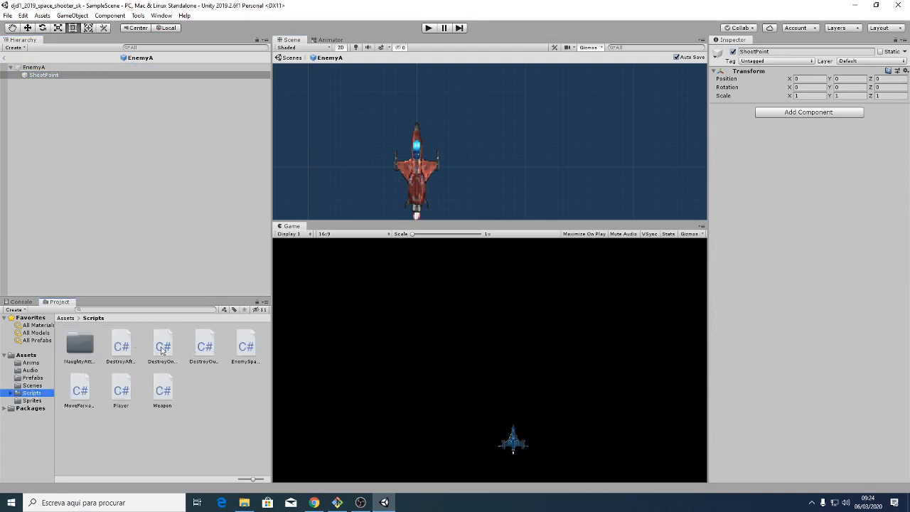
drag(163, 390, 842, 152)
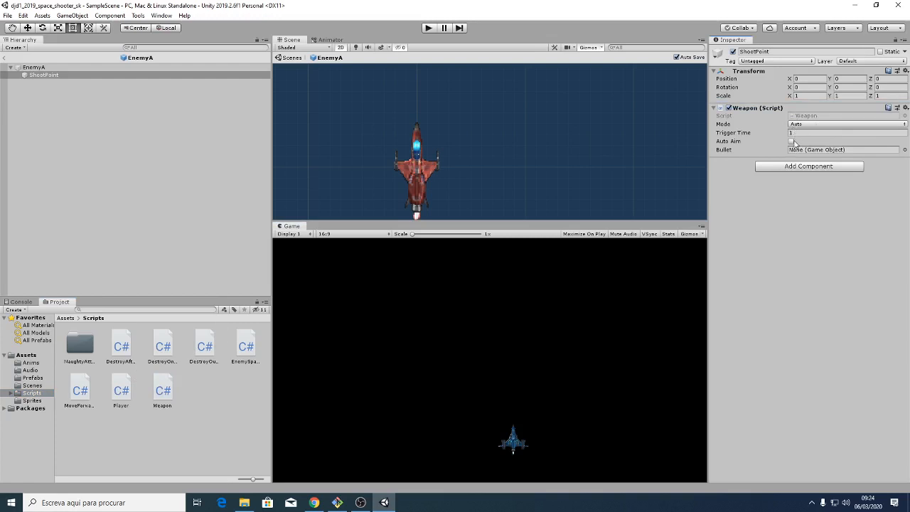
middle_drag(464, 186, 485, 168)
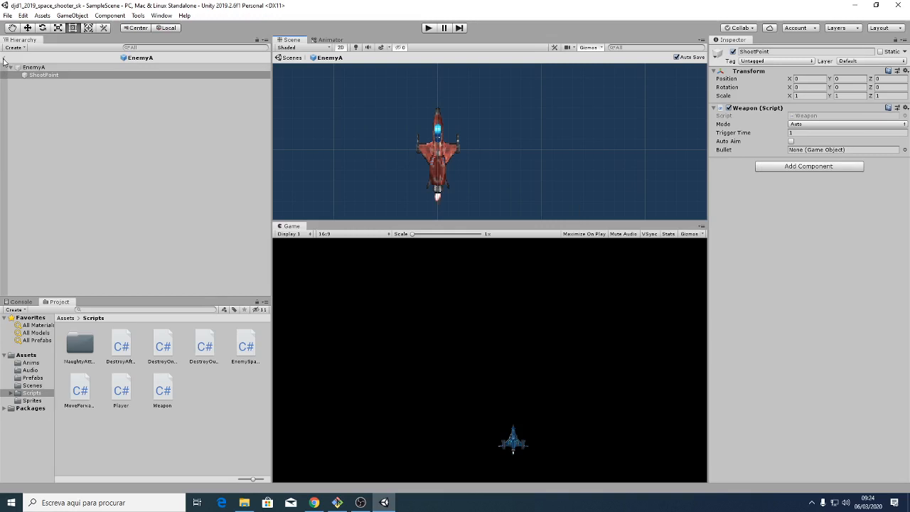
Open the Shot prefab, examine its tag, movement and collision components, and return to SampleScene
click(27, 378)
double_click(141, 336)
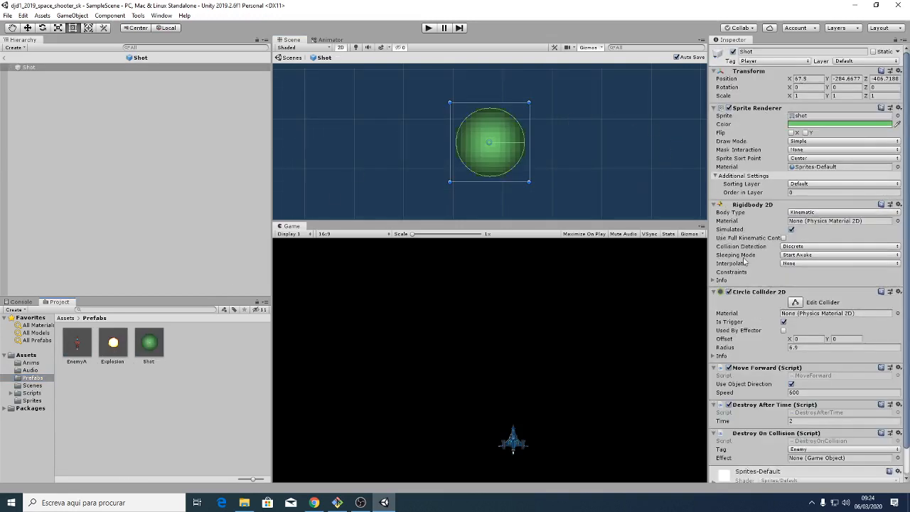
scroll(779, 328, down, 2)
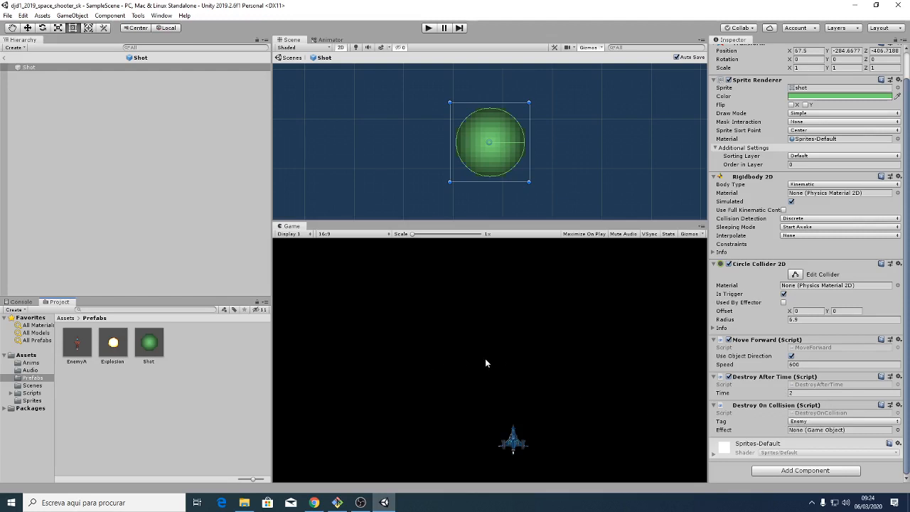
scroll(486, 364, up, 1)
scroll(768, 369, up, 2)
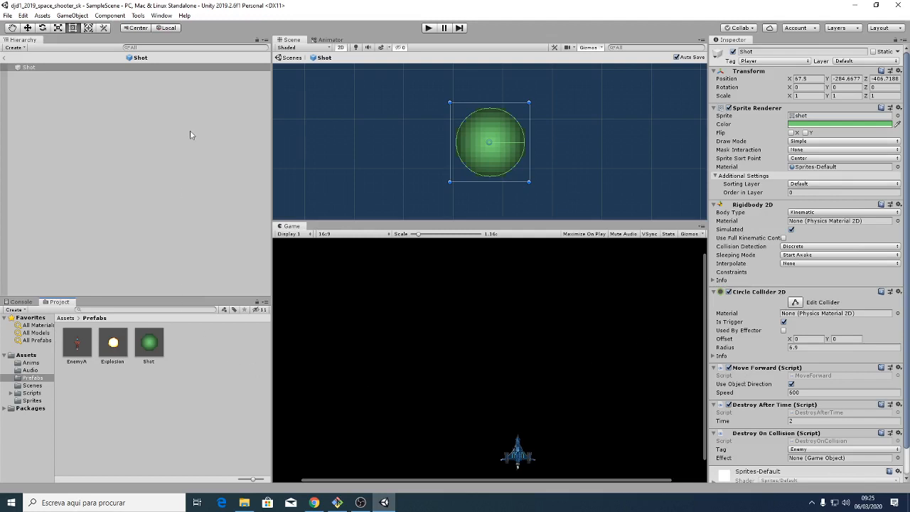
click(7, 58)
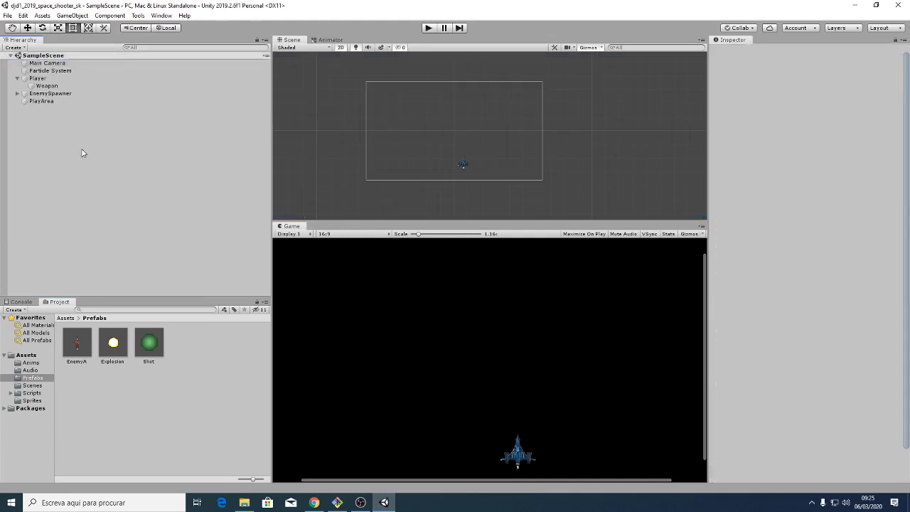
Create a prefab variant of Shot in the Prefabs folder and name it EnemyShot
click(151, 347)
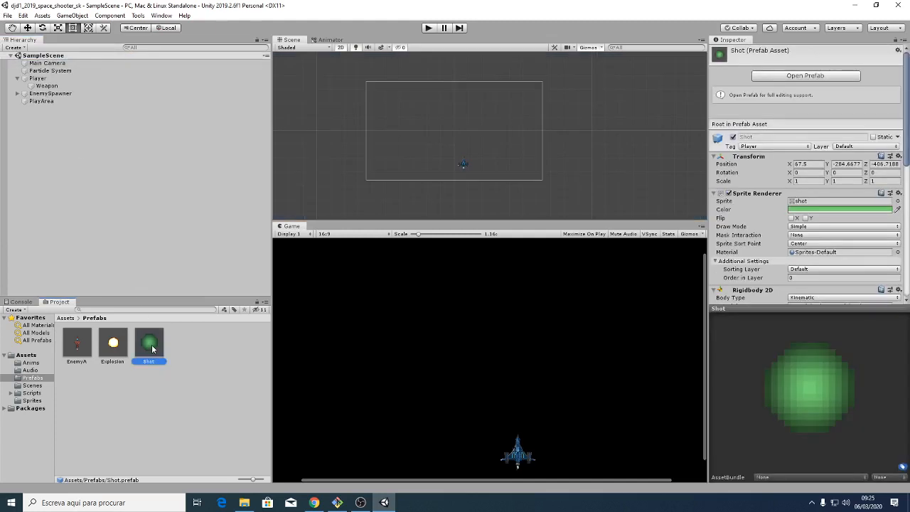
right_click(152, 348)
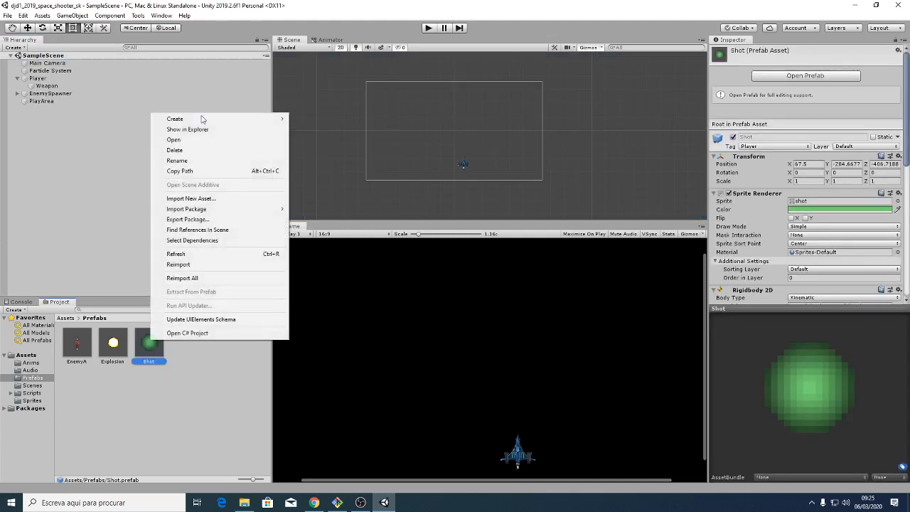
mouse_move(204, 123)
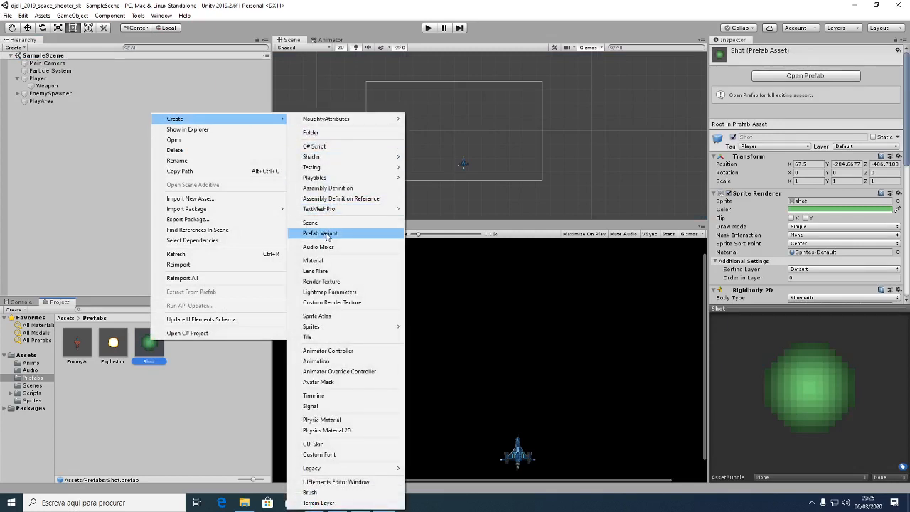
click(327, 234)
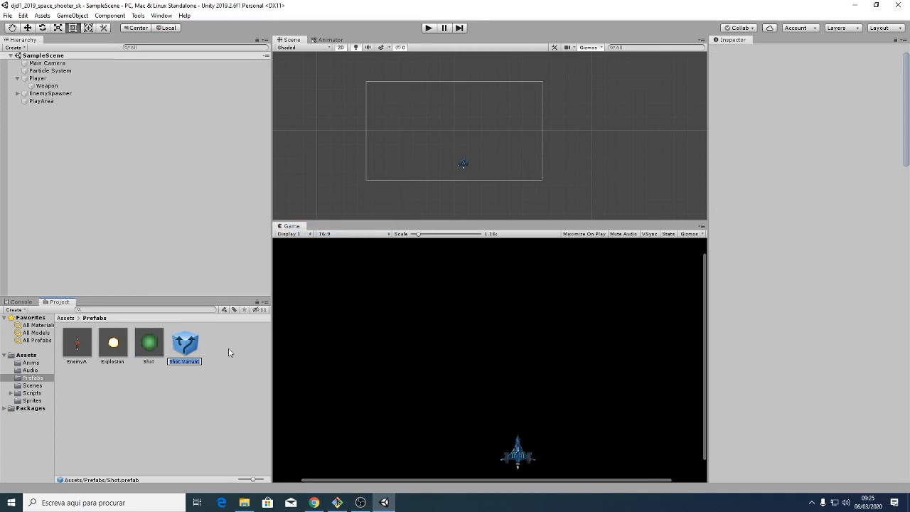
text(EnemyShot)
key(Return)
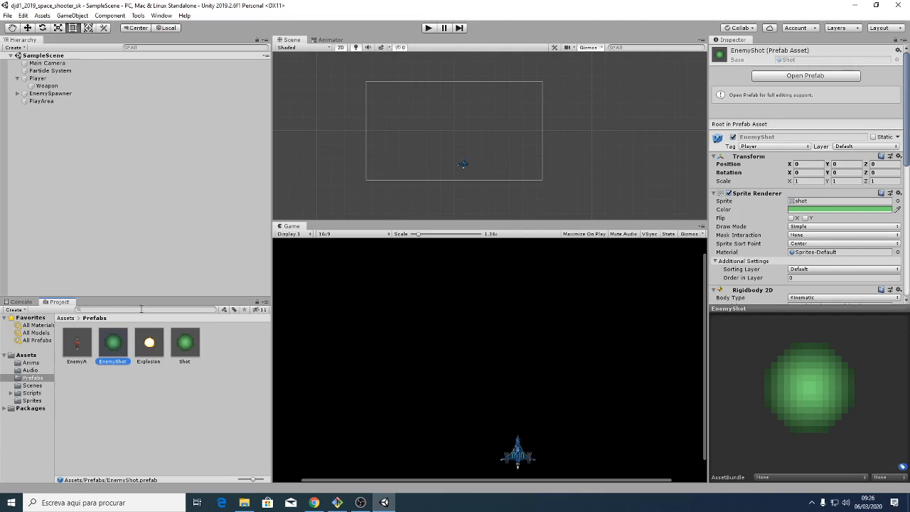
Place an instance of the Shot prefab in the scene just in front of the player ship and frame it closely
drag(186, 344, 464, 157)
scroll(469, 157, up, 2)
scroll(479, 152, up, 10)
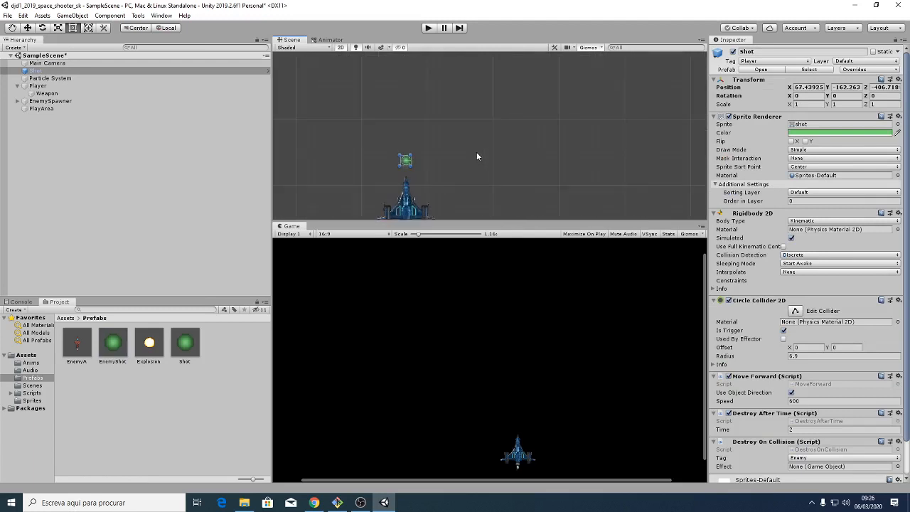
Place an instance of the EnemyShot prefab in the scene beside the Shot instance, in front of the player ship
middle_drag(463, 168, 385, 186)
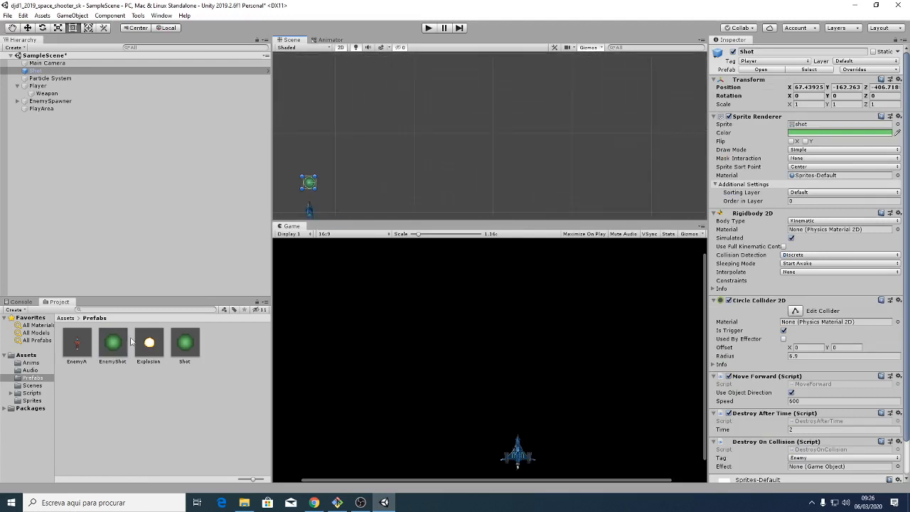
drag(118, 345, 328, 183)
middle_drag(373, 183, 400, 179)
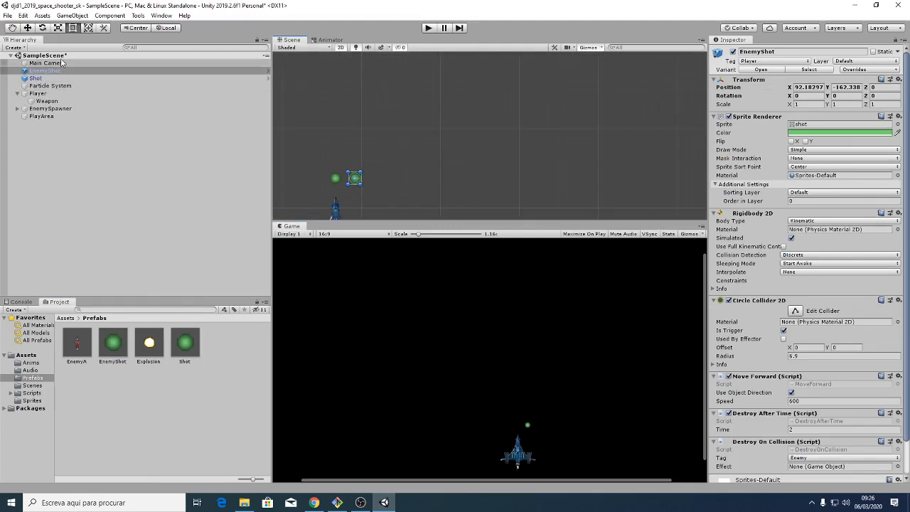
Set the Z position of the Shot instance in the scene to 0
click(39, 78)
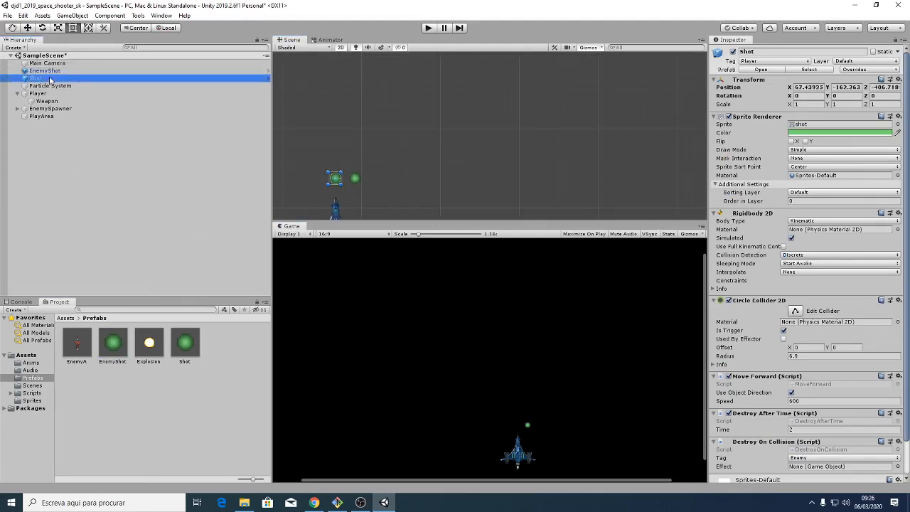
click(879, 87)
text(0)
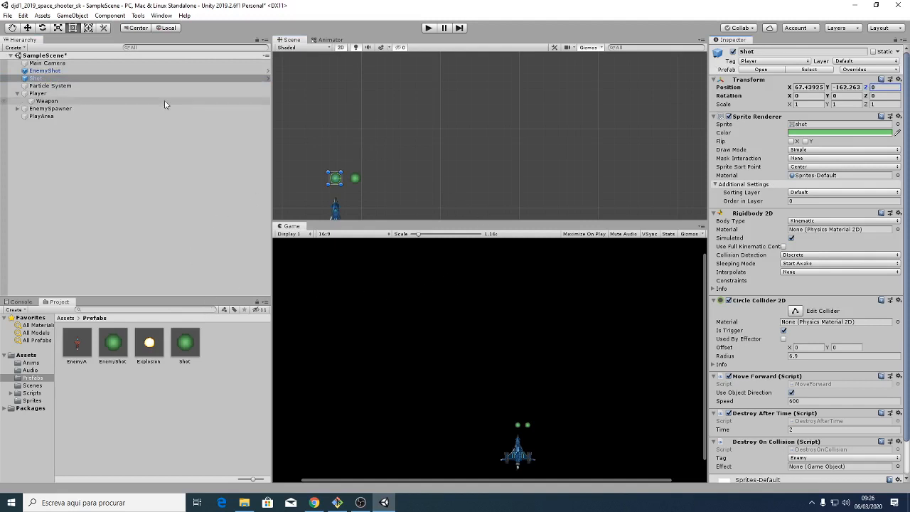
Duplicate the EnemyShot instance to X 111.3 beside the original and order the hierarchy as Shot, EnemyShot, EnemyShot (1) below PlayArea
click(47, 77)
click(47, 71)
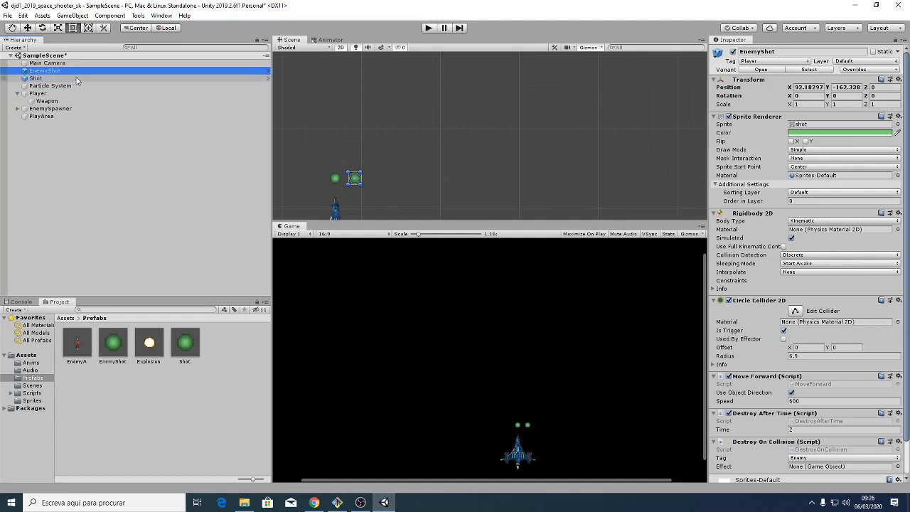
key(ctrl+d)
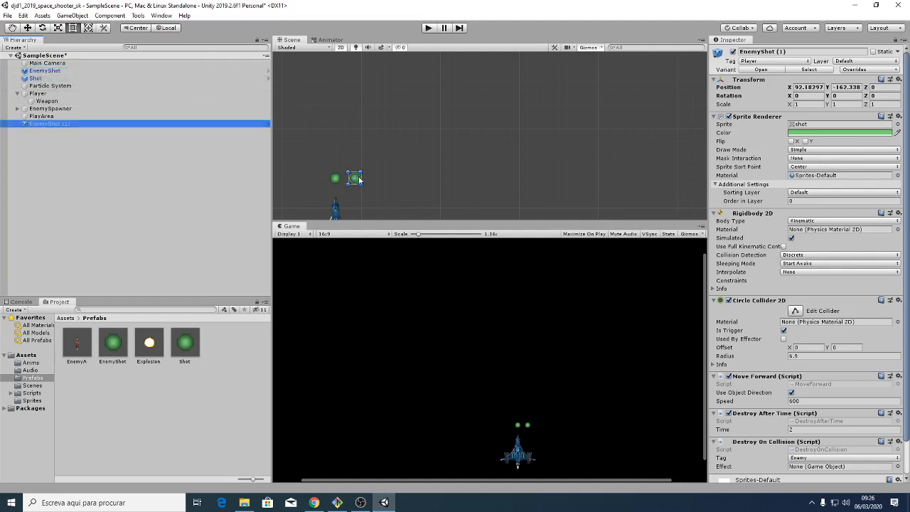
key(w)
drag(382, 182, 397, 183)
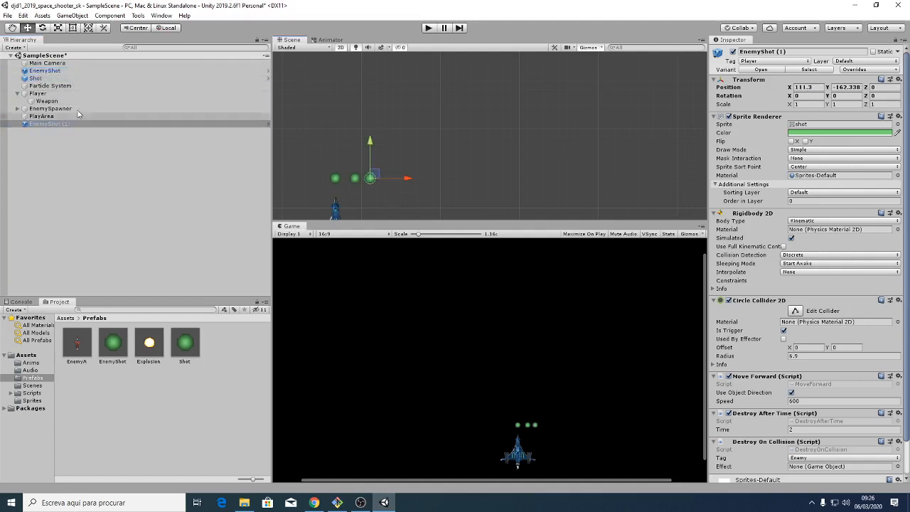
drag(52, 71, 43, 110)
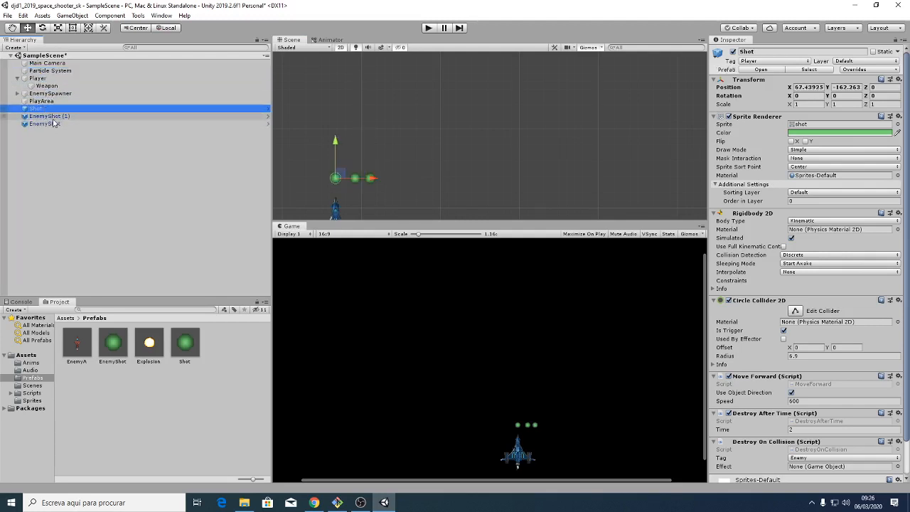
drag(50, 116, 66, 126)
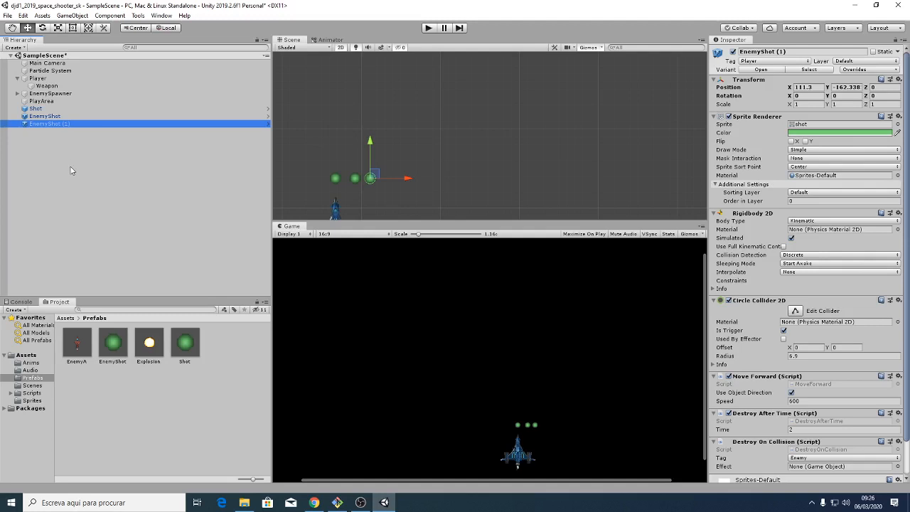
Set the Shot prefab's sprite color to yellow (D4D473) and return to SampleScene
double_click(185, 345)
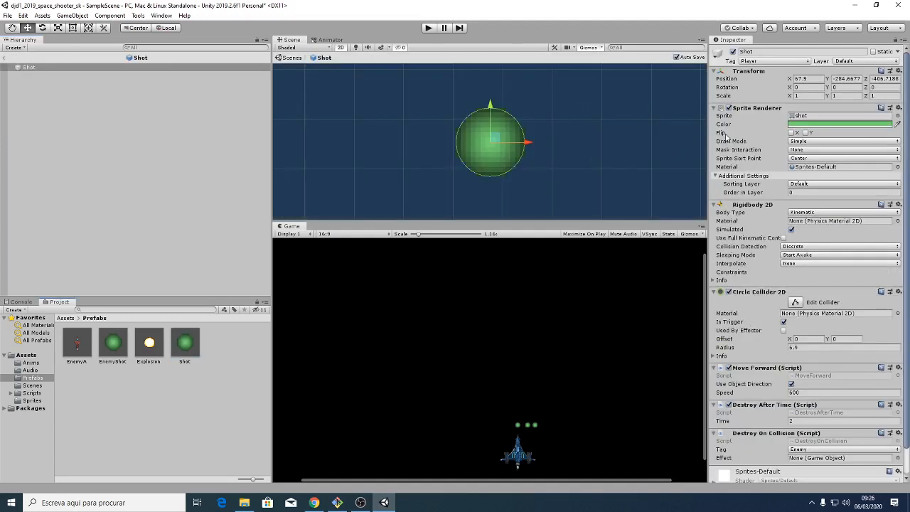
click(824, 125)
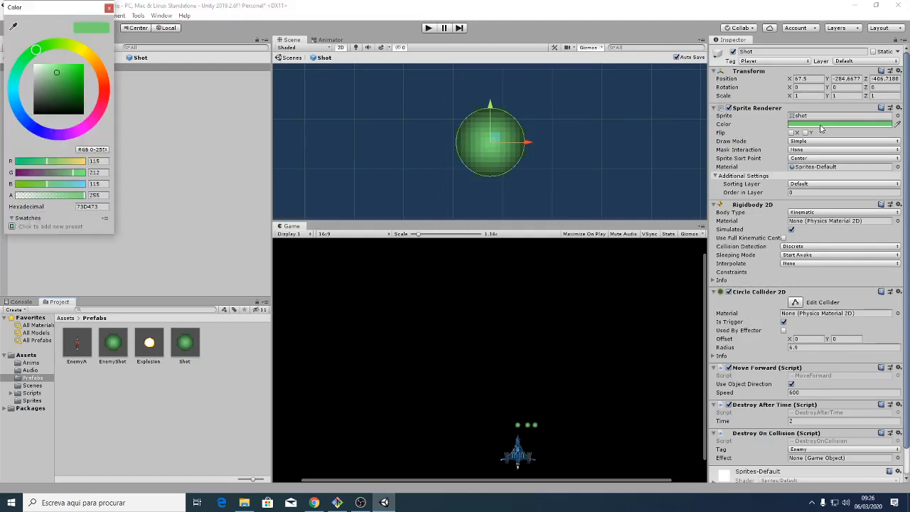
click(85, 49)
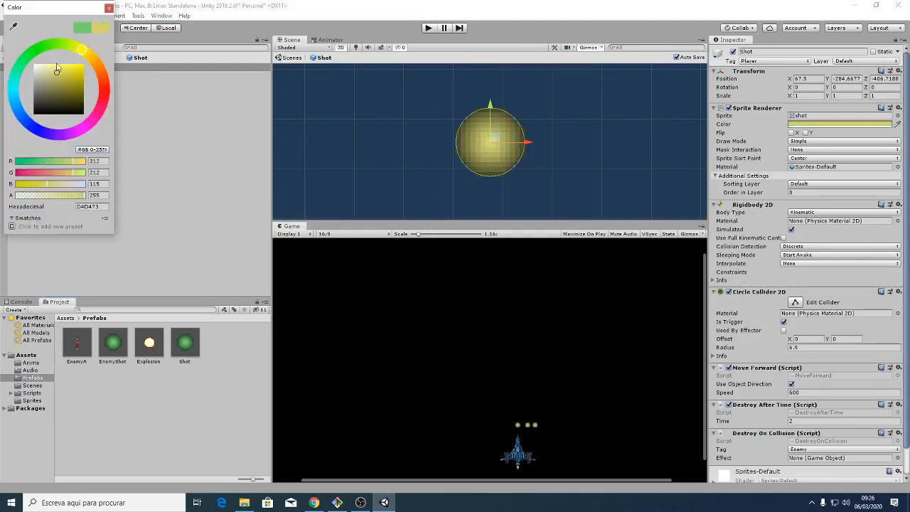
click(108, 7)
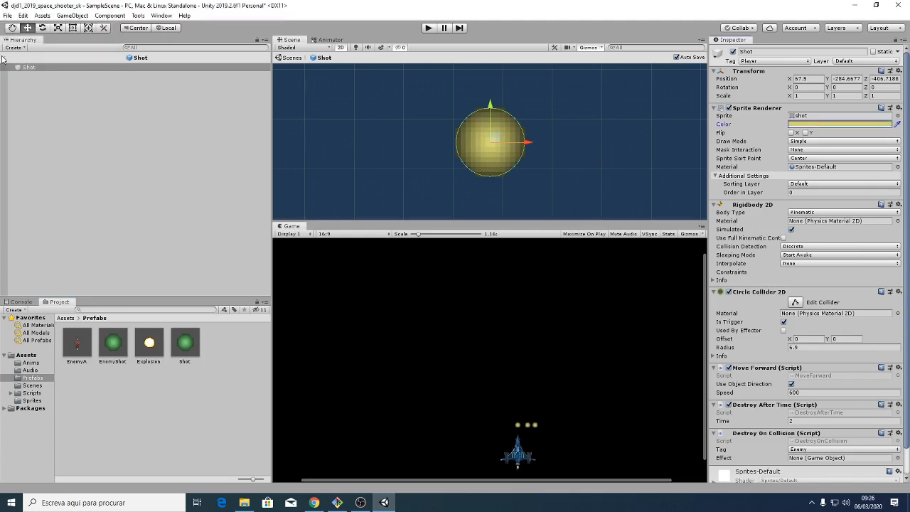
click(4, 59)
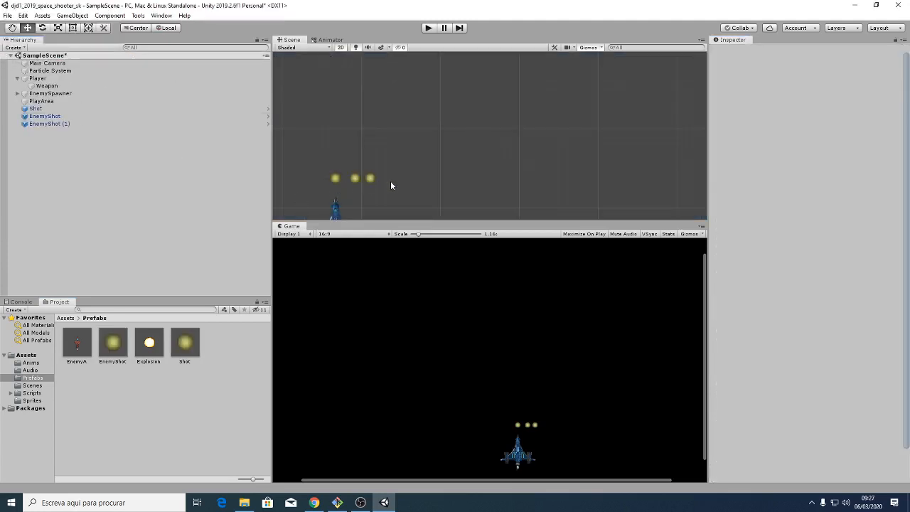
Reopen the Shot prefab and try to undo its yellow color change
double_click(198, 348)
click(811, 124)
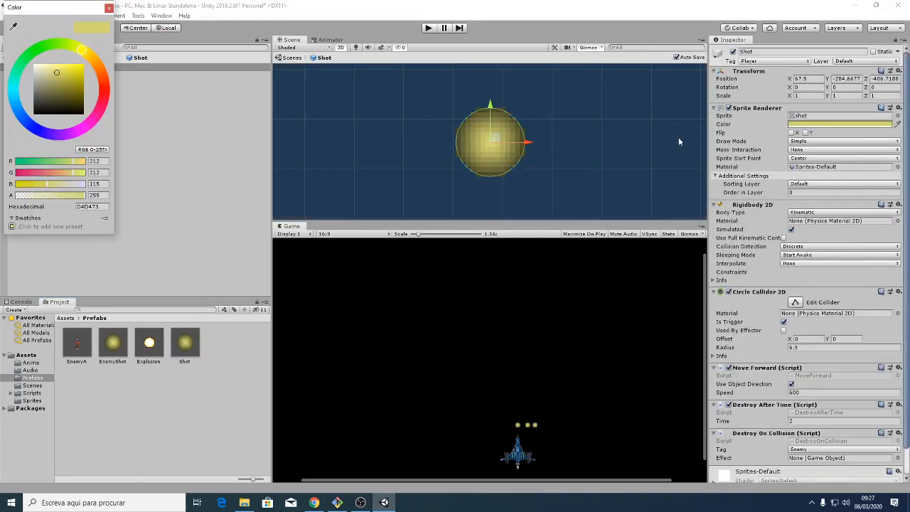
click(614, 143)
key(ctrl+z)
key(ctrl+z)
key(ctrl+z)
key(ctrl+z)
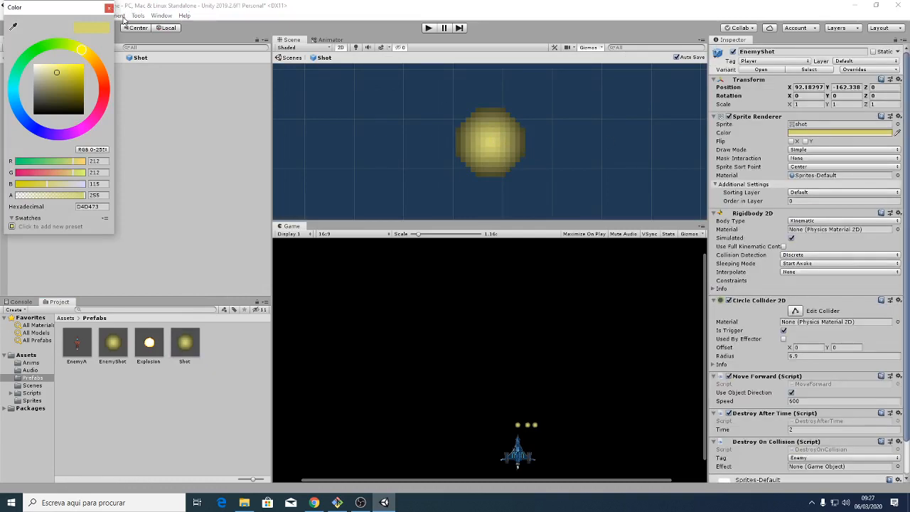
key(ctrl+z)
key(ctrl+z)
key(ctrl+z)
key(ctrl+z)
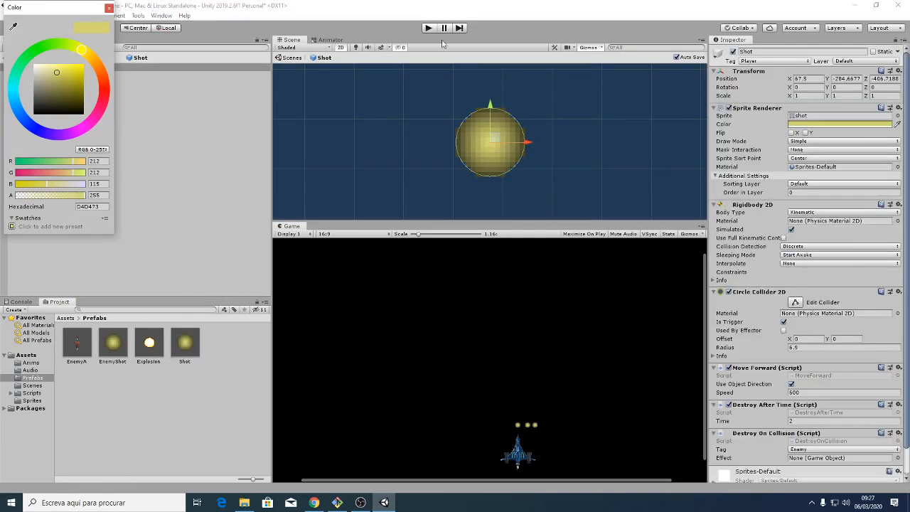
Set the Shot prefab's sprite color back to green and return to SampleScene
drag(28, 56, 36, 50)
click(109, 8)
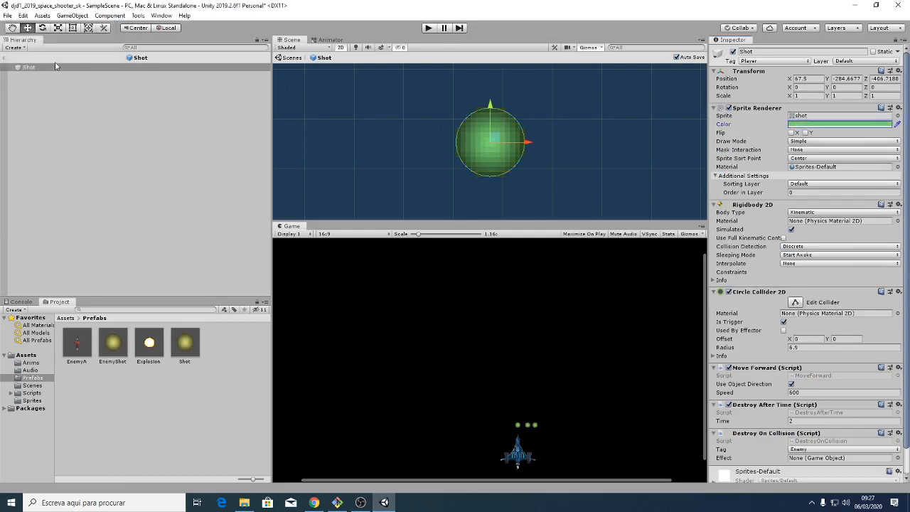
click(9, 63)
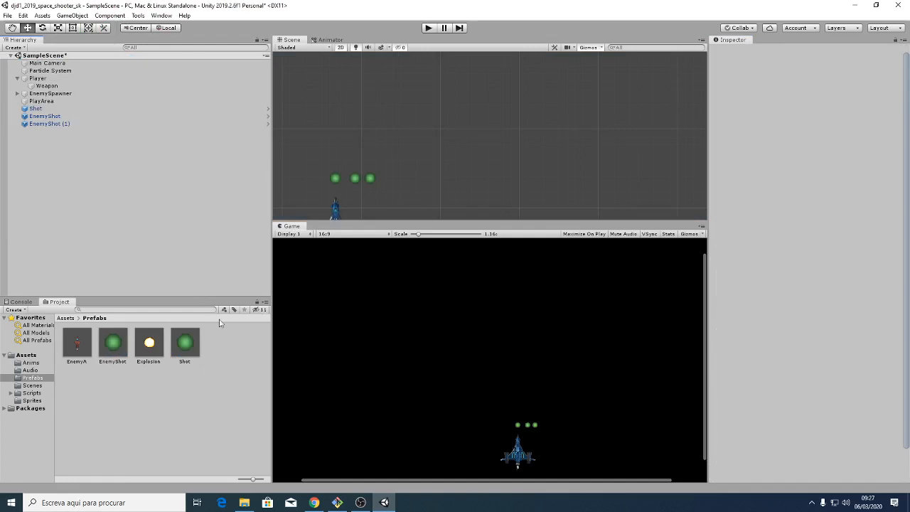
Open the EnemyShot prefab, set its sprite color to bright red (F81936), and return to SampleScene
double_click(112, 343)
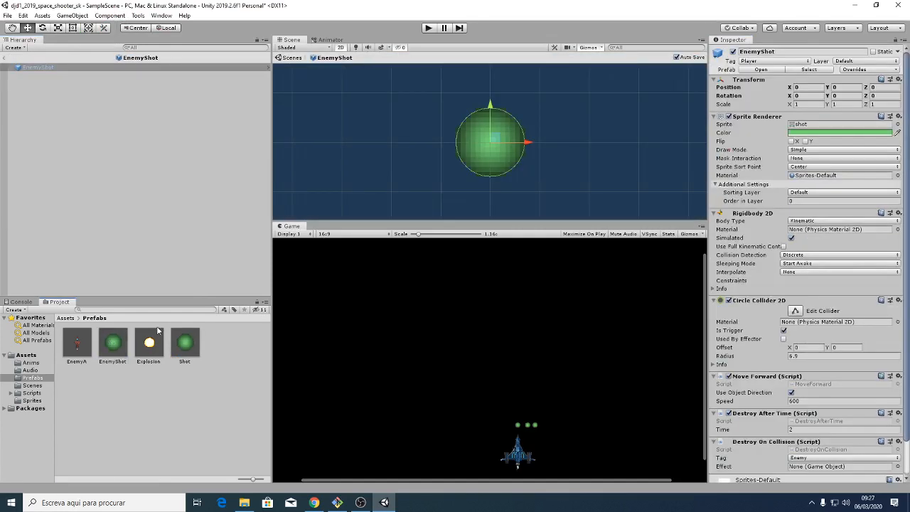
click(815, 133)
click(106, 97)
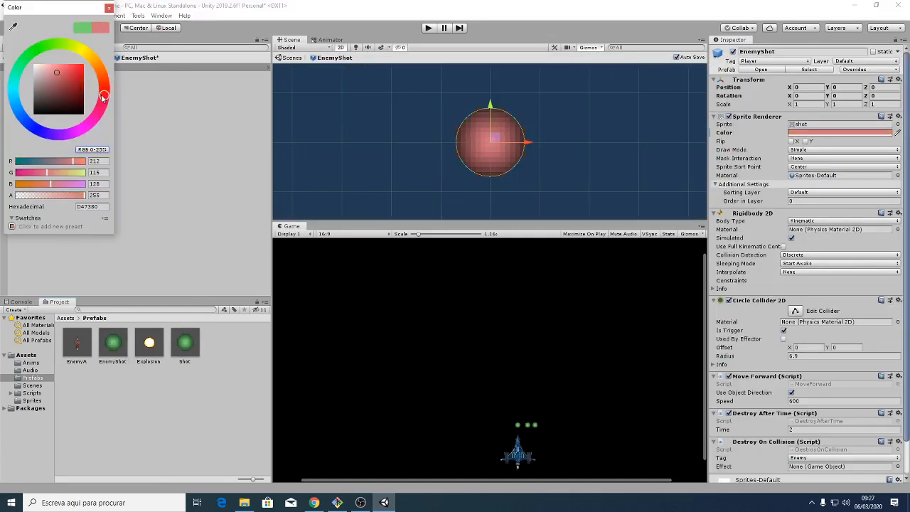
drag(69, 76, 89, 66)
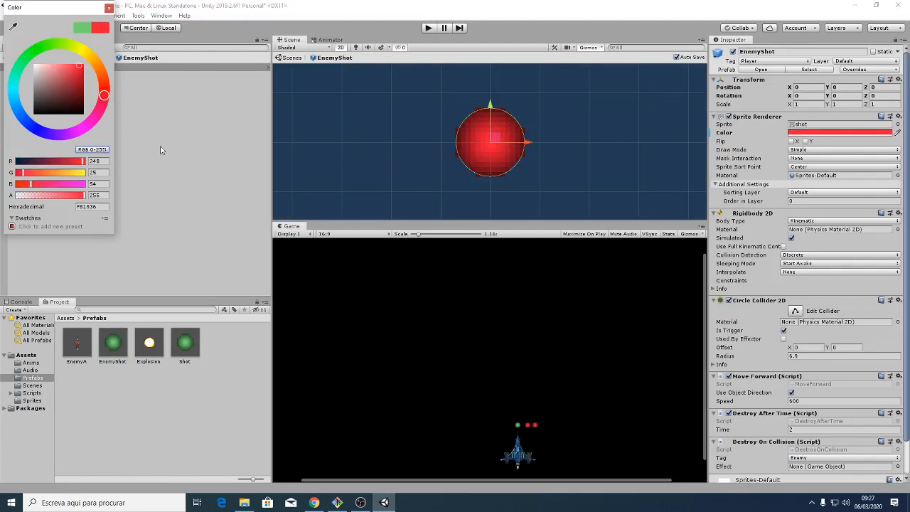
click(108, 7)
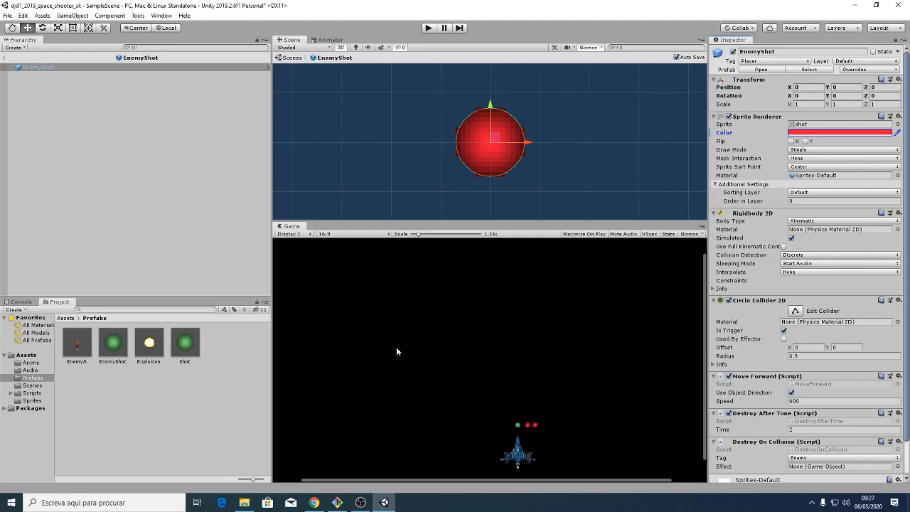
click(4, 58)
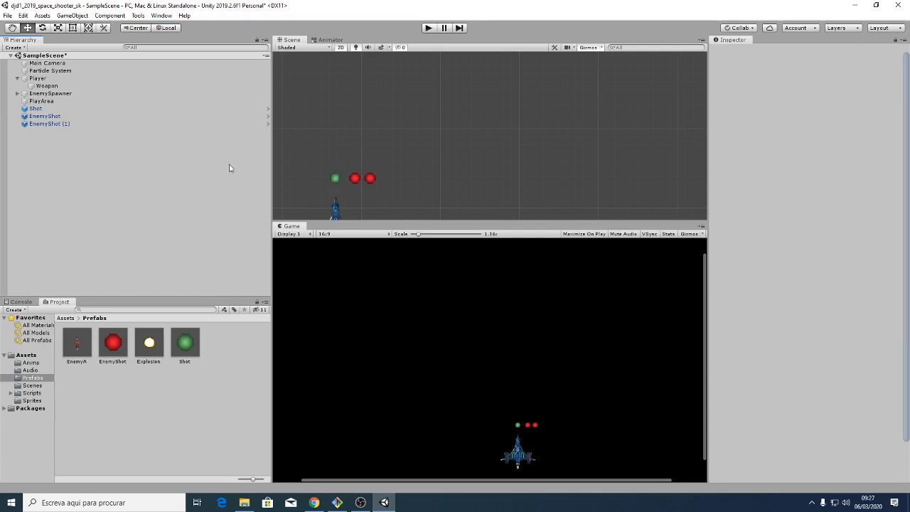
Override the sprite color of only the EnemyShot (1) instance in the scene with yellow (F8F71A)
click(71, 125)
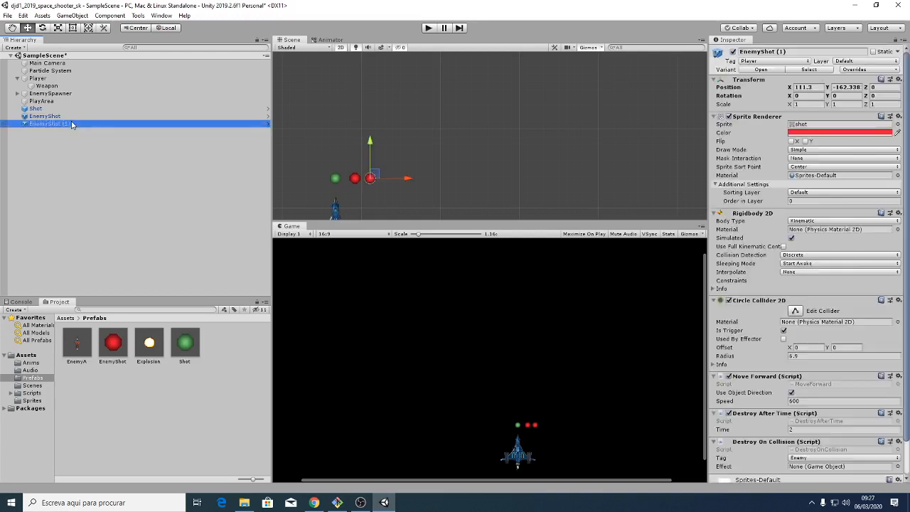
click(813, 134)
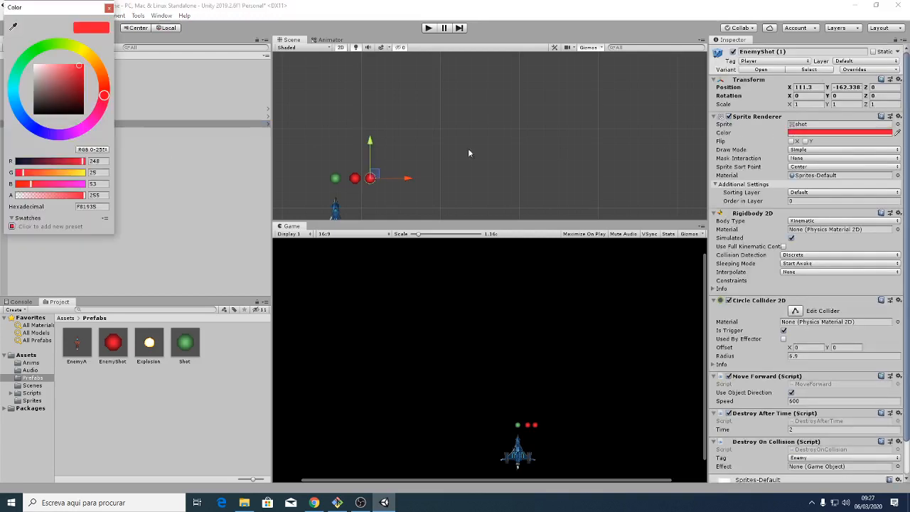
drag(98, 59, 83, 51)
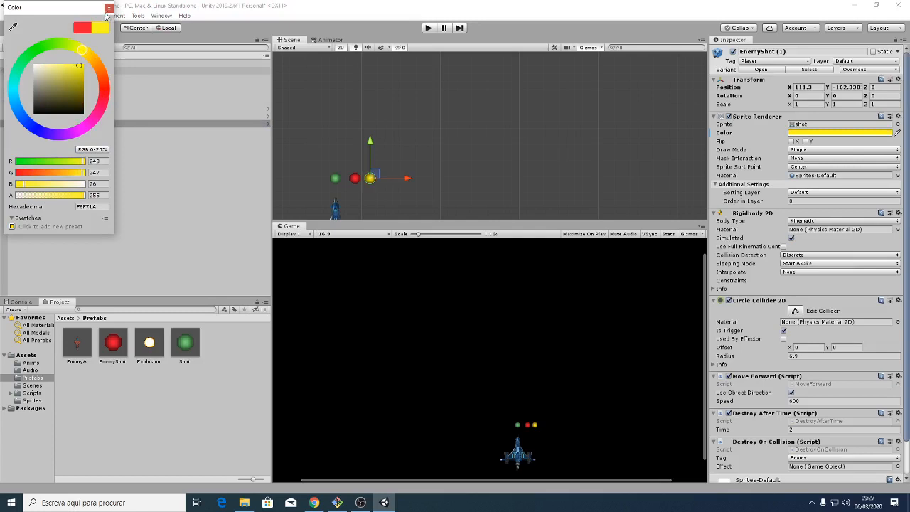
click(108, 8)
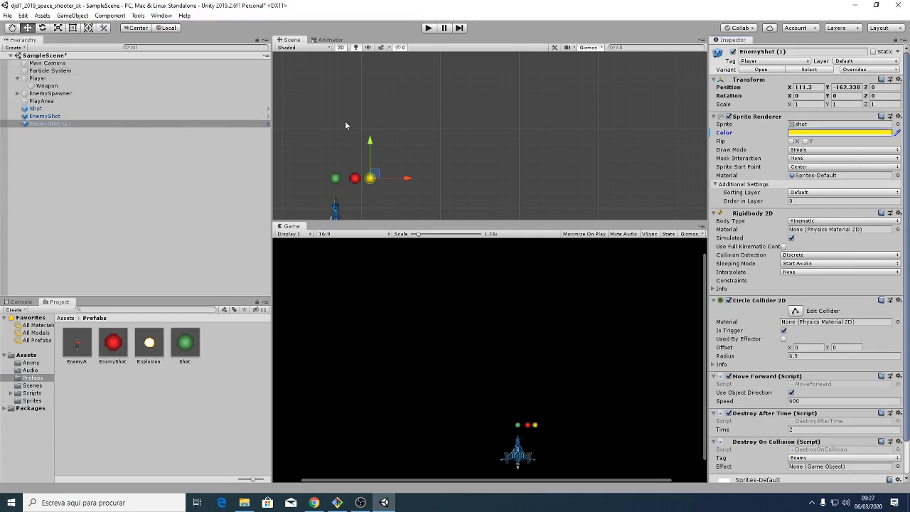
Set the EnemyShot prefab's sprite color to magenta (DE1AF8) and return to SampleScene
double_click(121, 343)
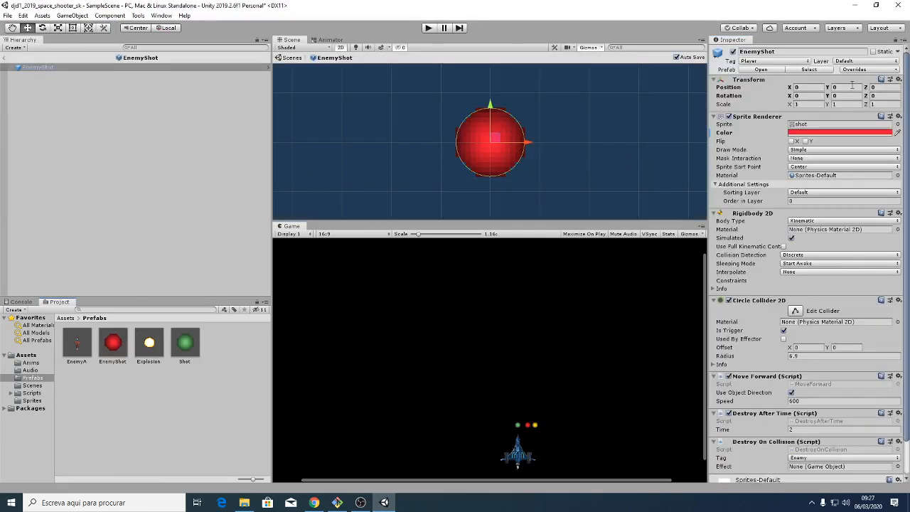
click(825, 134)
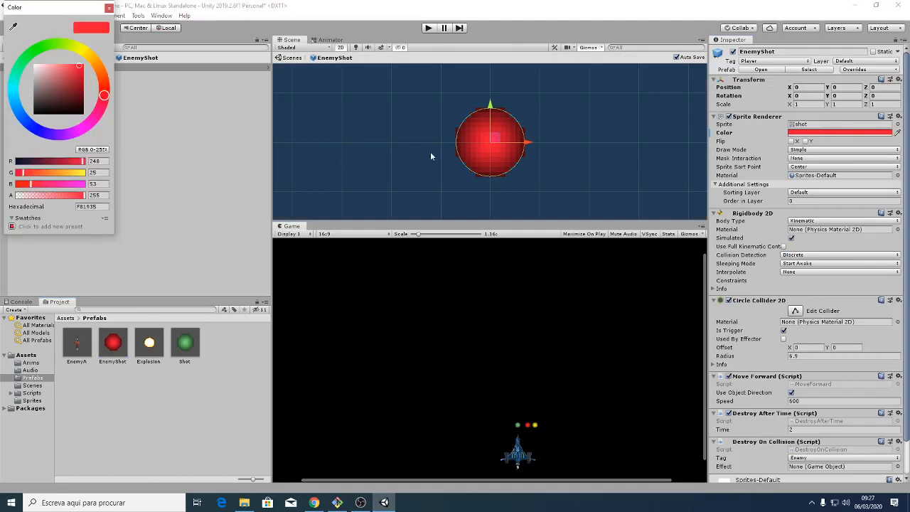
drag(90, 128, 76, 132)
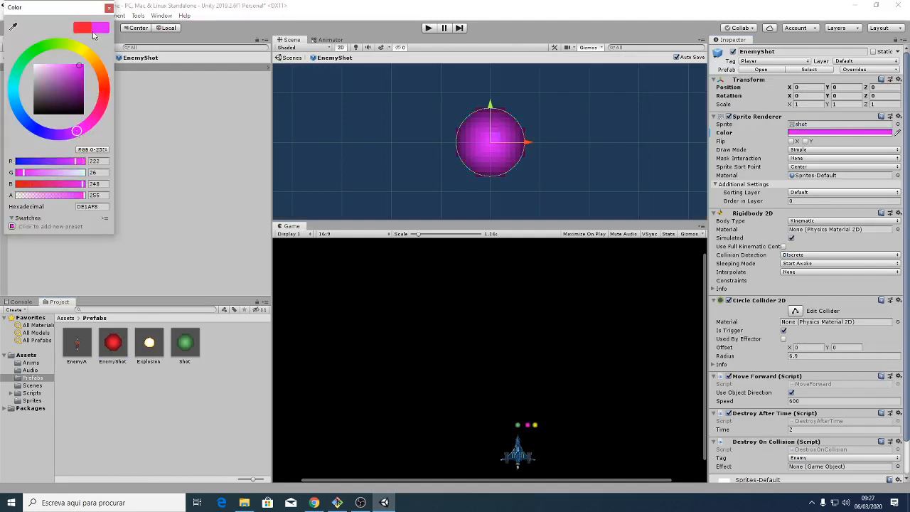
click(108, 8)
click(5, 59)
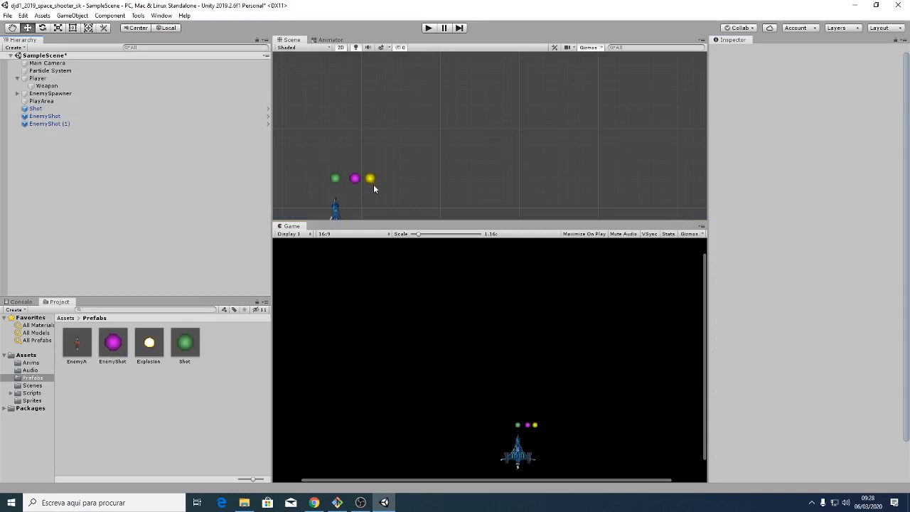
Frame the EnemyShot (1) instance closely and compare its color with that of the EnemyShot instance
double_click(51, 125)
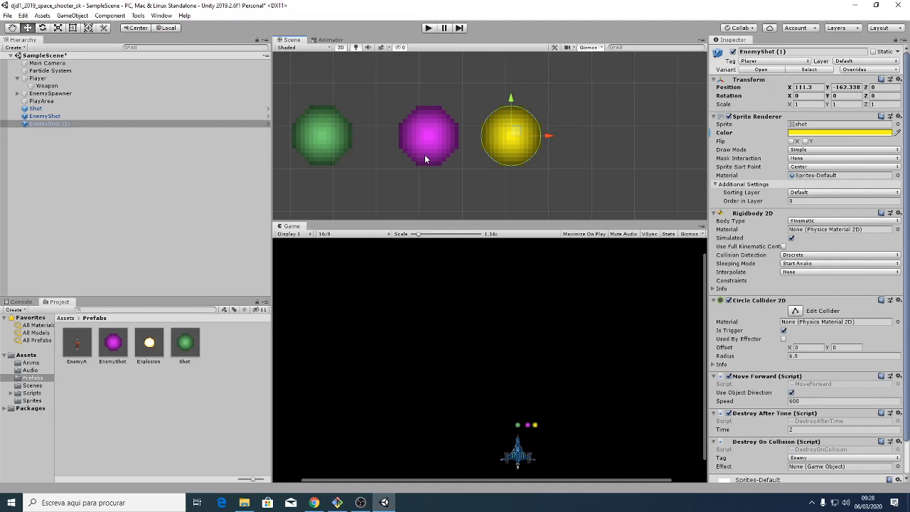
click(110, 118)
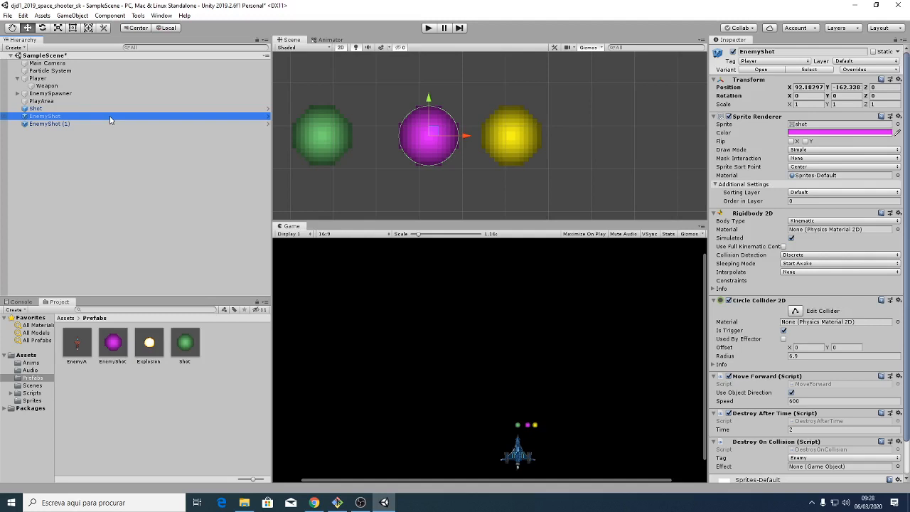
Return to SampleScene and delete the Shot, EnemyShot and EnemyShot (1) instances from the scene
double_click(112, 345)
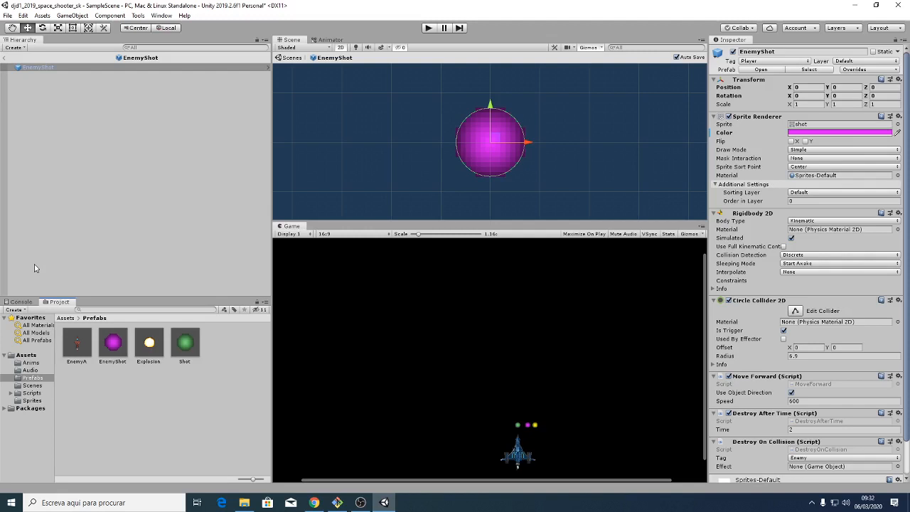
click(5, 57)
click(37, 108)
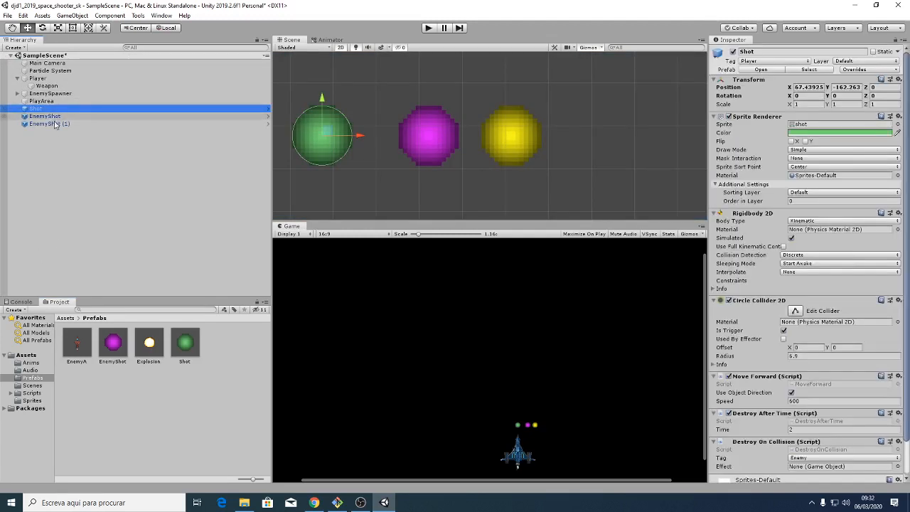
shift+click(54, 125)
key(Delete)
Open the EnemyShot prefab and set its sprite color to red (E51B22)
click(114, 344)
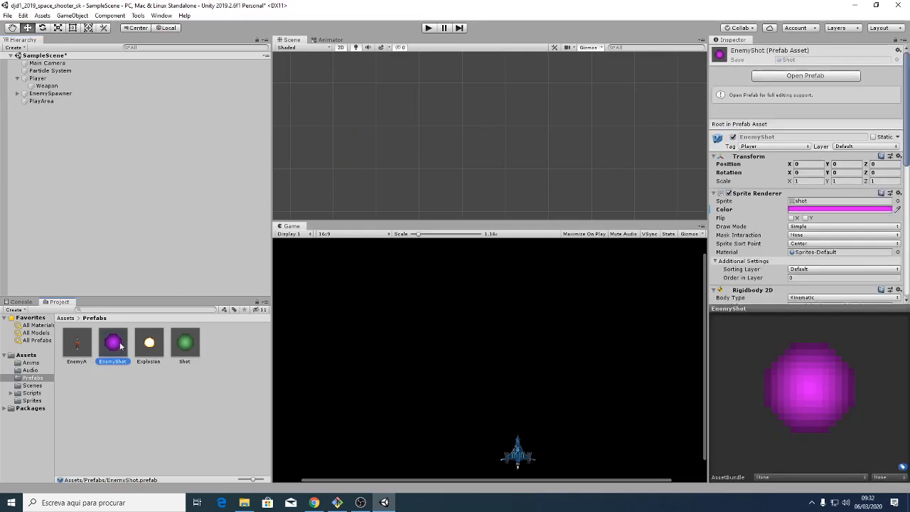
double_click(119, 345)
click(789, 134)
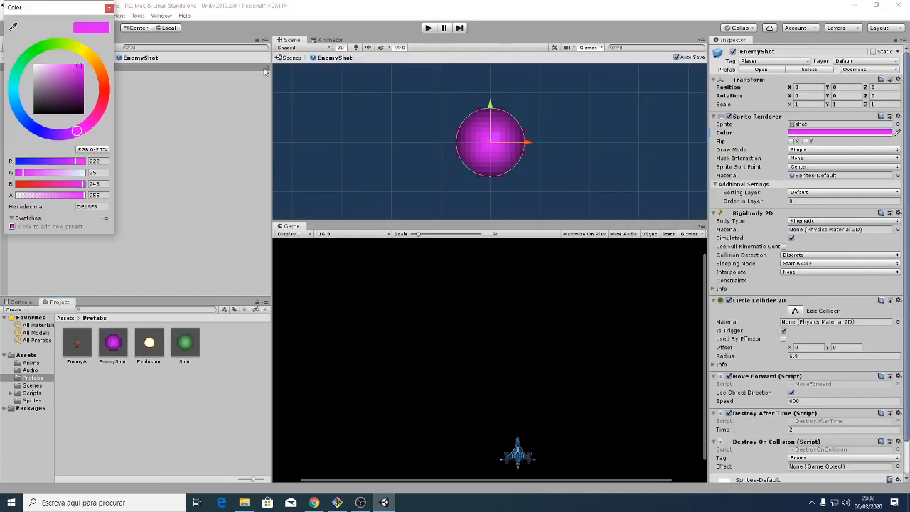
drag(106, 91, 79, 72)
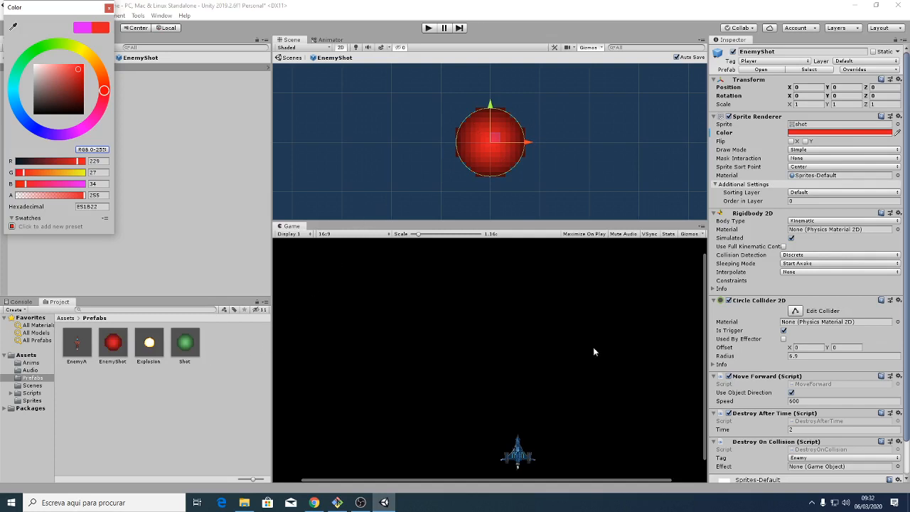
Tag the EnemyShot prefab as Enemy and set its Destroy On Collision tag to Player
click(755, 61)
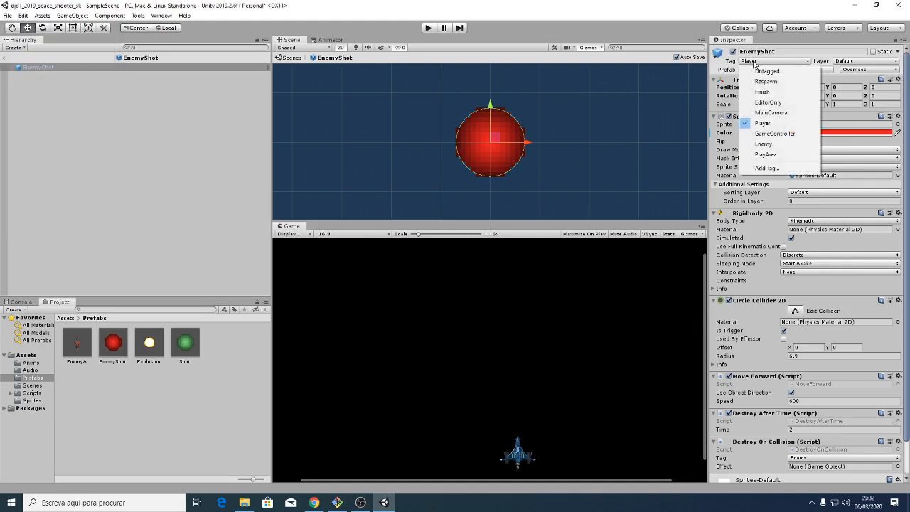
click(774, 146)
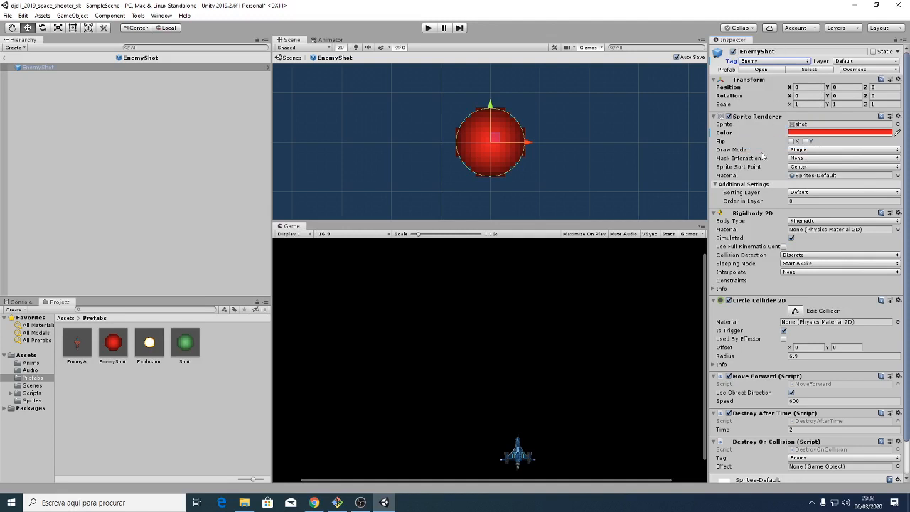
scroll(755, 235, down, 2)
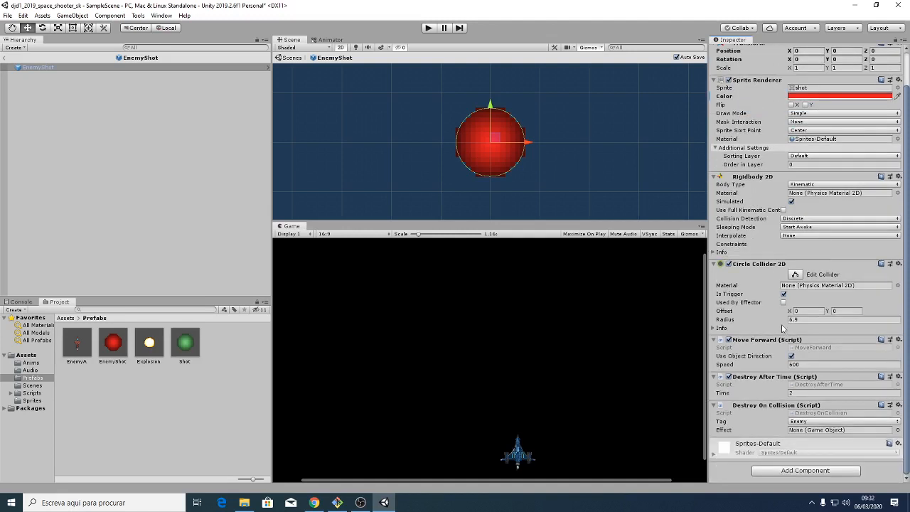
click(814, 423)
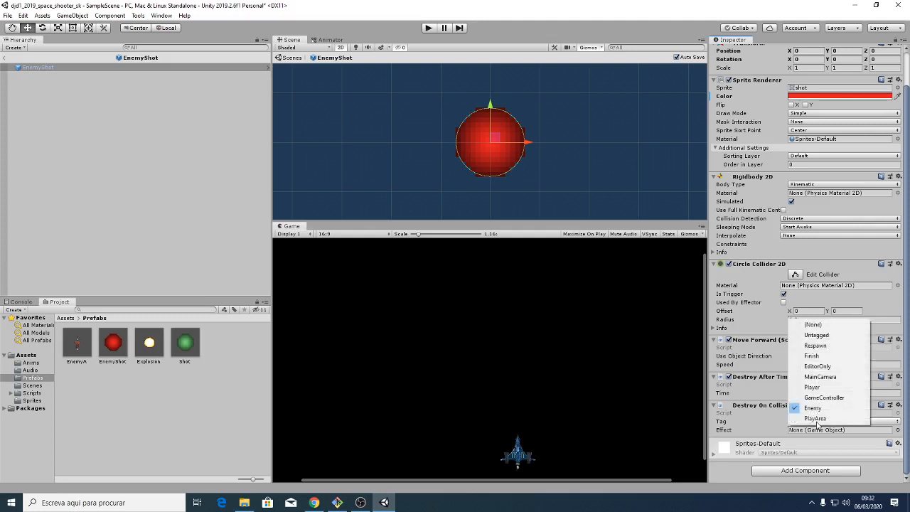
click(813, 389)
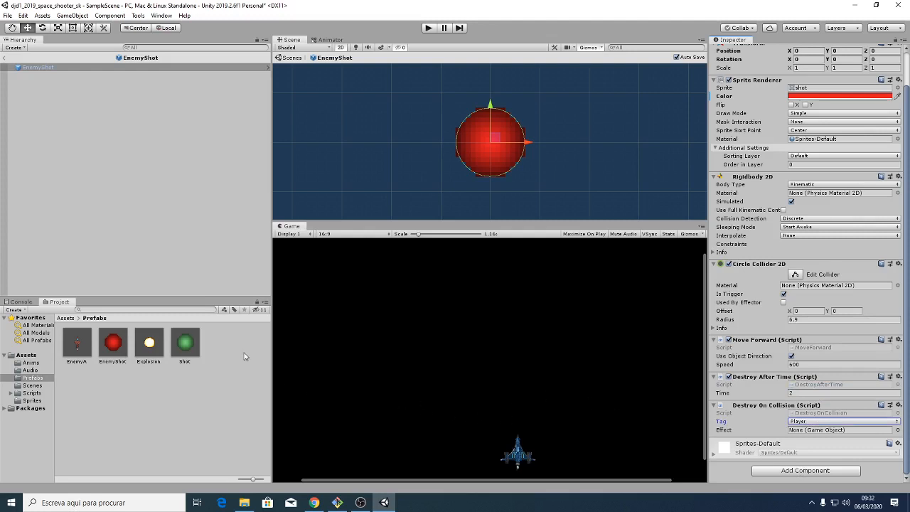
Open the EnemyA prefab and assign the EnemyShot prefab as the bullet of the ShootPoint's Weapon script
double_click(80, 347)
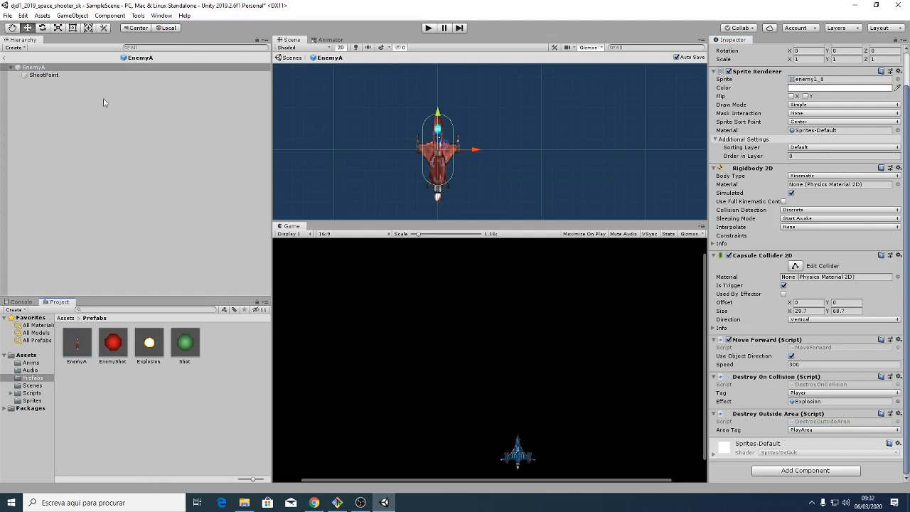
click(44, 74)
drag(112, 345, 794, 151)
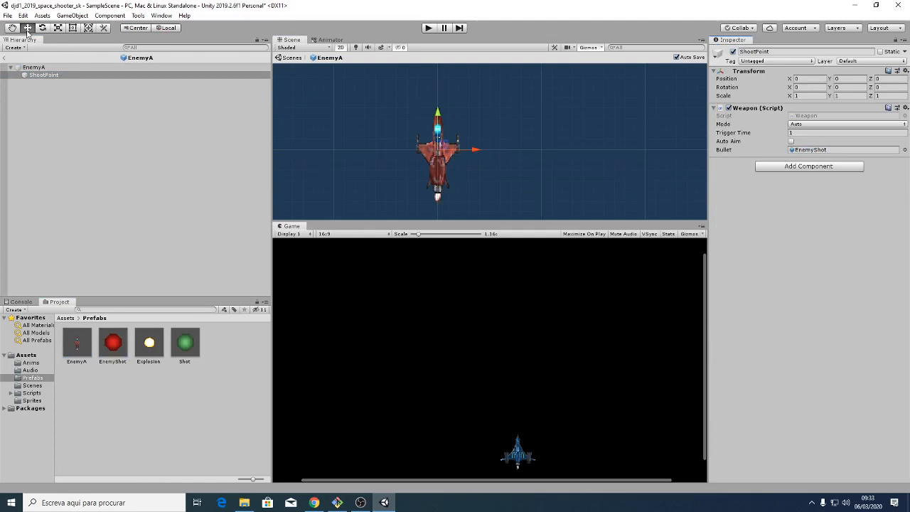
Play-test the game, moving the player ship while the enemies fire, and stop the test
click(429, 27)
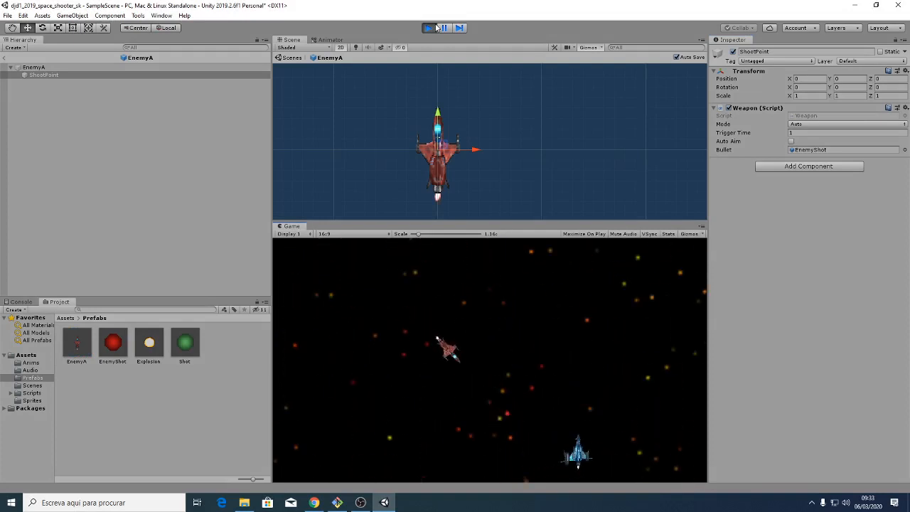
key(Right)
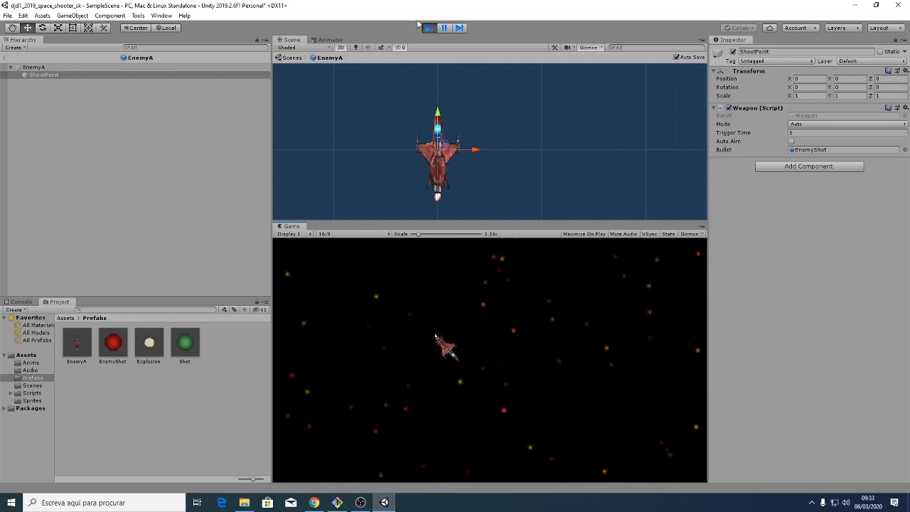
click(429, 28)
Return to SampleScene and examine the Player object's tag, collider and Destroy On Collision settings
click(3, 60)
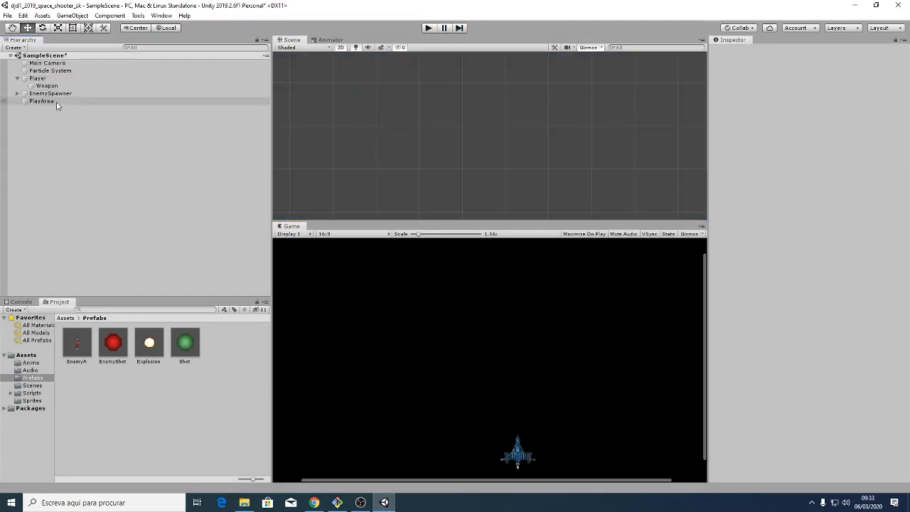
click(57, 79)
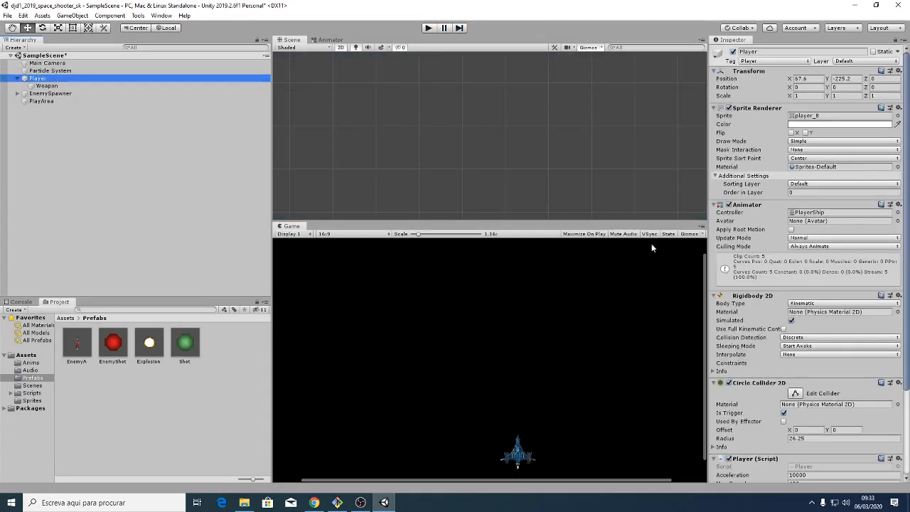
scroll(736, 334, down, 3)
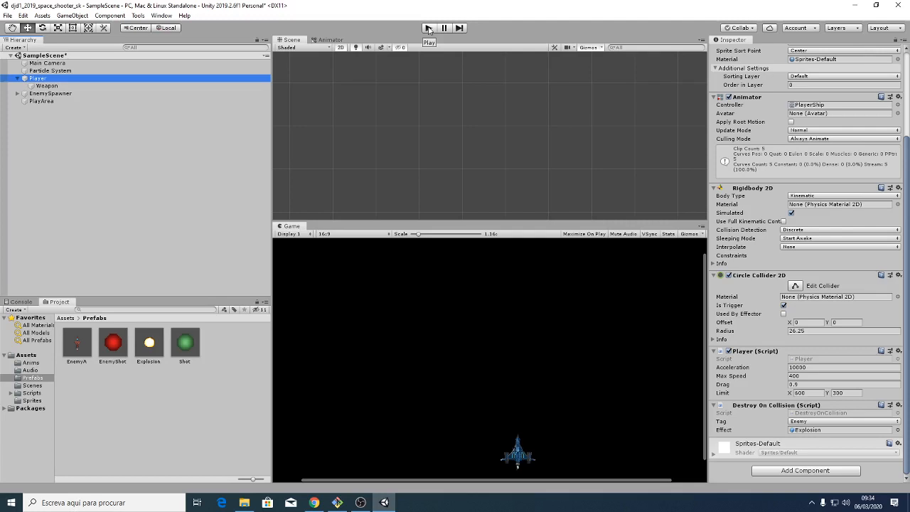
Move the EnemyA prefab's ShootPoint to the ship's nose at Y 41.5 and return to SampleScene
double_click(75, 349)
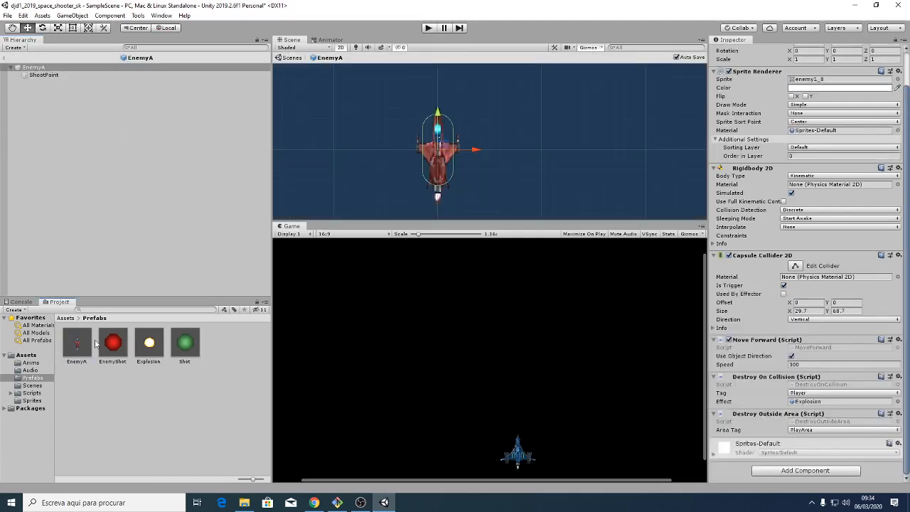
click(142, 75)
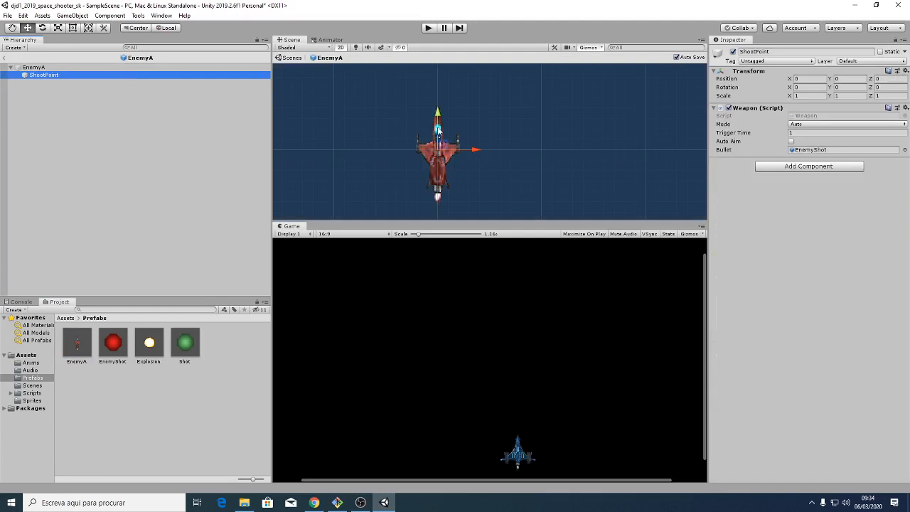
drag(439, 132, 440, 88)
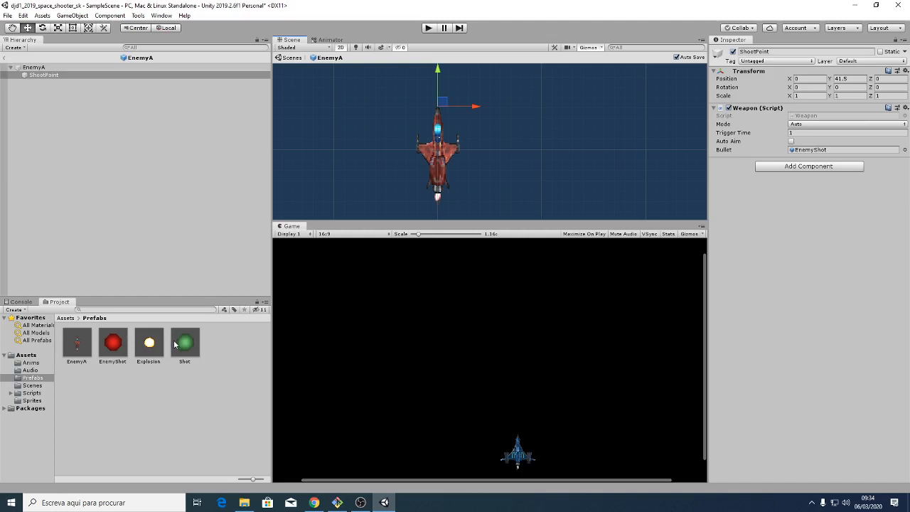
click(4, 58)
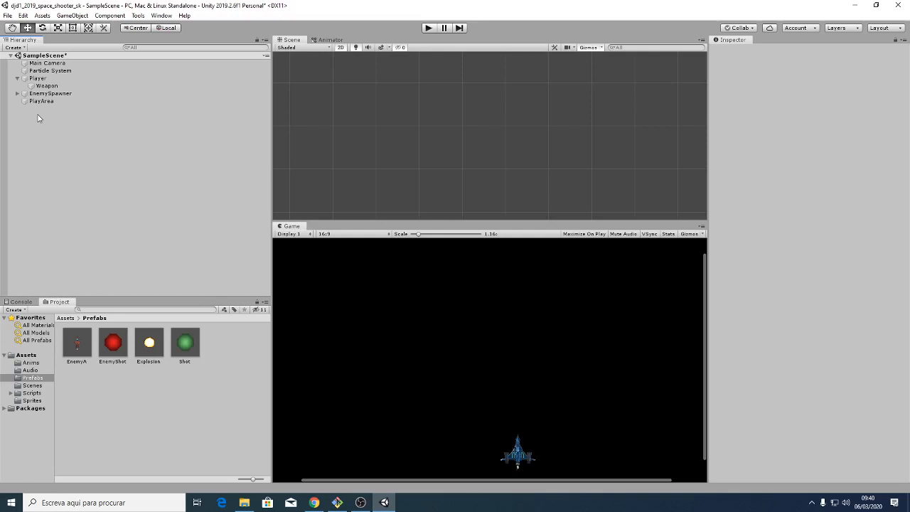
Create a prefab variant of EnemyA named EnemyB and open it for editing
right_click(69, 348)
mouse_move(135, 127)
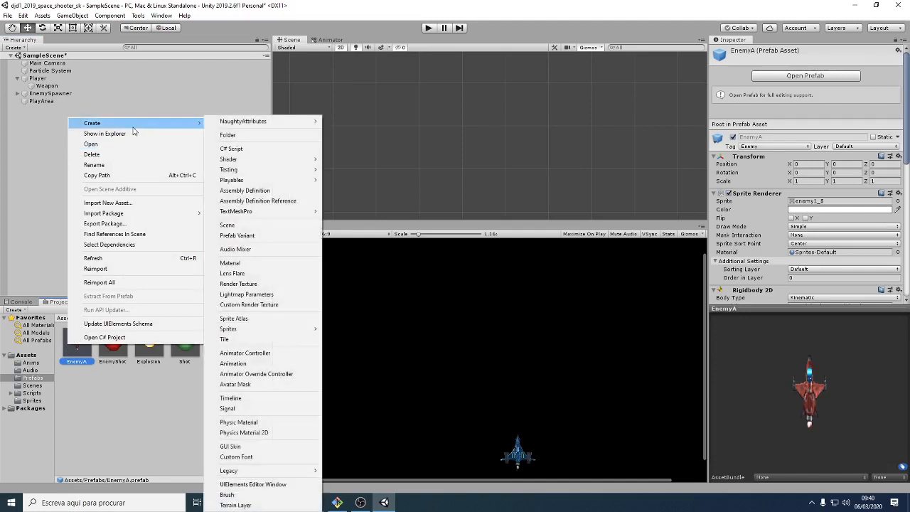
click(258, 238)
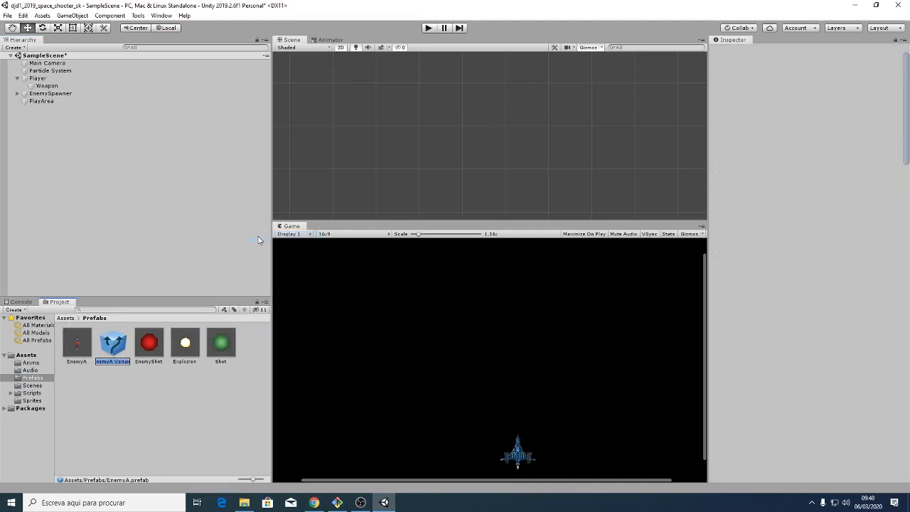
text(EnemyB)
key(Return)
key(Return)
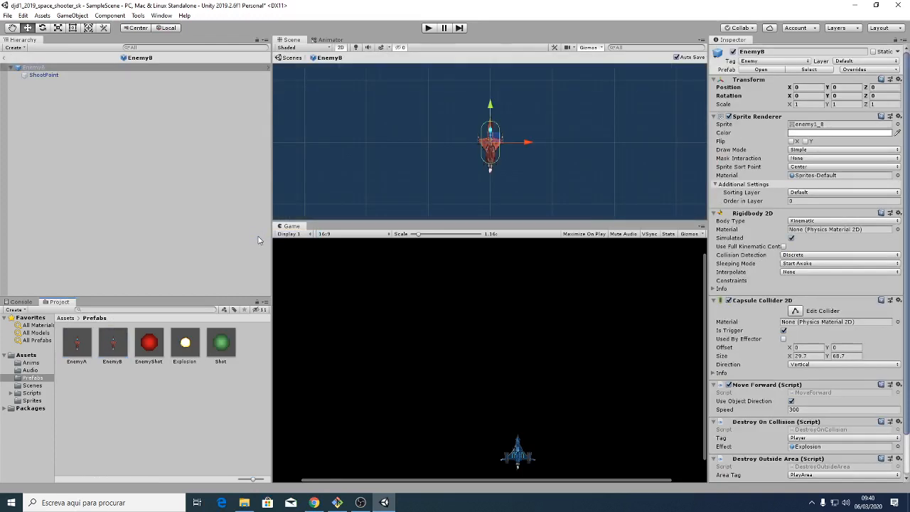
Replace the EnemyB prefab's sprite with enemy2_8 from the enemy2 sprite sheet in the Sprites folder
click(40, 402)
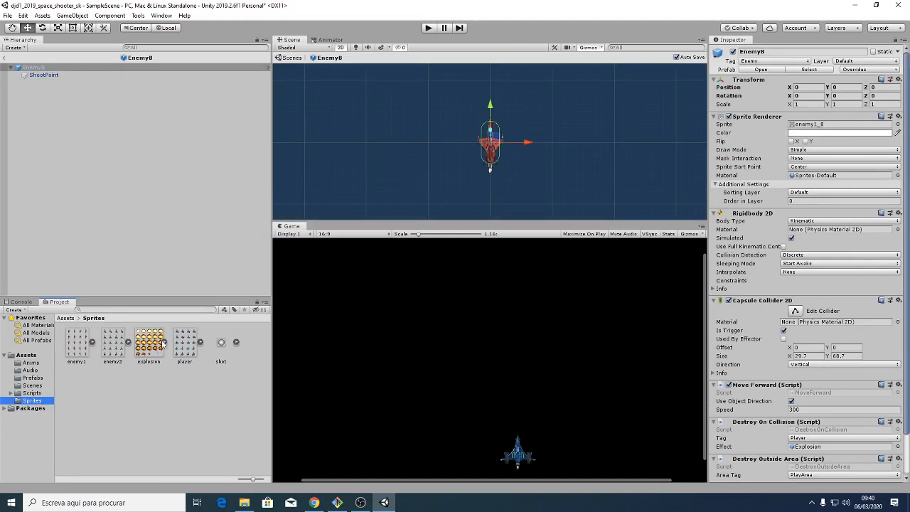
click(115, 347)
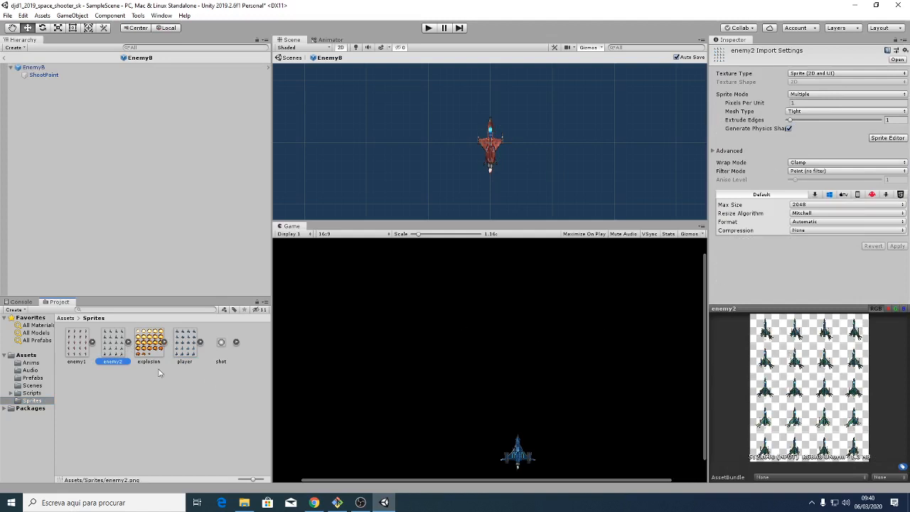
click(128, 343)
click(133, 343)
click(35, 67)
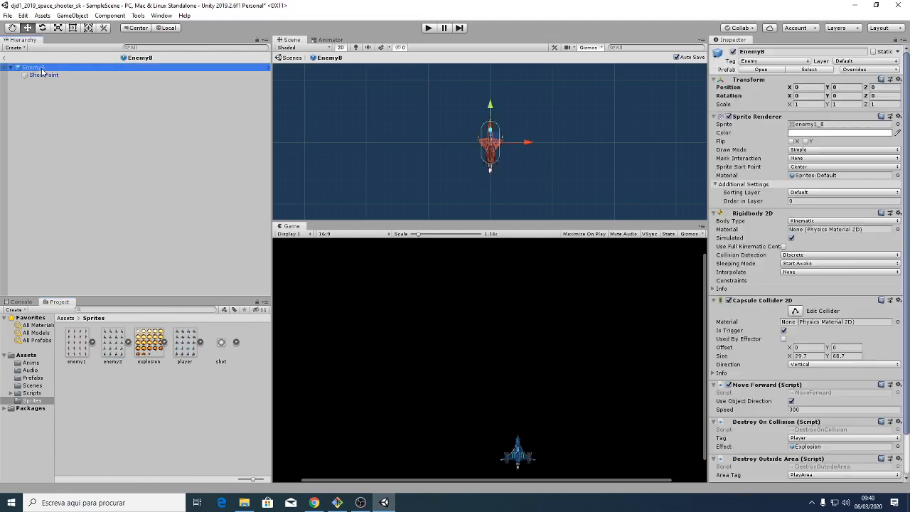
click(121, 347)
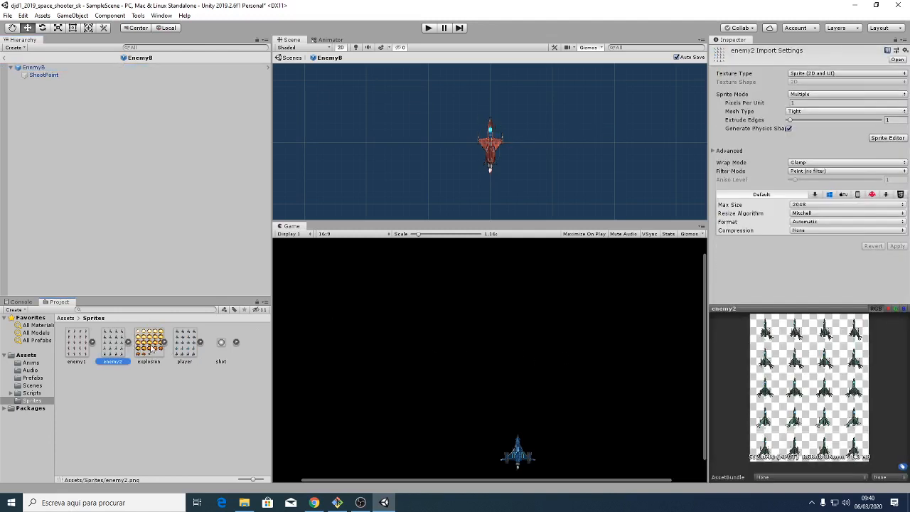
click(130, 343)
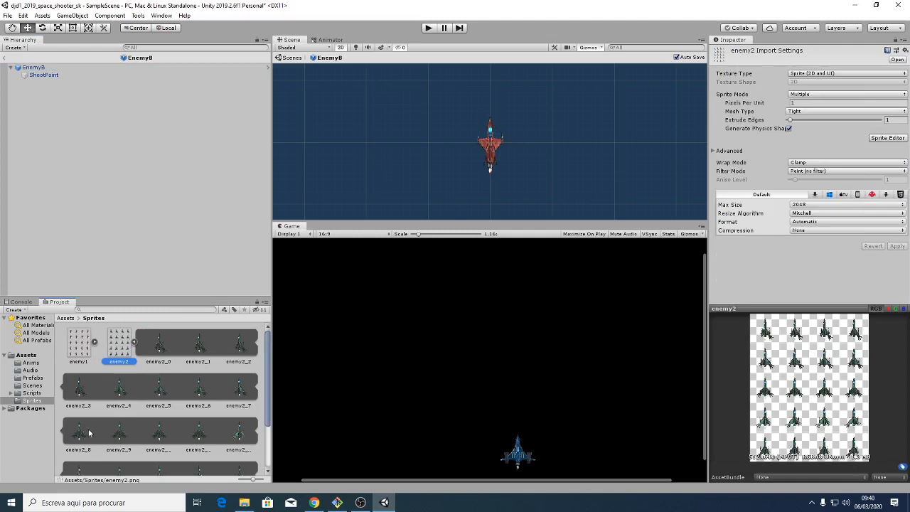
drag(89, 432, 217, 174)
drag(74, 126, 35, 68)
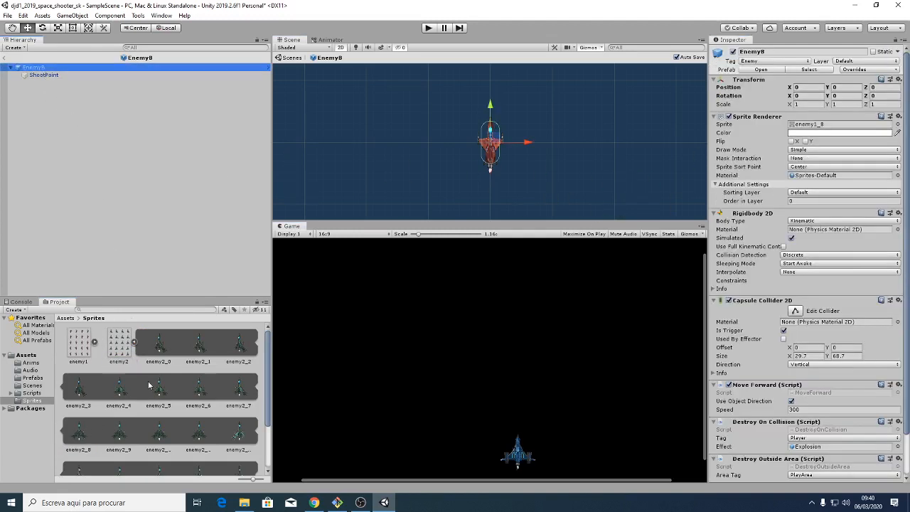
drag(83, 441, 814, 135)
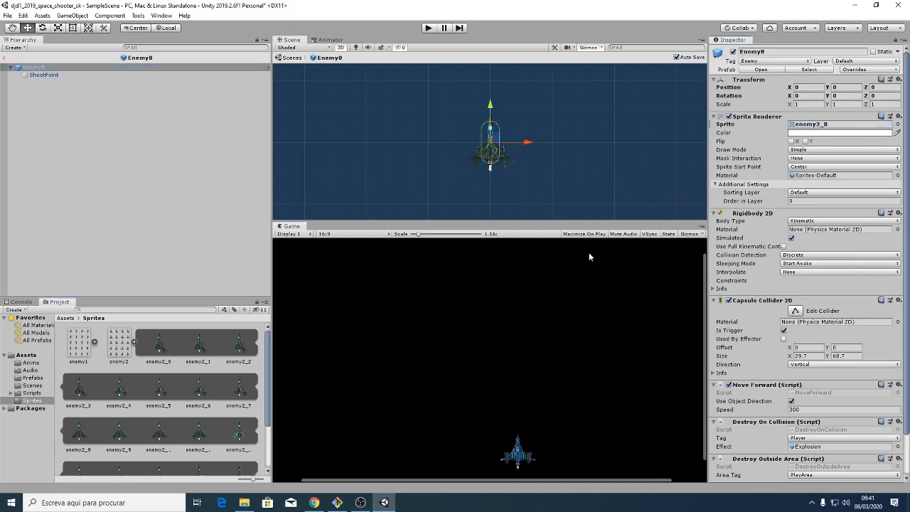
Enable Auto Aim with target tag Player on the Weapon of EnemyB's ShootPoint, and return to SampleScene
click(99, 76)
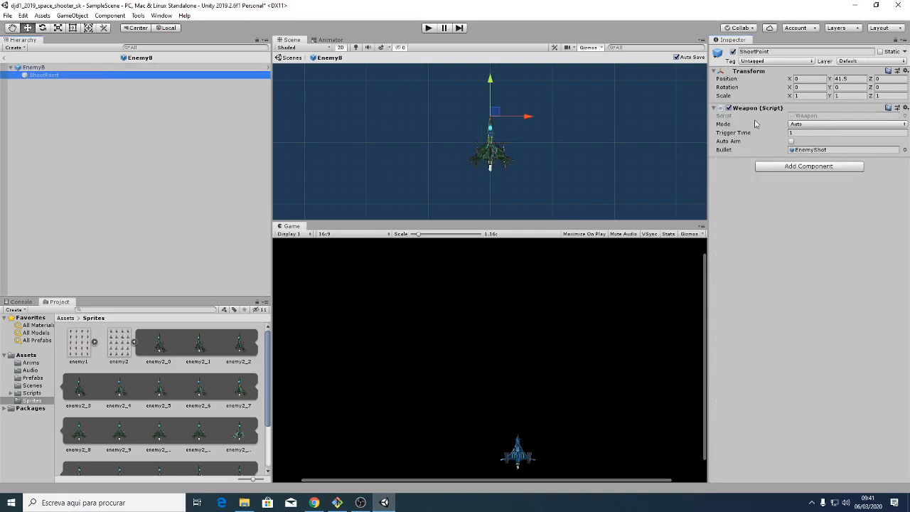
click(791, 141)
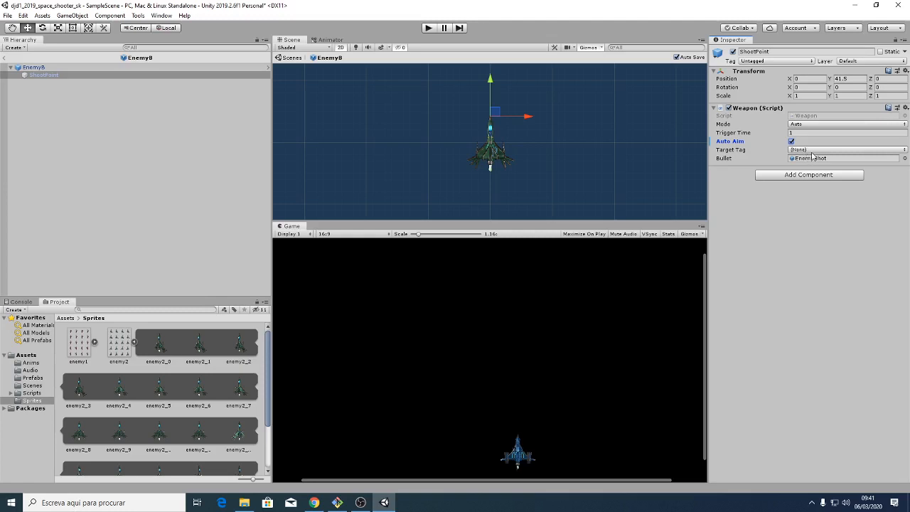
click(813, 150)
click(829, 222)
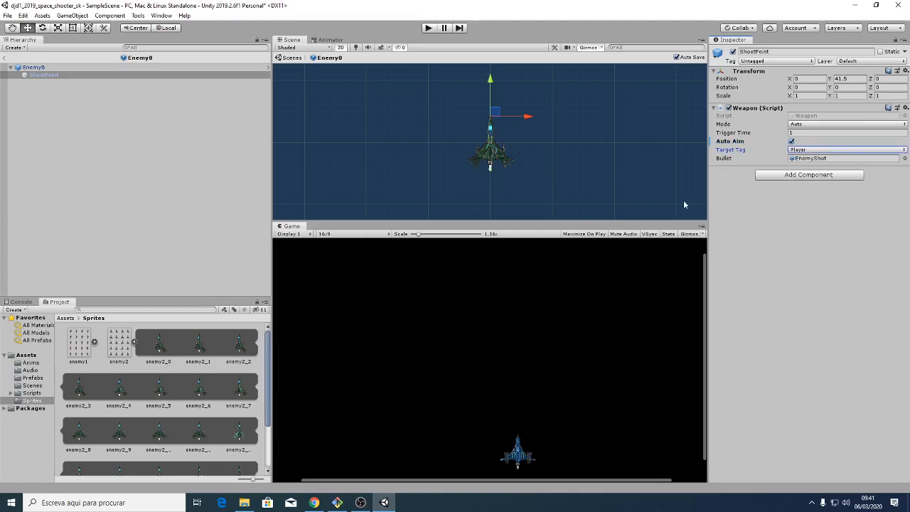
click(5, 61)
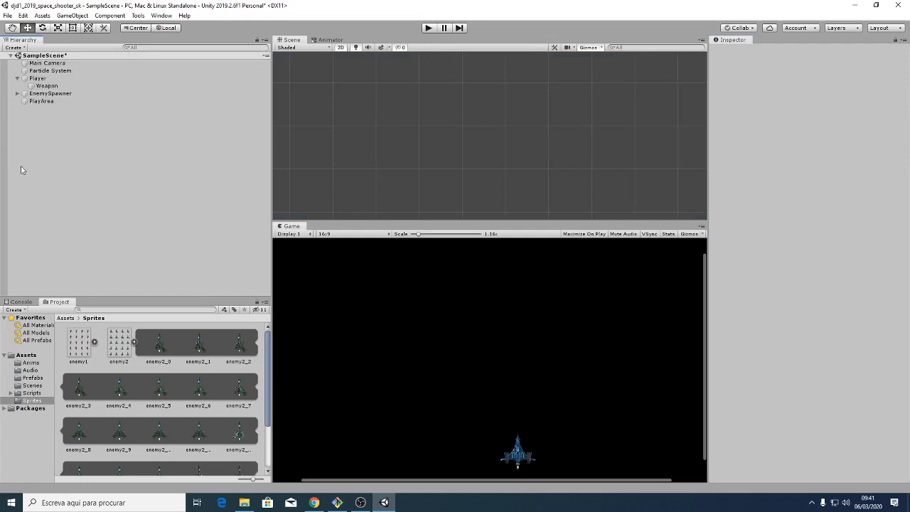
Set the Weapon's Trigger Time to 2 on the ShootPoint of the EnemyB prefab, and return to SampleScene
click(50, 93)
click(18, 93)
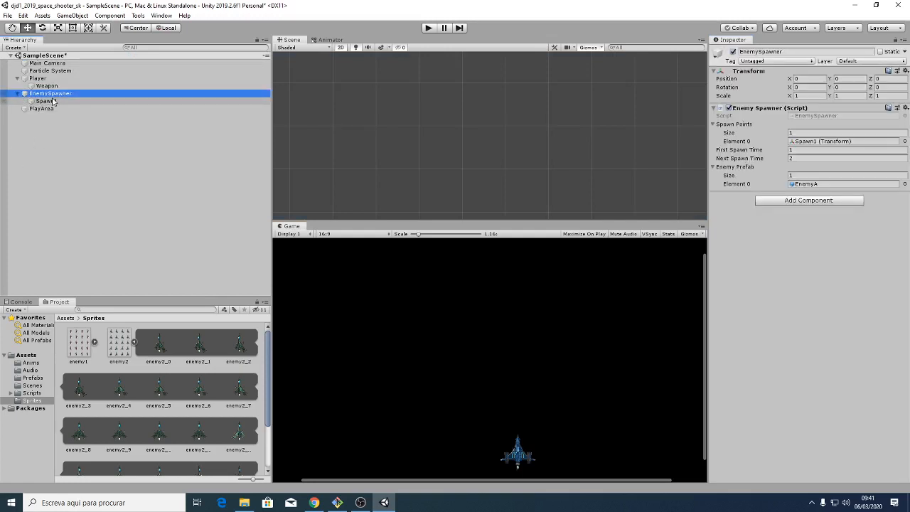
click(36, 379)
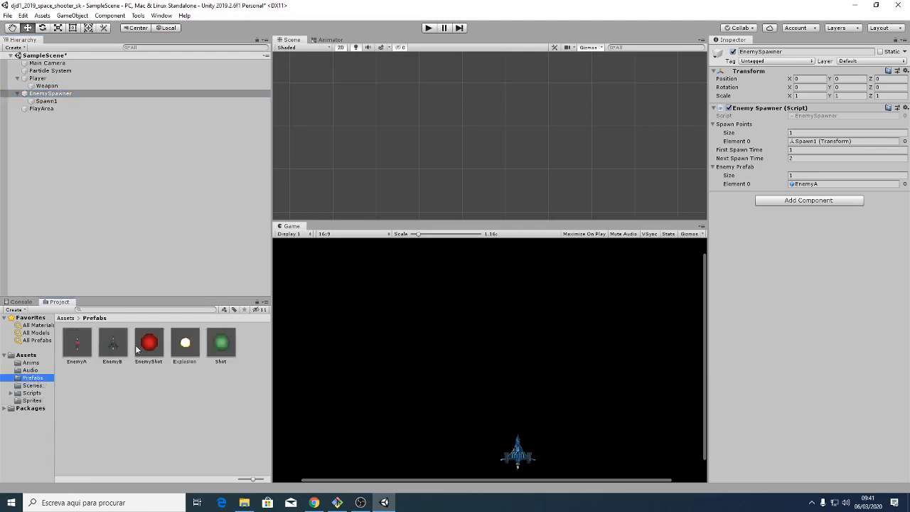
click(120, 343)
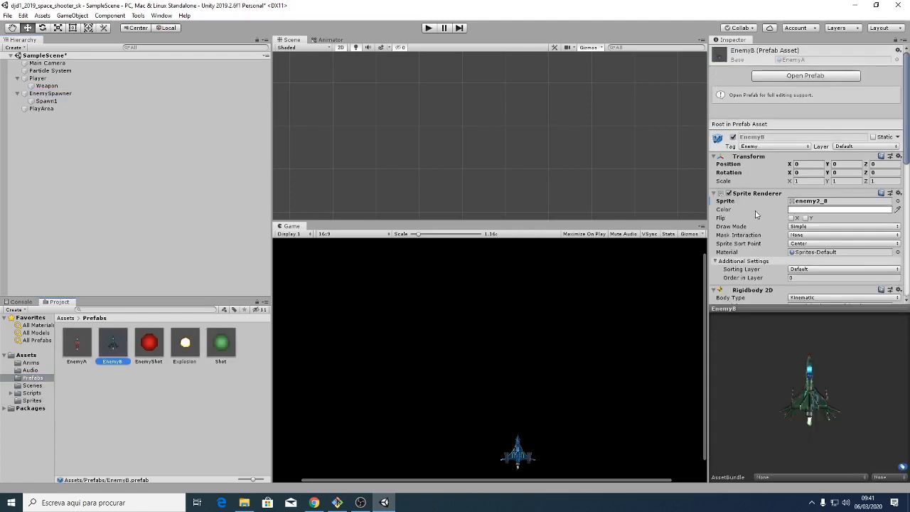
double_click(117, 347)
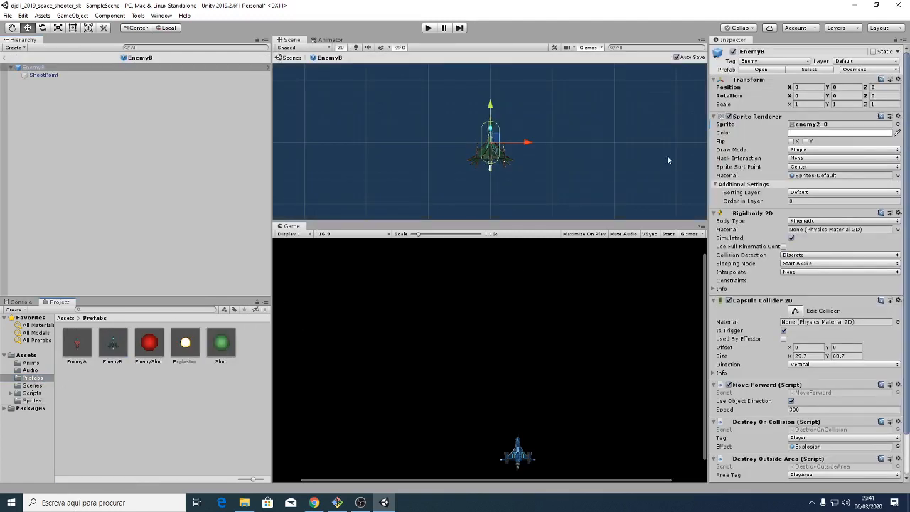
scroll(740, 222, down, 2)
scroll(740, 222, up, 2)
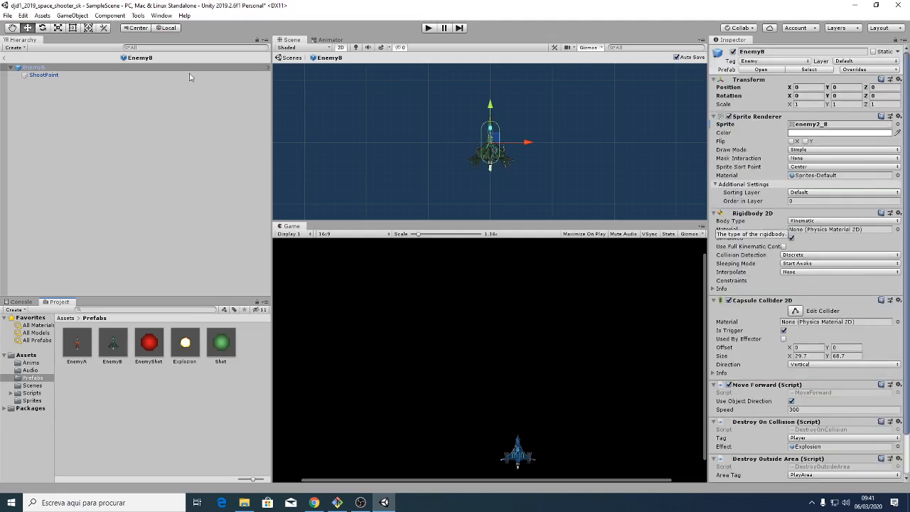
click(85, 76)
click(791, 133)
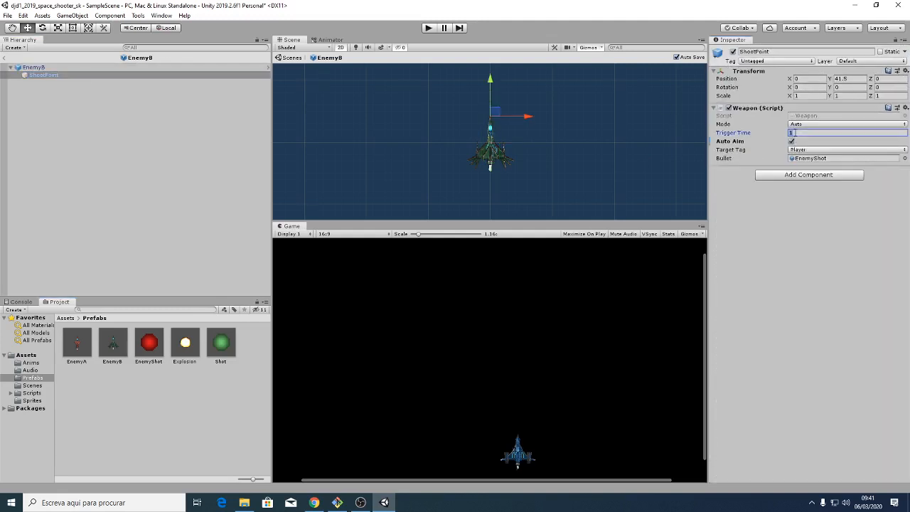
text(2)
click(4, 57)
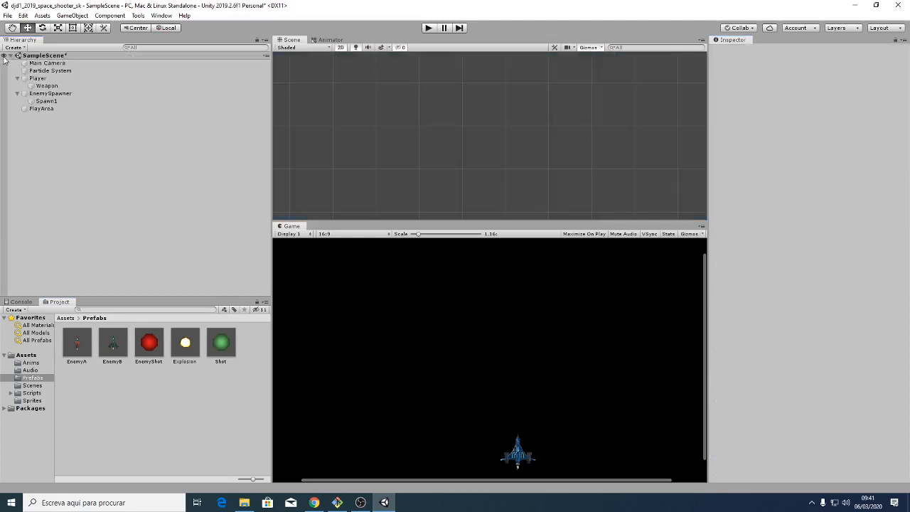
Duplicate EnemySpawner, name the copy EnemySpawner too, and place it at the scene's root level directly below the original
click(101, 94)
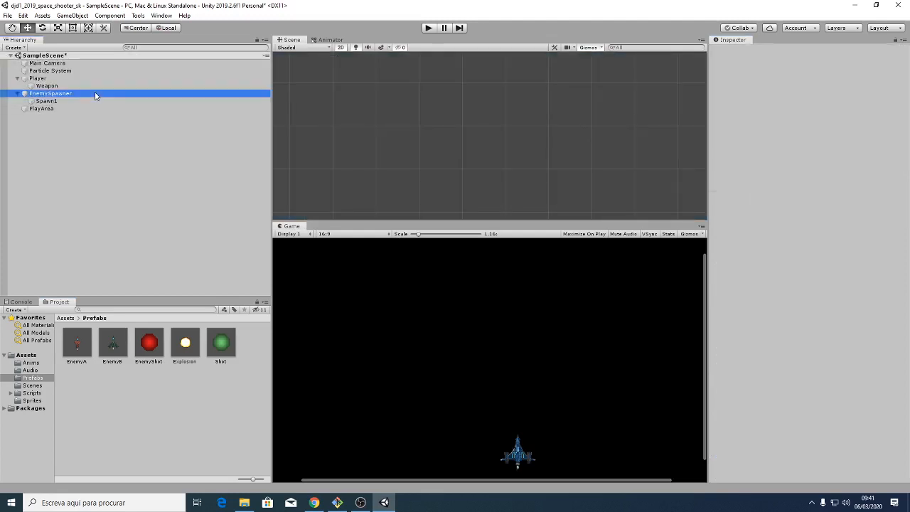
click(53, 102)
click(56, 94)
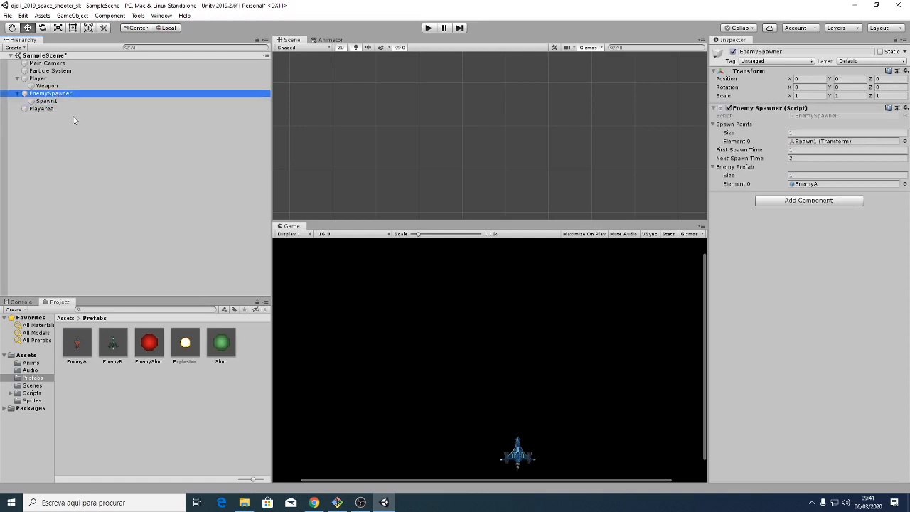
key(ctrl+d)
drag(70, 117, 89, 105)
key(F2)
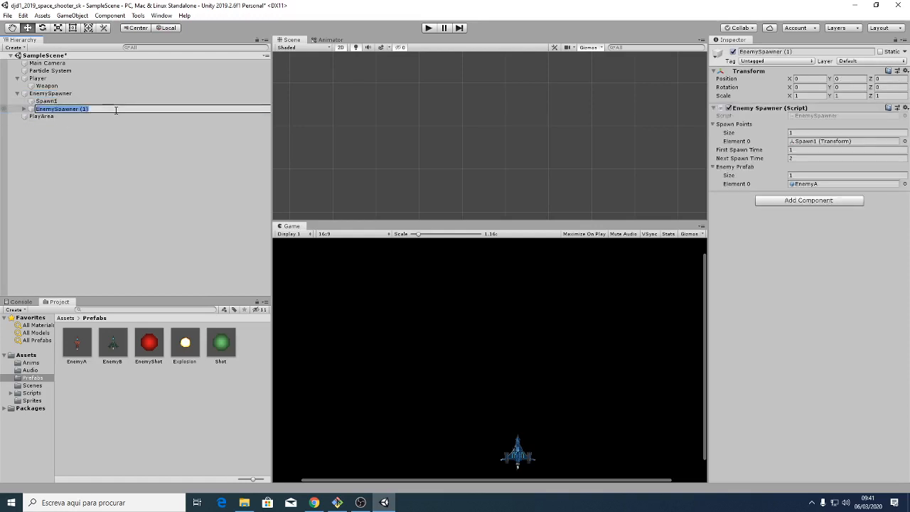
click(116, 110)
key(Return)
mouse_move(43, 110)
mouse_down()
mouse_move(27, 88)
mouse_move(45, 90)
mouse_move(50, 117)
mouse_move(54, 101)
mouse_up()
click(18, 79)
click(18, 79)
click(18, 94)
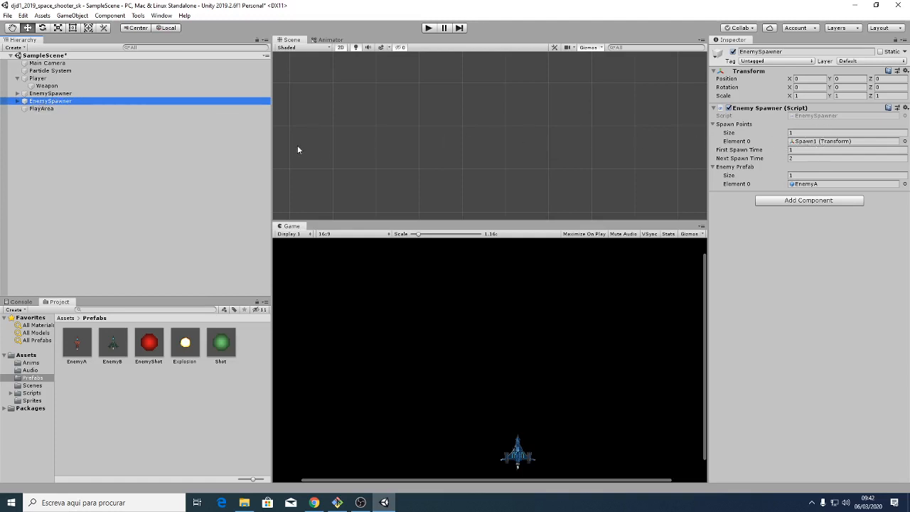
Move the second EnemySpawner's Spawn1 beyond the play area's upper-right corner, about X 452, Y 447, rotated -224.378 on Z to face down-left
key(f)
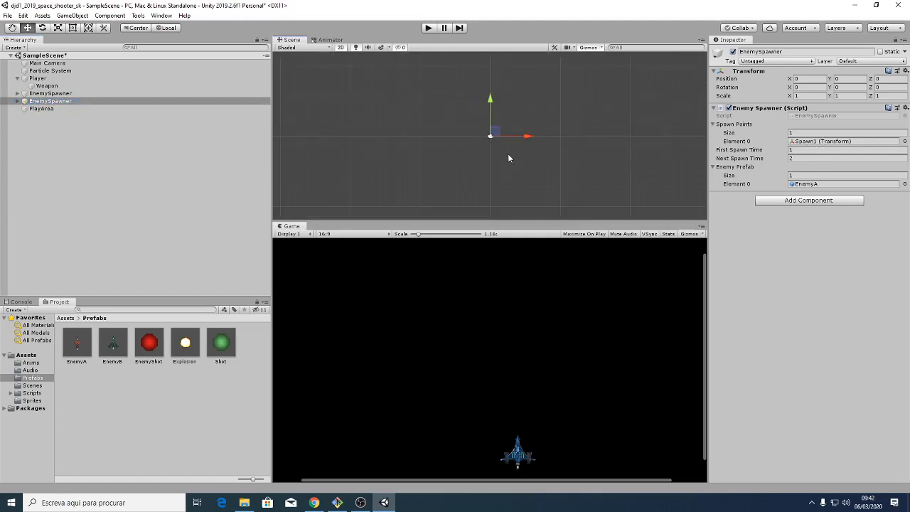
scroll(508, 146, down, 5)
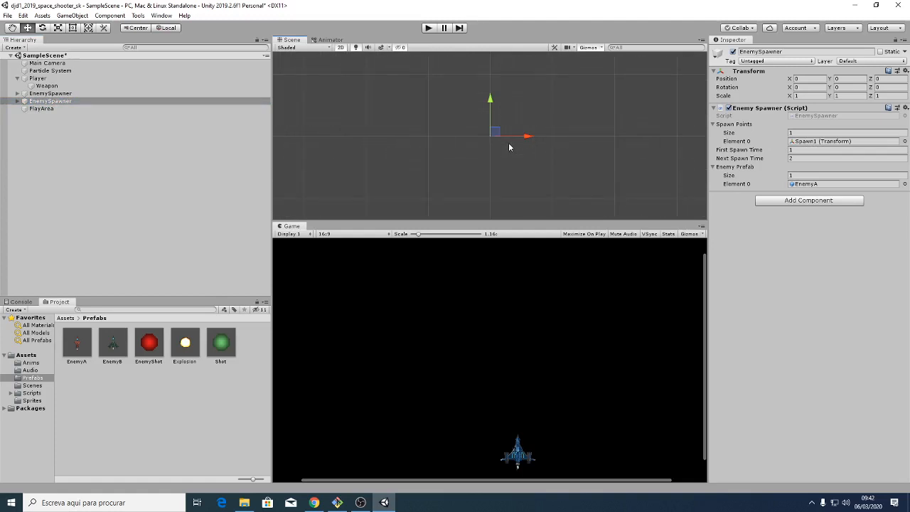
scroll(510, 143, down, 1)
middle_drag(535, 122, 513, 149)
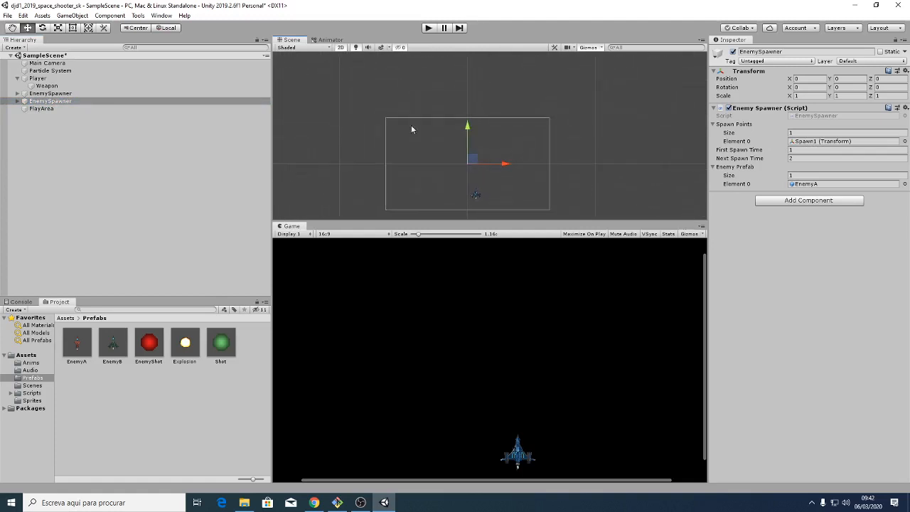
click(17, 101)
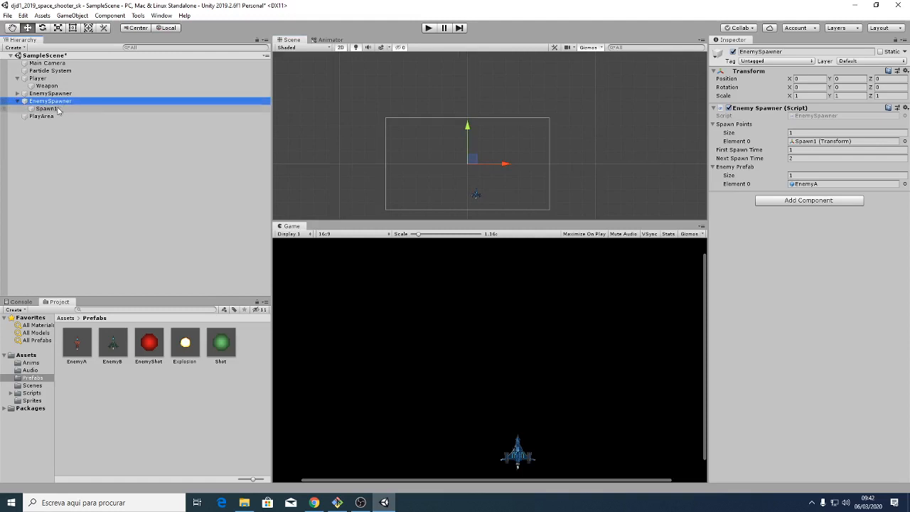
click(47, 108)
mouse_move(412, 121)
mouse_down()
mouse_move(519, 112)
mouse_move(461, 138)
mouse_move(364, 118)
mouse_move(408, 129)
mouse_up()
key(e)
key(r)
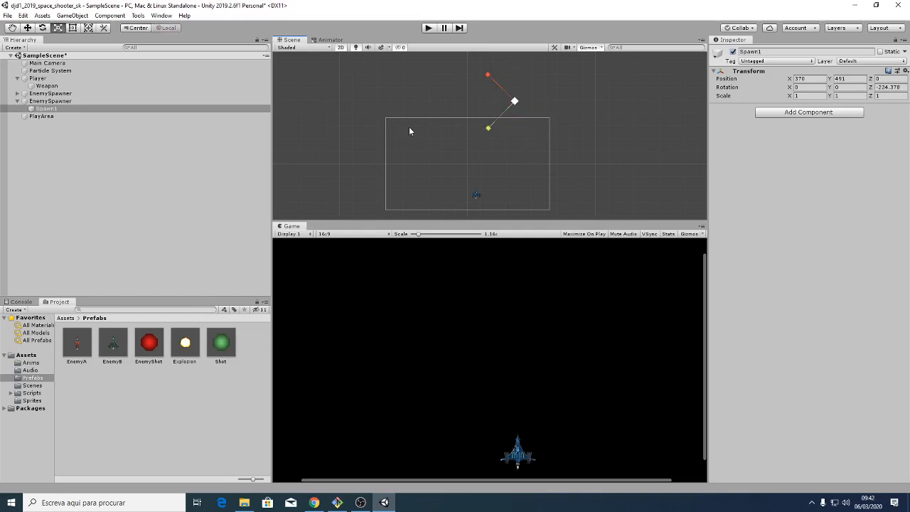
key(t)
key(y)
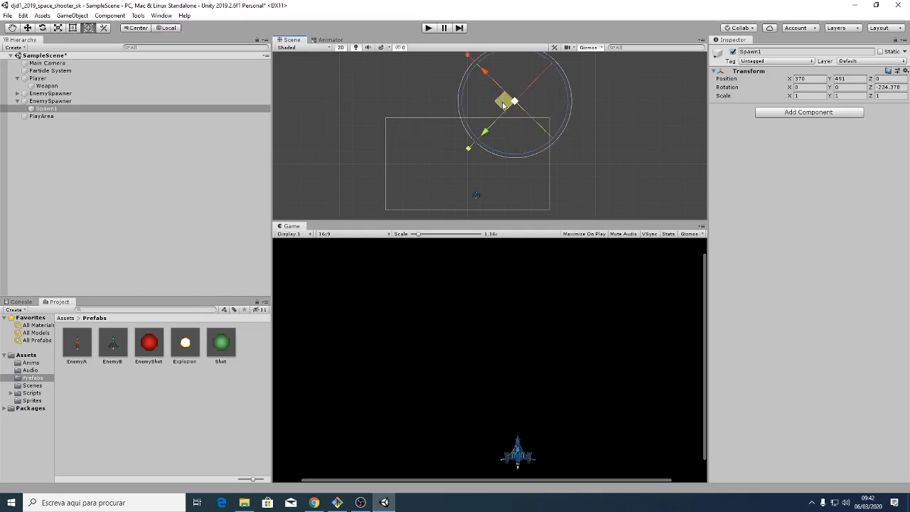
drag(502, 104, 513, 111)
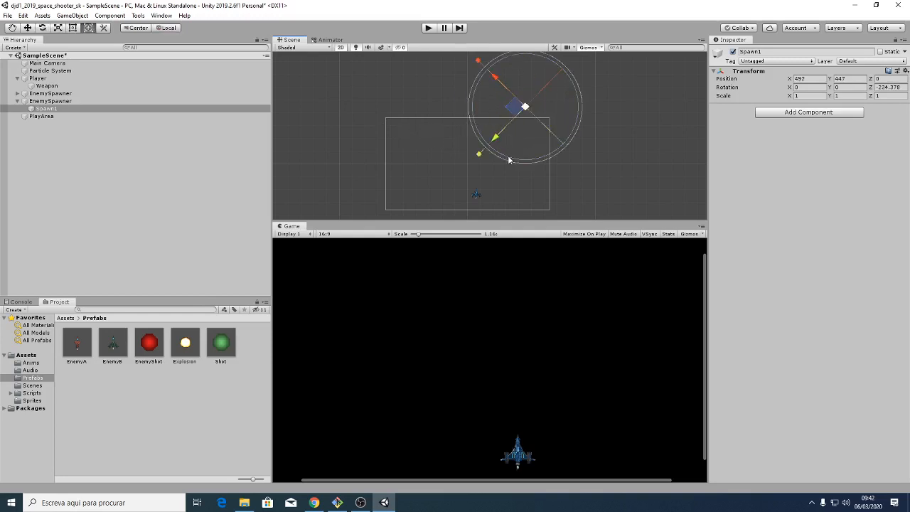
Assign the EnemyB prefab as Element 0 of the second EnemySpawner's Enemy Prefab list
click(50, 101)
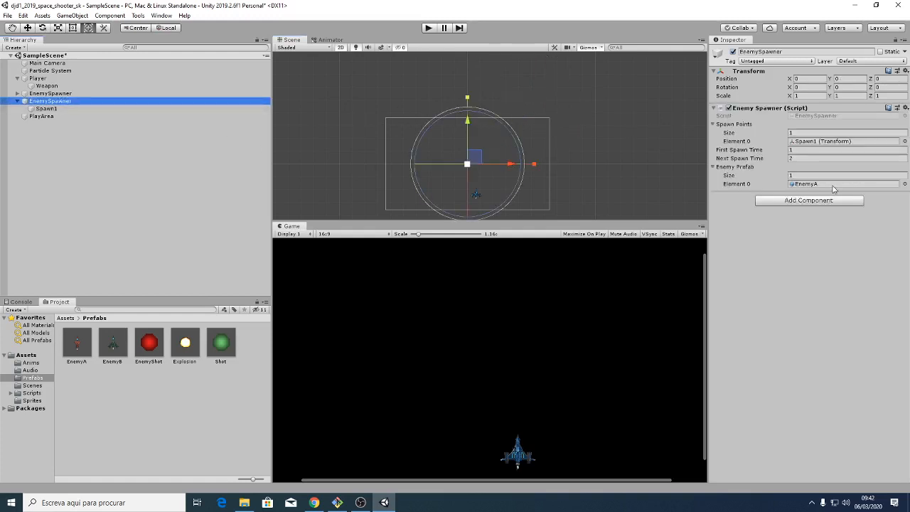
drag(113, 347, 826, 185)
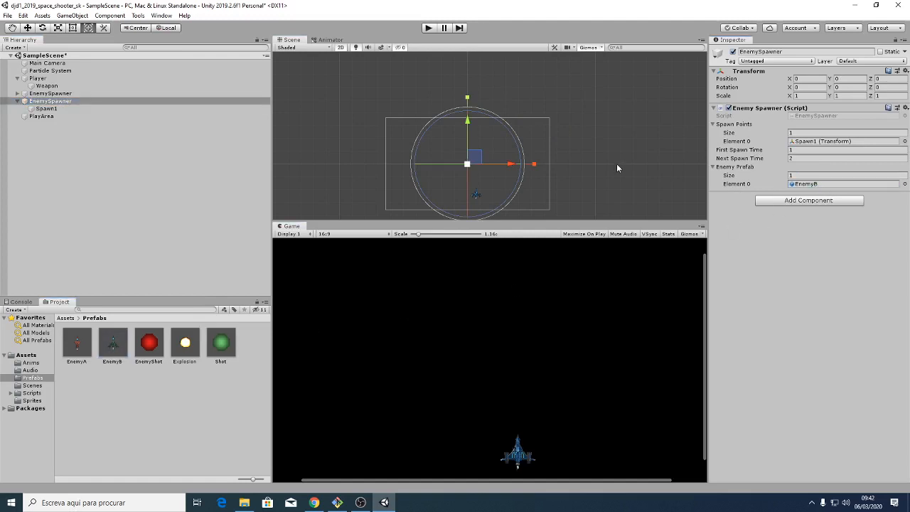
Play-test the scene, flying the player ship around to check both enemy types and EnemyB's aimed shots, and stop the game
click(428, 28)
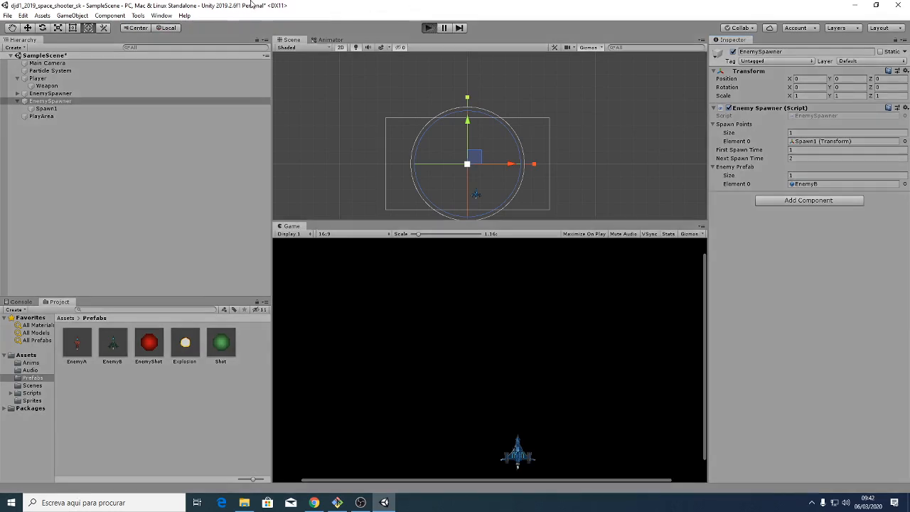
key(Left)
key(Right)
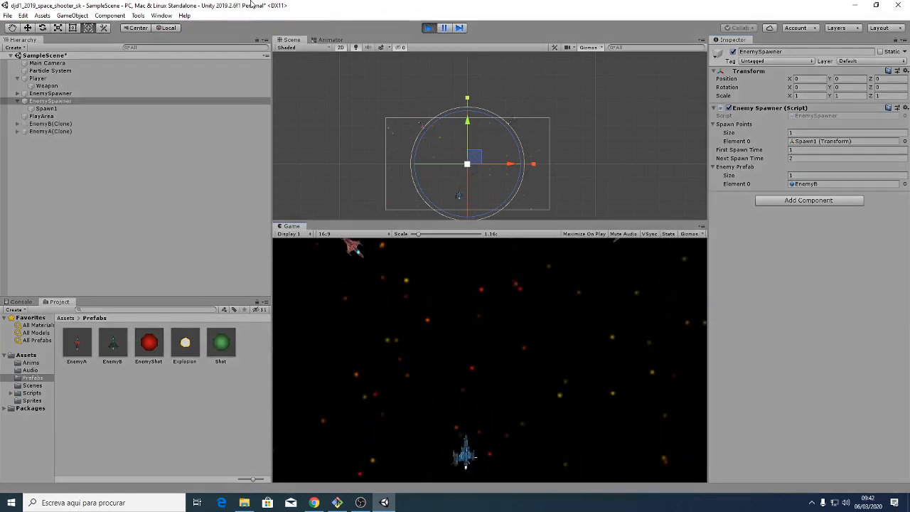
key(Left)
key(Left)
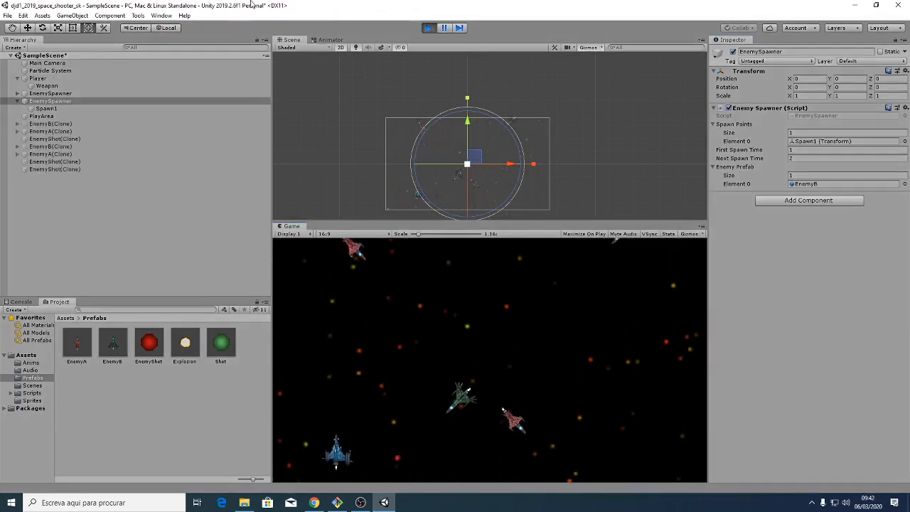
key(Up)
key(Up)
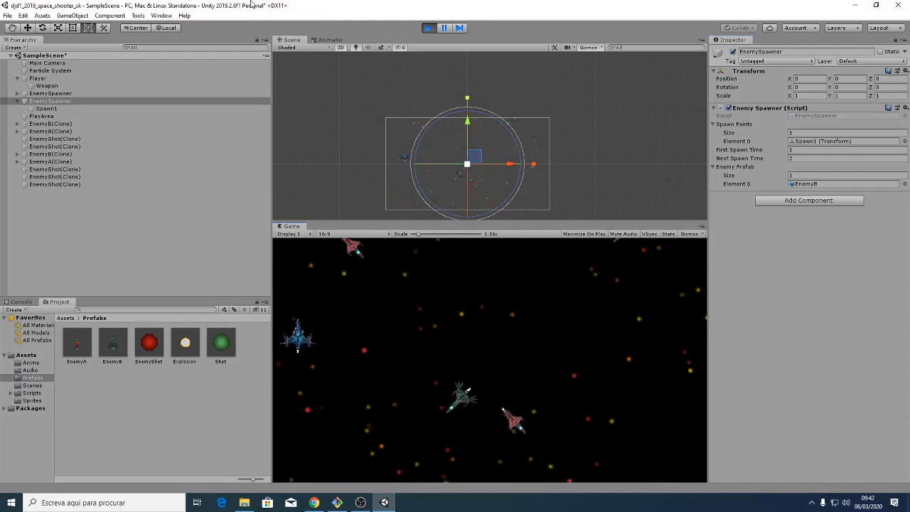
key(Right)
key(Down)
key(Down)
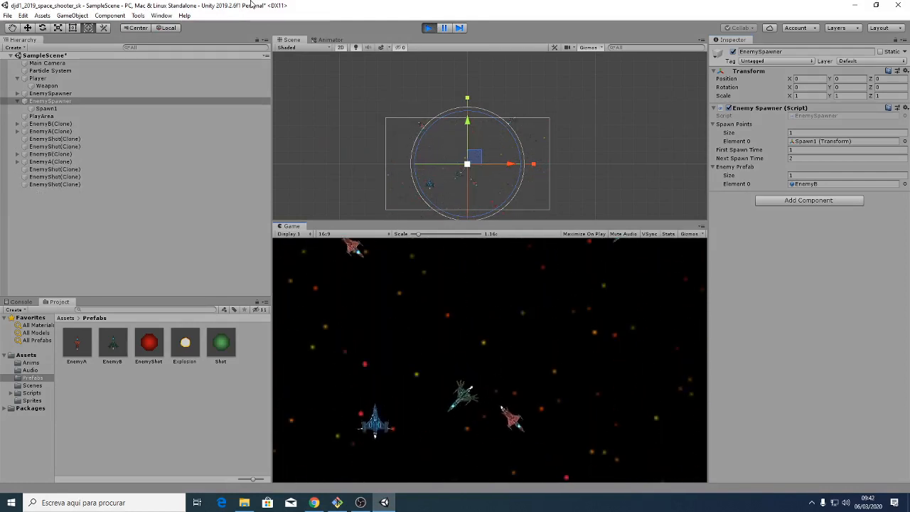
key(Up)
key(Right)
key(Down)
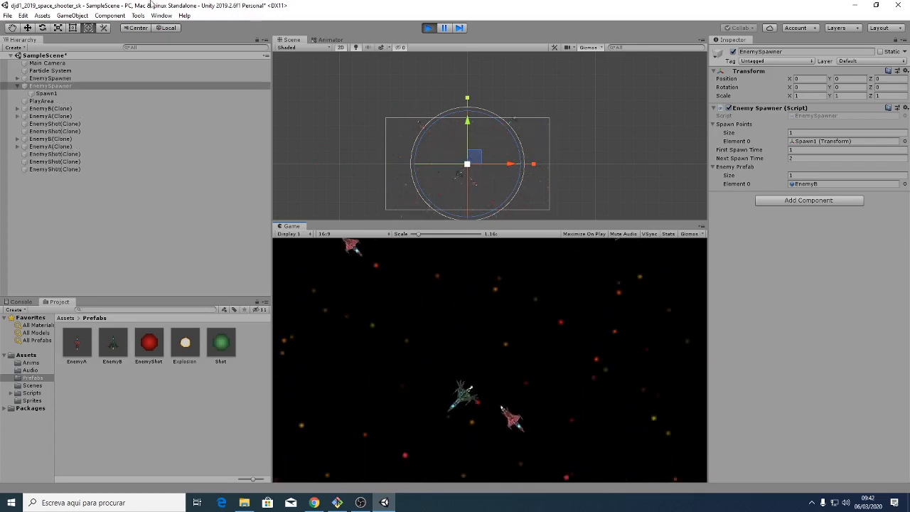
click(429, 29)
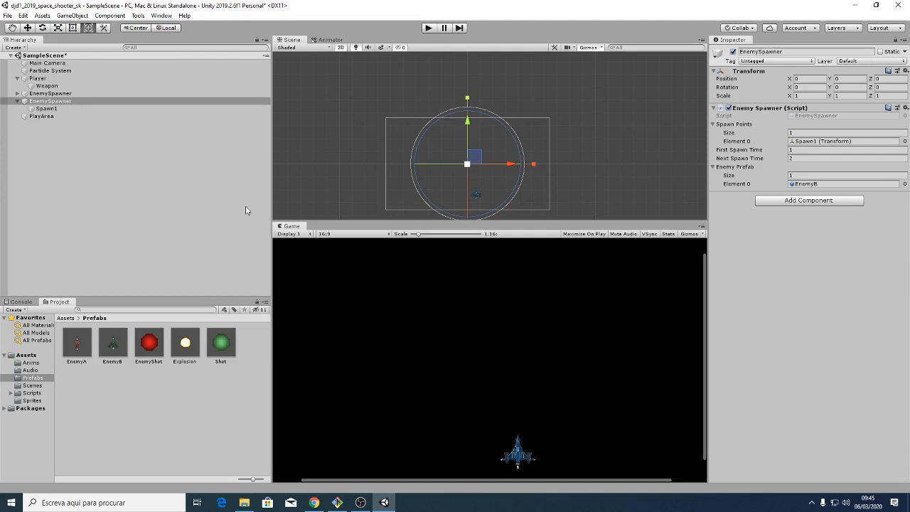
Show the clips in the project's Audio folder, and search Google in Chrome for "bxfr"
click(30, 369)
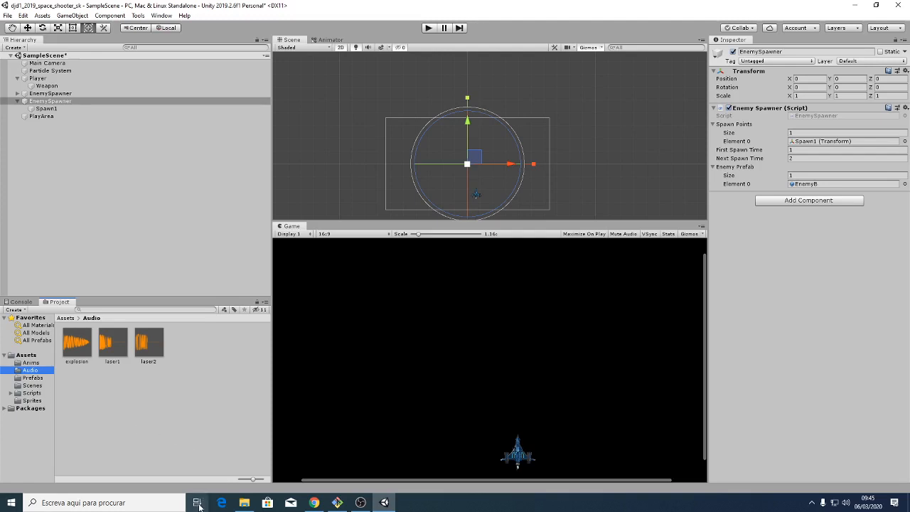
click(314, 503)
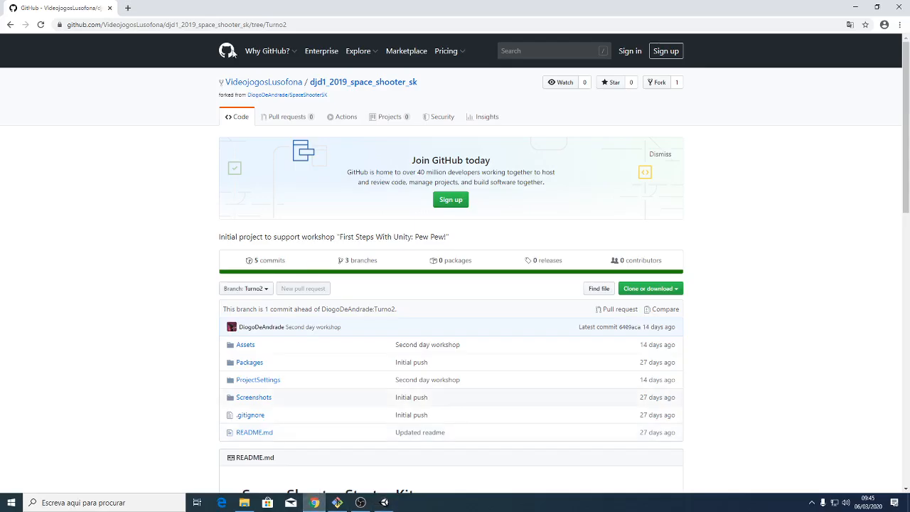
click(128, 8)
text(bxfr)
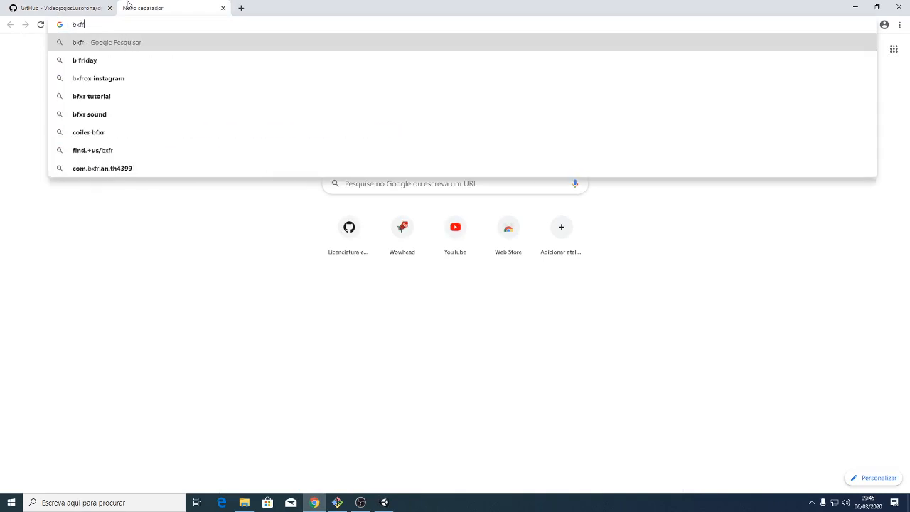
key(Return)
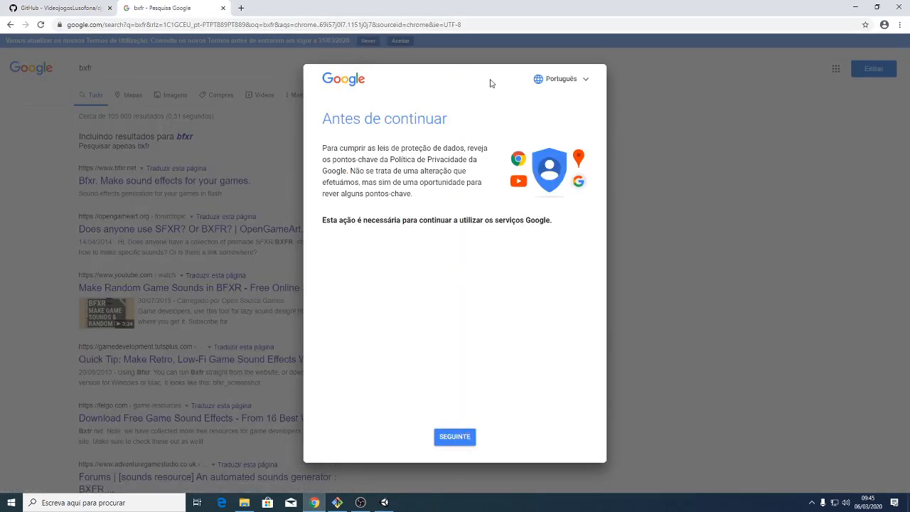
Dismiss Google's privacy notice and open the Bfxr sound effects site, bfxr.net, to read its Flash Player requirement
click(465, 437)
click(455, 437)
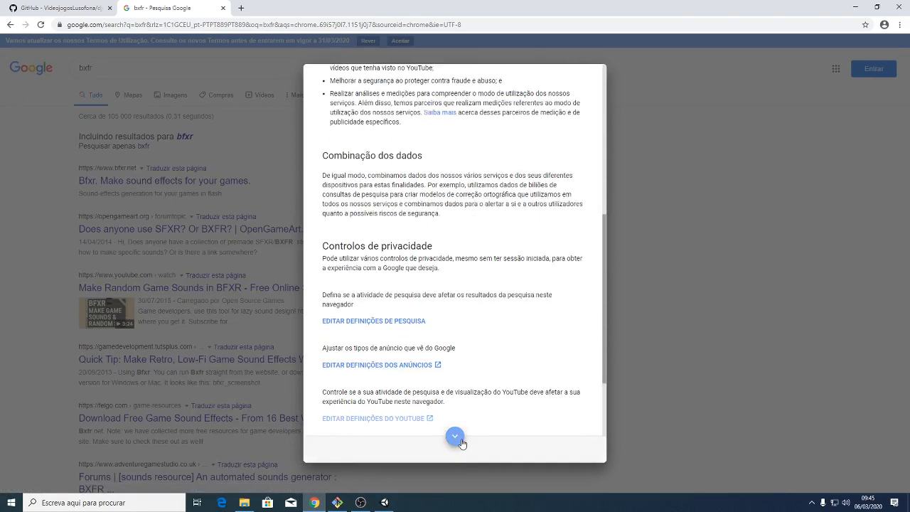
click(562, 449)
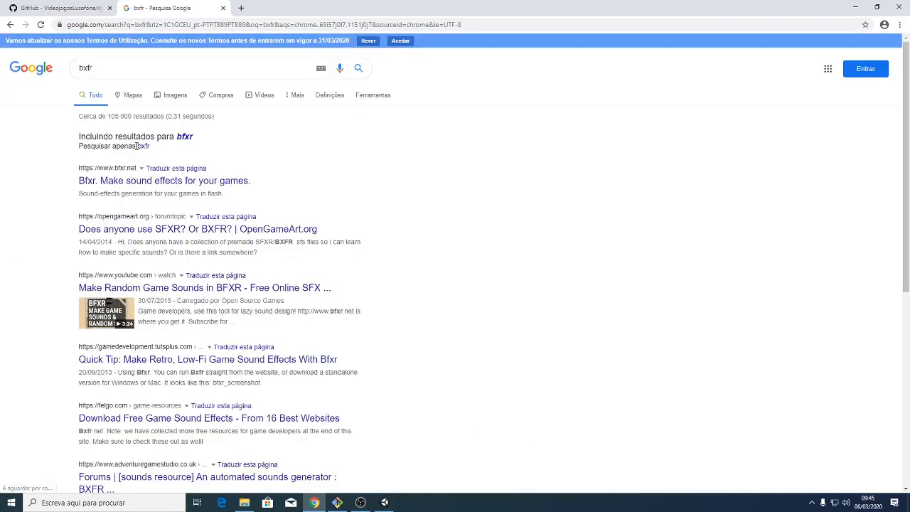
click(139, 183)
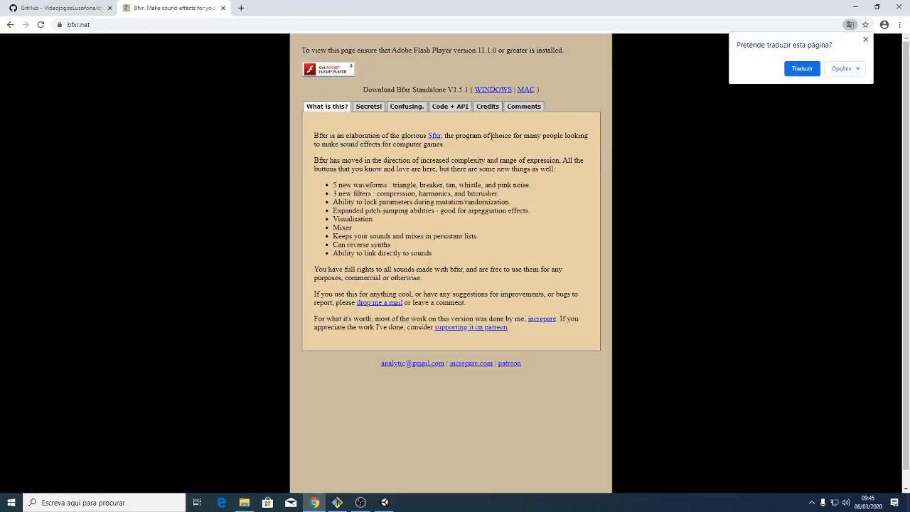
drag(350, 52, 547, 52)
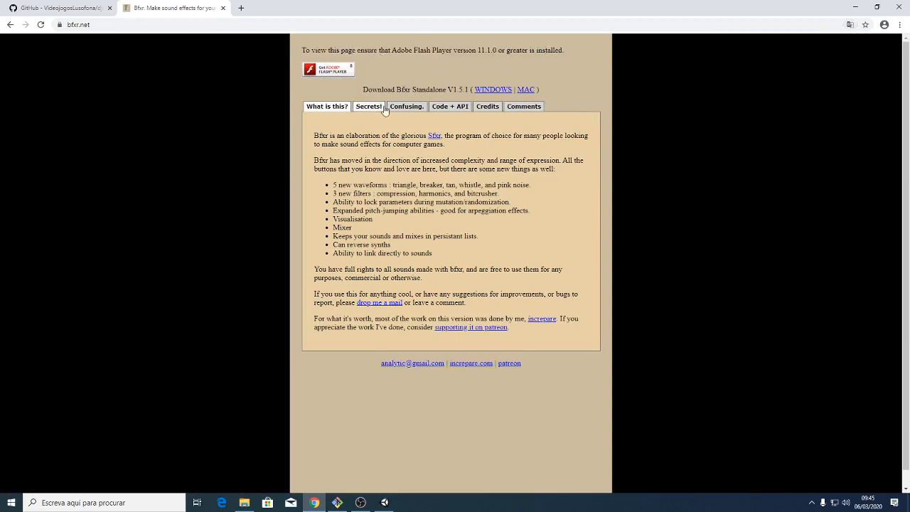
Download Bfxr Standalone for Windows, and start moving the Bfxr folder out of Bfxr_WIN.zip into the working folder on the desktop
click(502, 90)
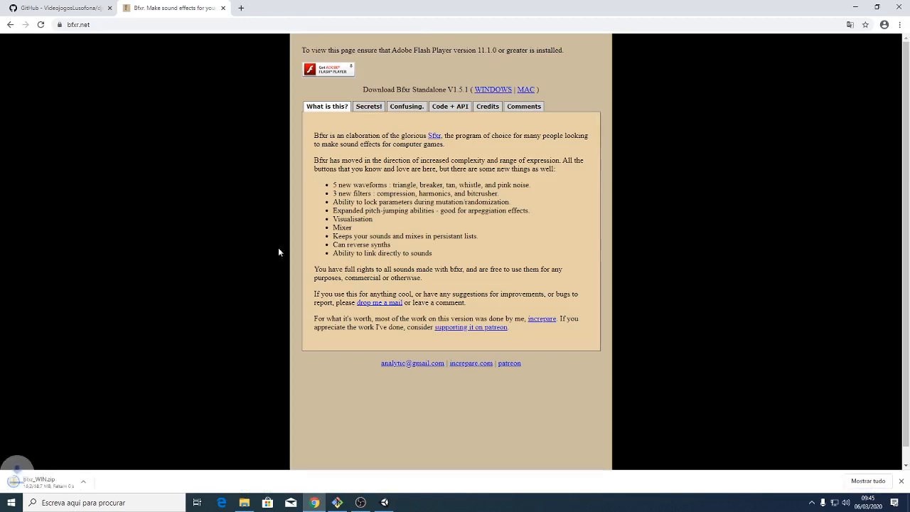
click(76, 487)
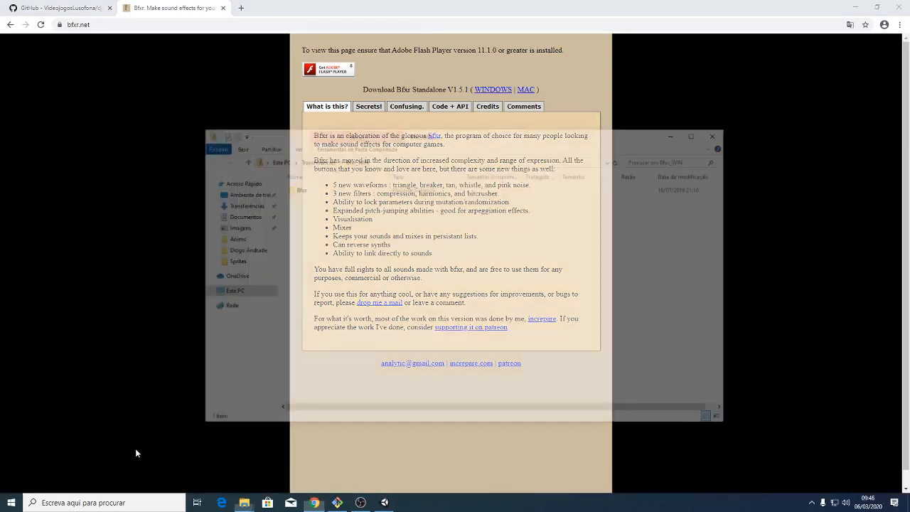
mouse_move(244, 503)
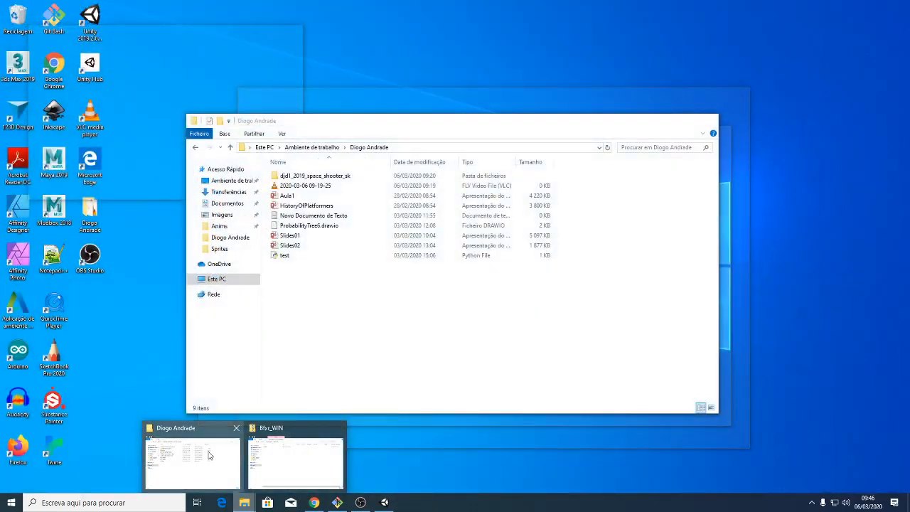
click(192, 461)
key(alt+Tab)
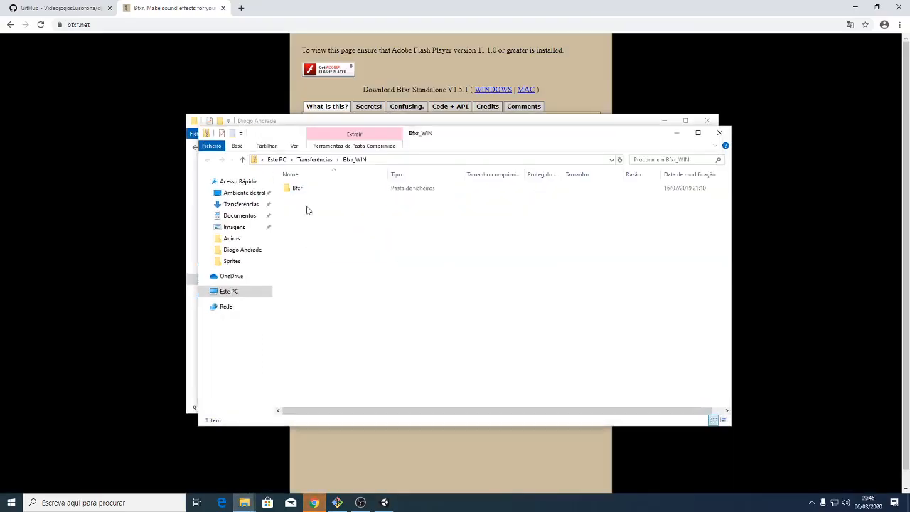
drag(299, 189, 317, 309)
key(alt+Tab)
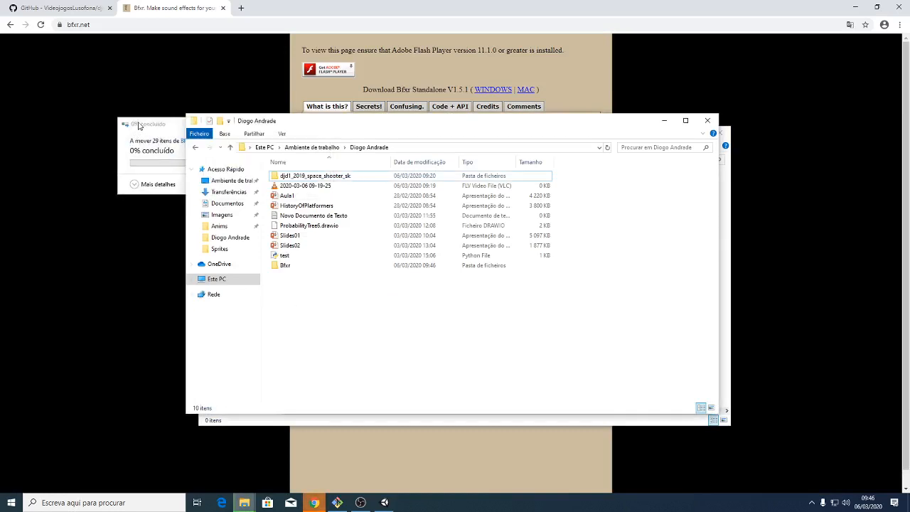
Show the detailed progress of the Bfxr folder transfer and cancel the transfer
click(158, 125)
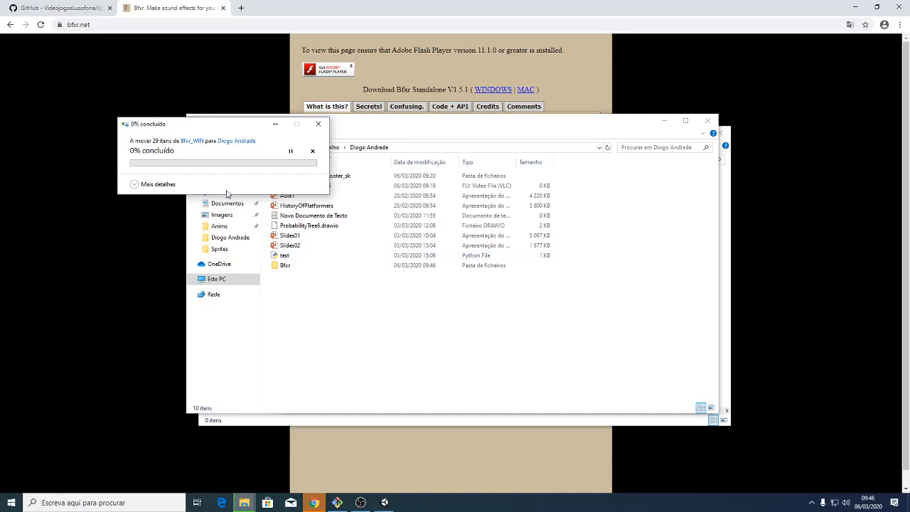
drag(247, 127, 196, 101)
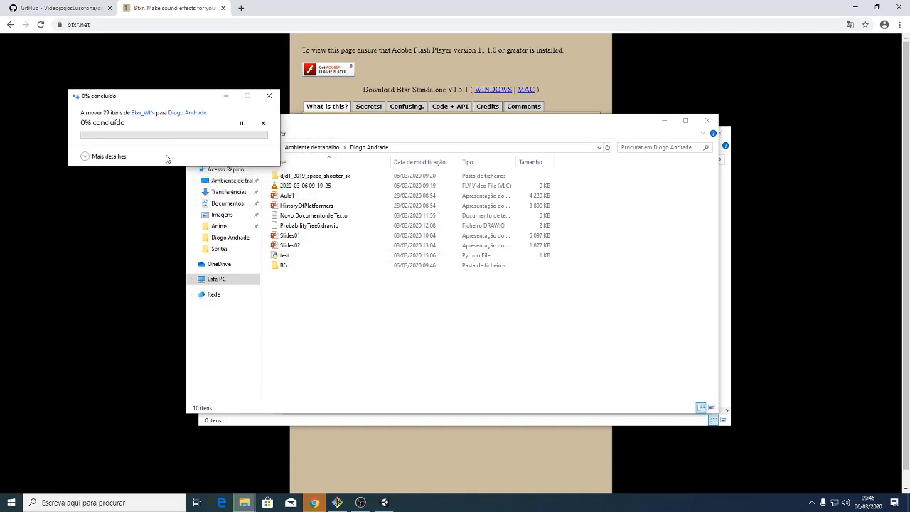
click(86, 170)
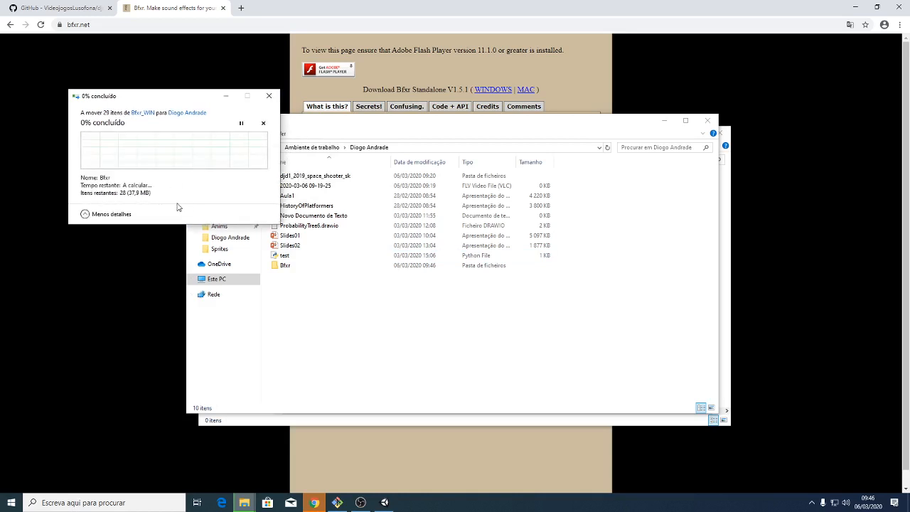
click(263, 123)
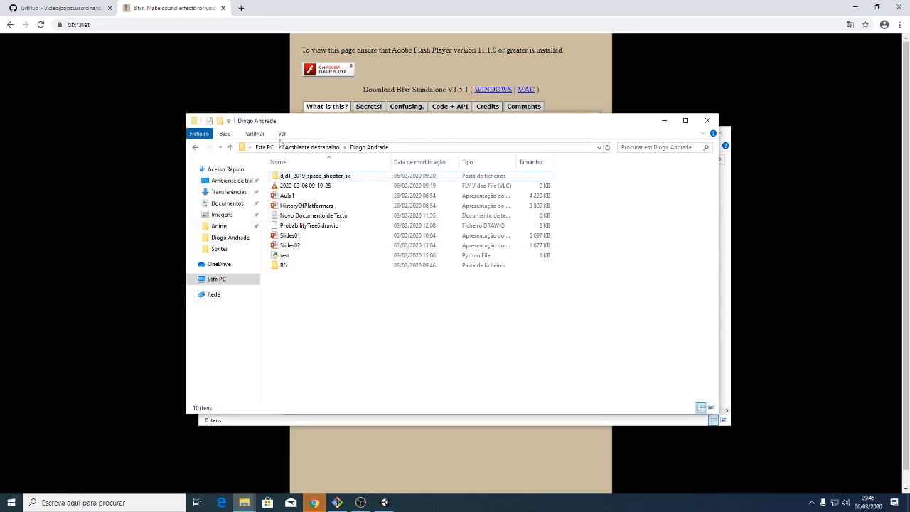
Extract all items from the archive's Bfxr folder into the Bfxr folder in the desktop working folder, and close the archive window
double_click(285, 264)
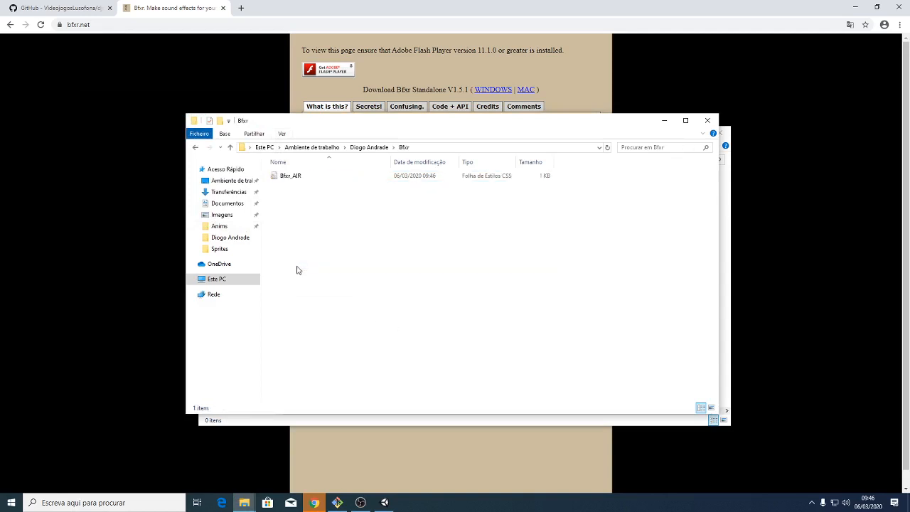
key(alt+Left)
key(alt+Tab)
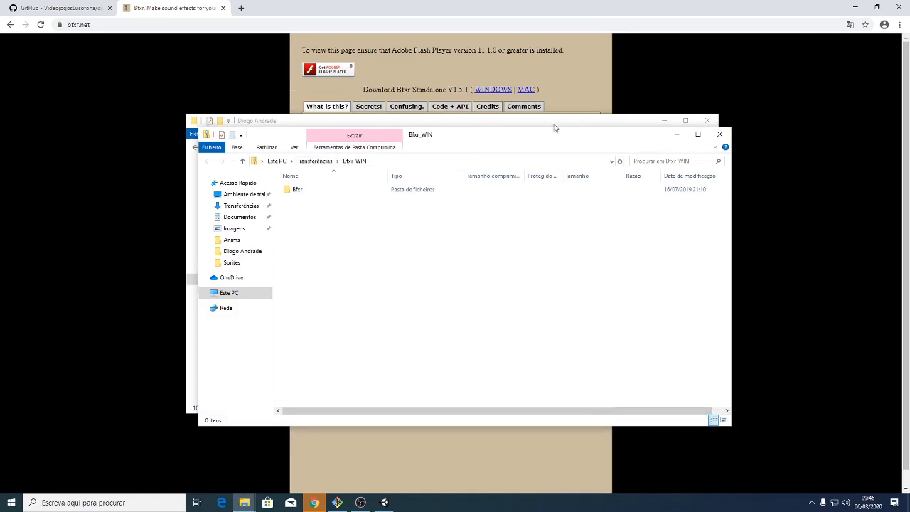
drag(500, 128, 715, 150)
double_click(520, 210)
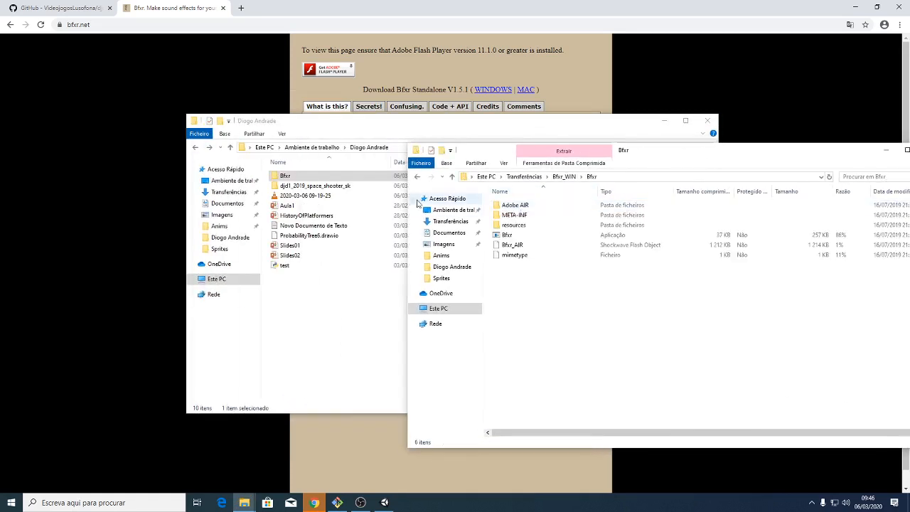
double_click(319, 177)
click(722, 311)
drag(621, 319, 352, 253)
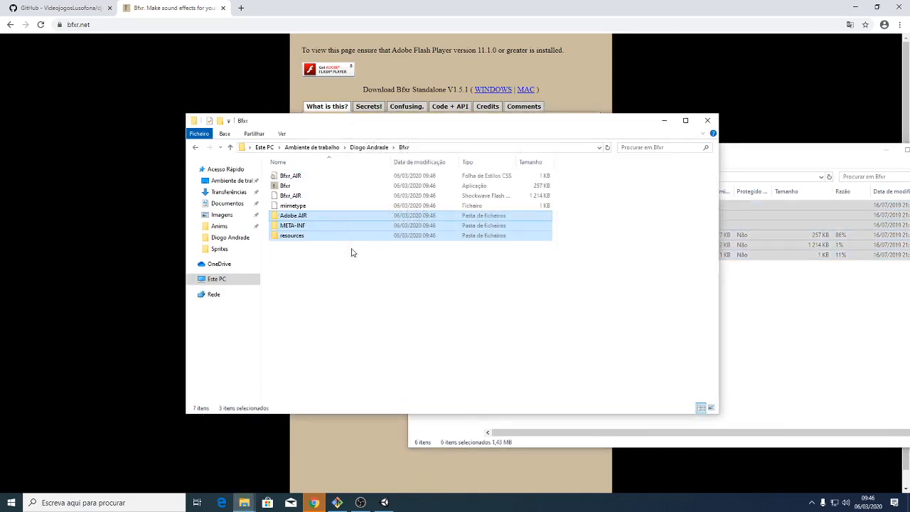
click(380, 273)
click(792, 311)
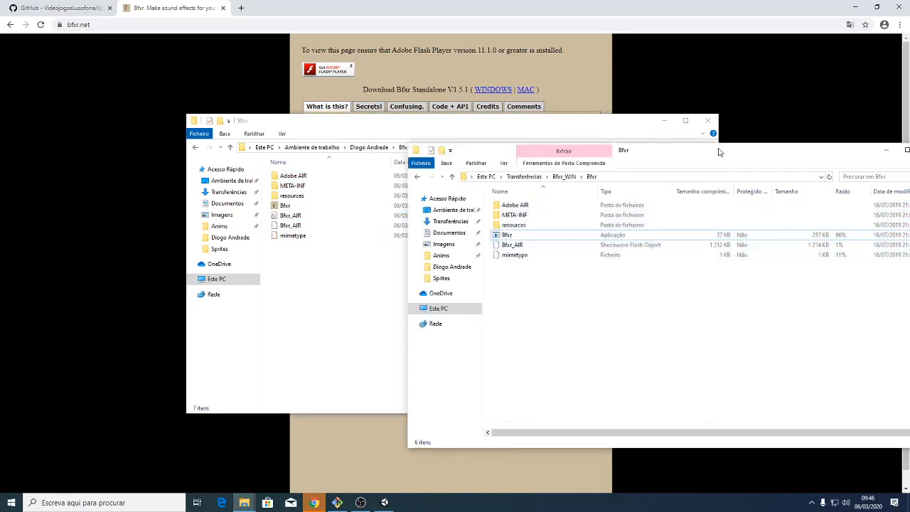
drag(717, 149, 610, 149)
click(821, 151)
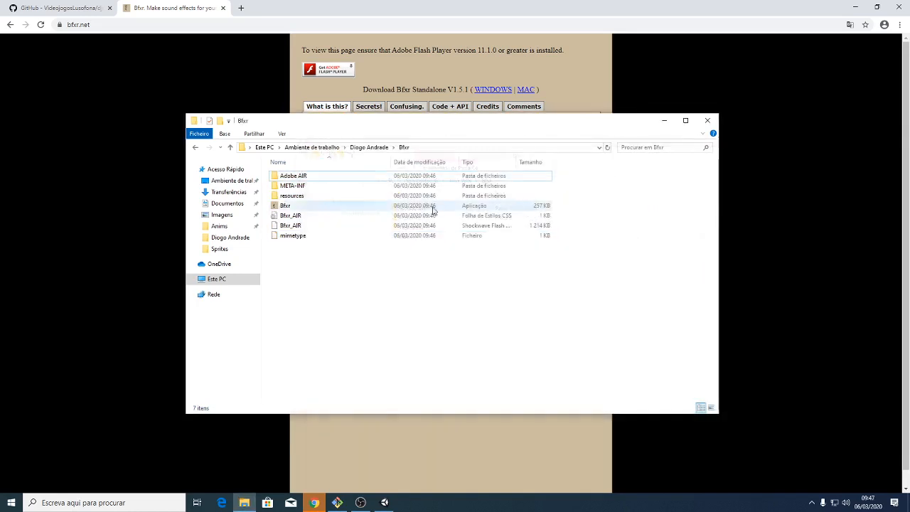
Launch the extracted Bfxr application with the system volume at 100, and reposition and enlarge its window
double_click(308, 204)
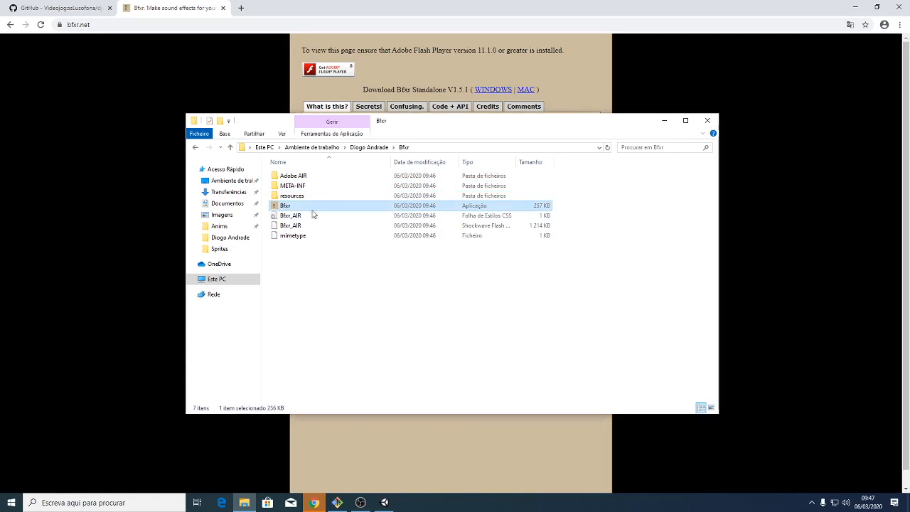
click(848, 504)
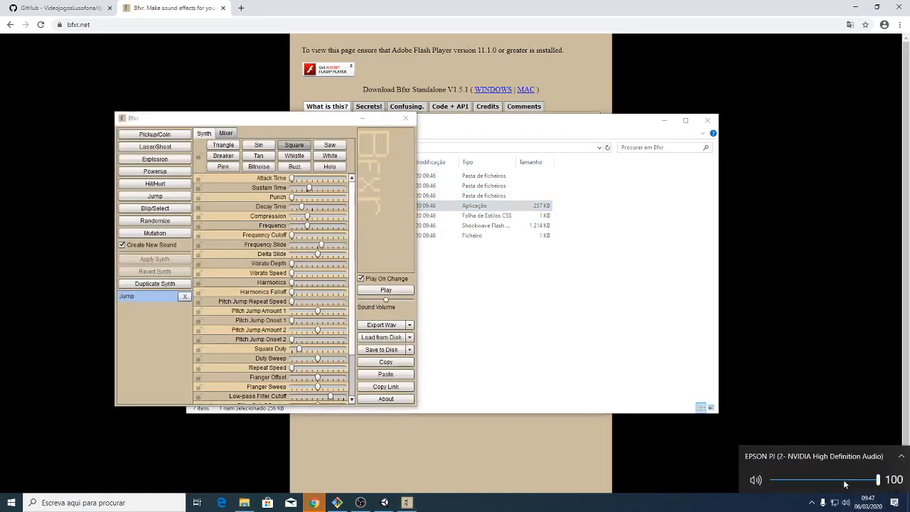
drag(844, 481, 882, 482)
drag(279, 120, 303, 61)
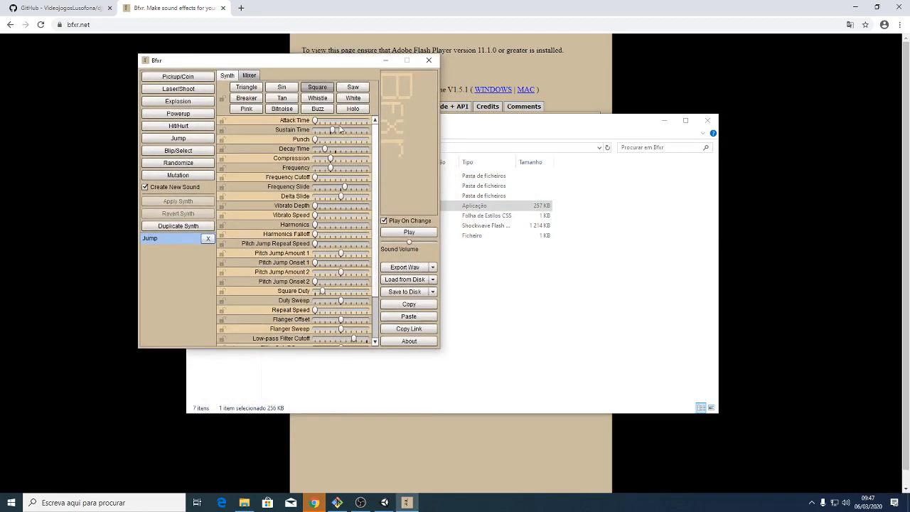
drag(469, 356, 537, 367)
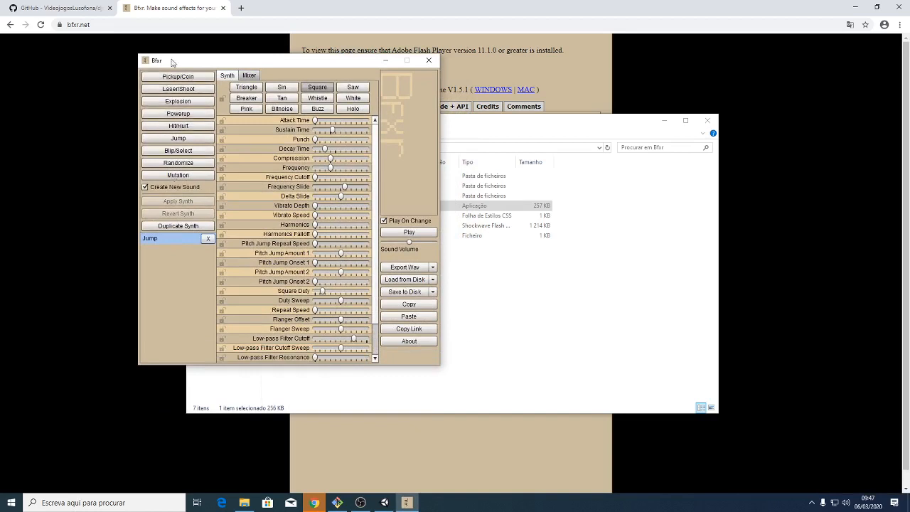
Generate three more Jump sounds in Bfxr, lower the sound volume well below half, and replay the last sound
click(177, 139)
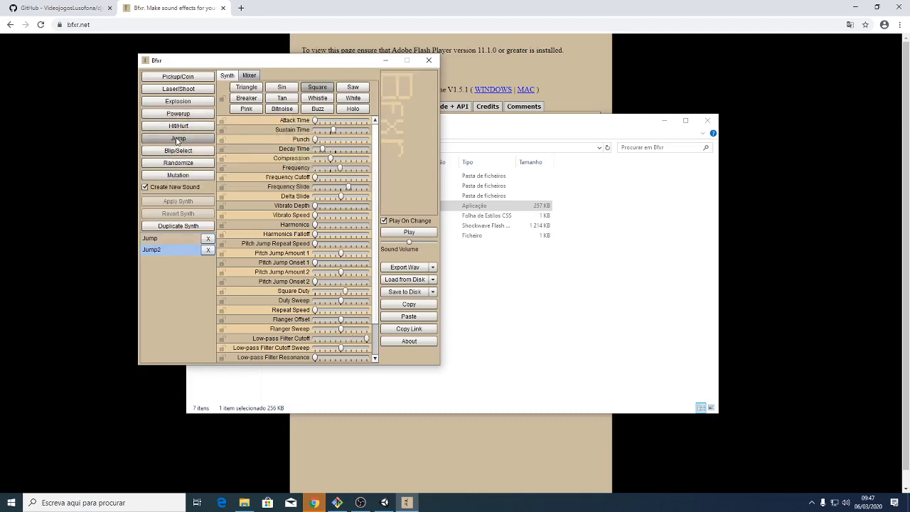
drag(400, 248, 389, 242)
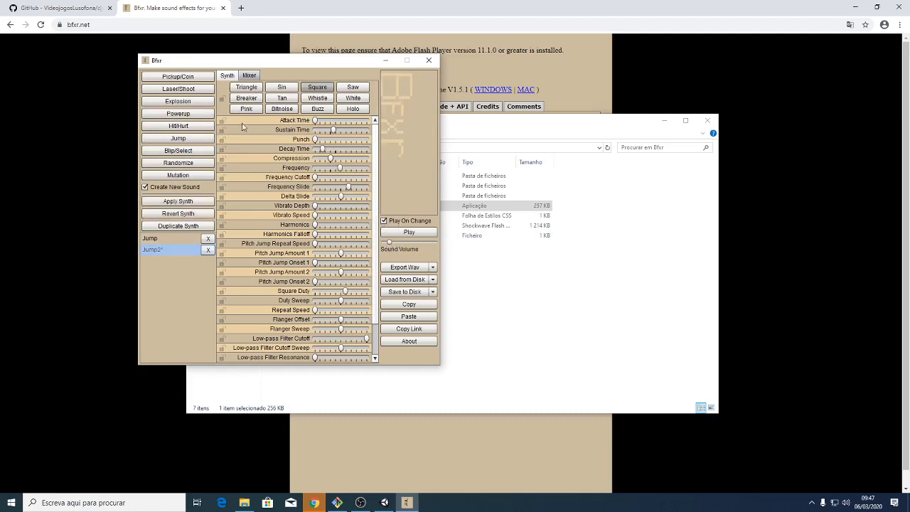
click(178, 138)
click(181, 140)
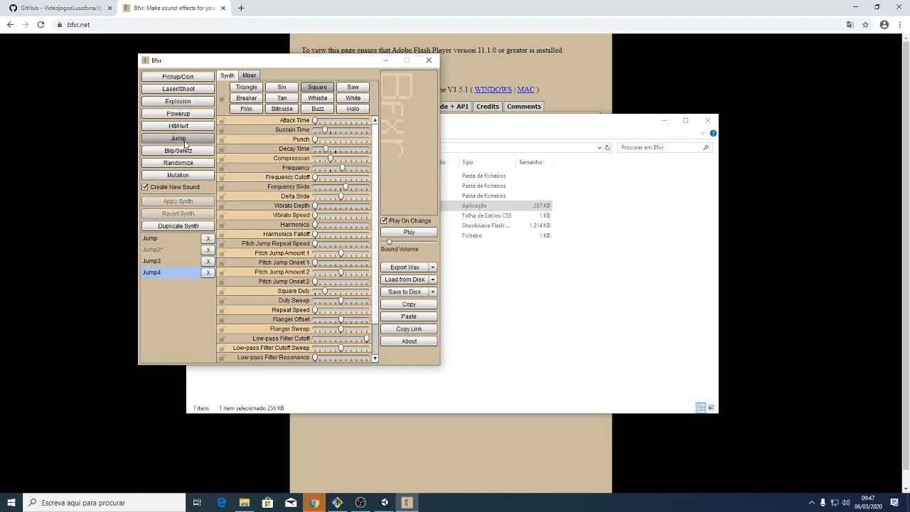
click(418, 233)
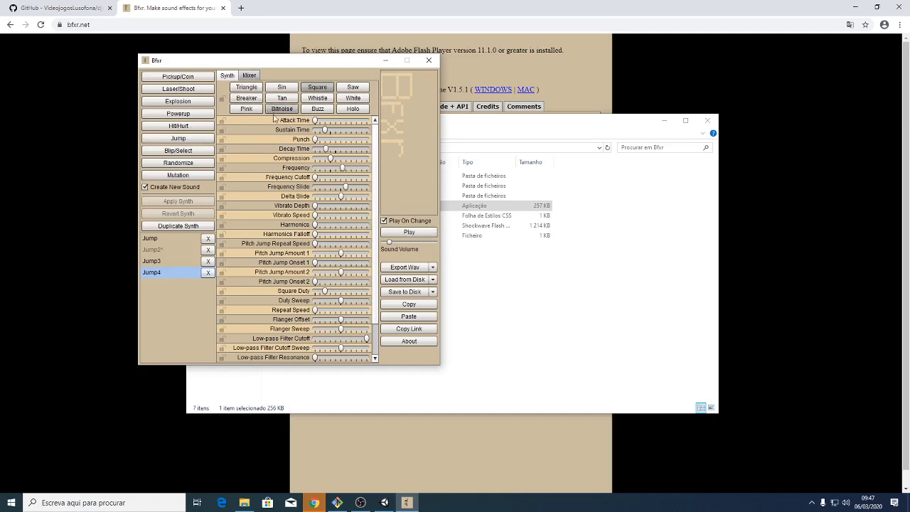
Look over the synth parameters of Jump4, try a longer Attack Time of about a third, and bring it back near zero
scroll(327, 293, down, 2)
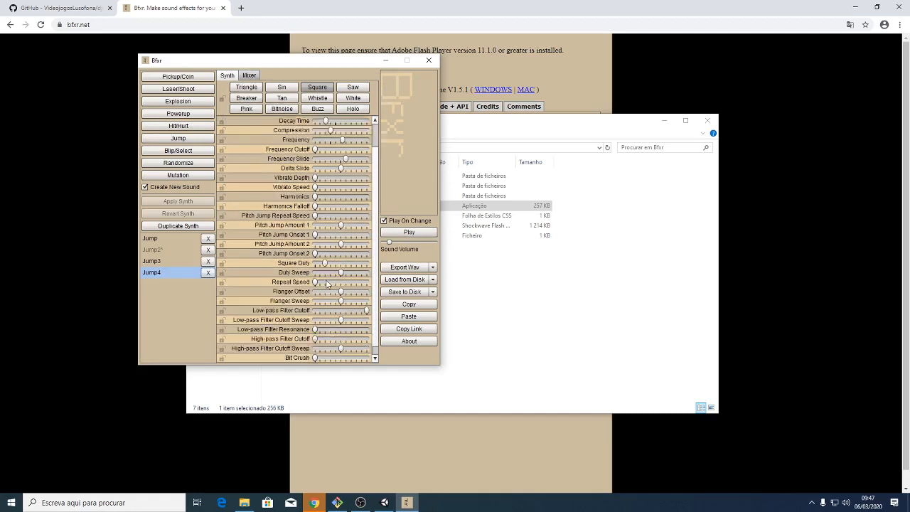
scroll(327, 281, up, 2)
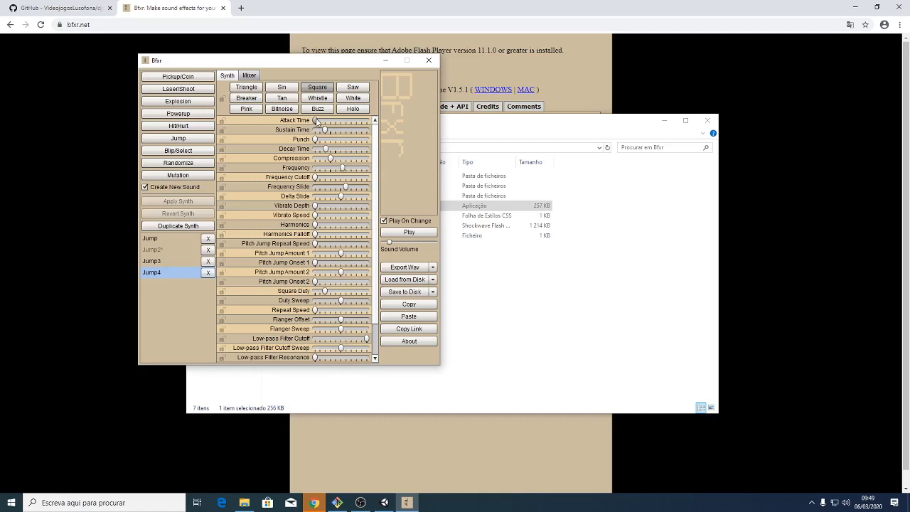
click(318, 122)
drag(318, 122, 333, 125)
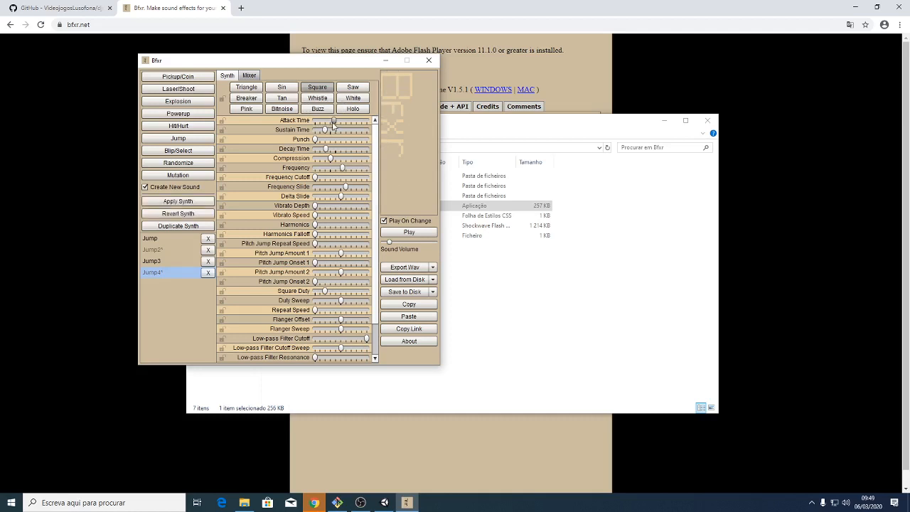
click(316, 122)
drag(316, 122, 318, 123)
click(318, 122)
Try a much longer Sustain Time on Jump4, restore the short sustain, and raise the Attack Time slightly
drag(326, 131, 358, 129)
scroll(315, 281, down, 2)
scroll(317, 275, up, 2)
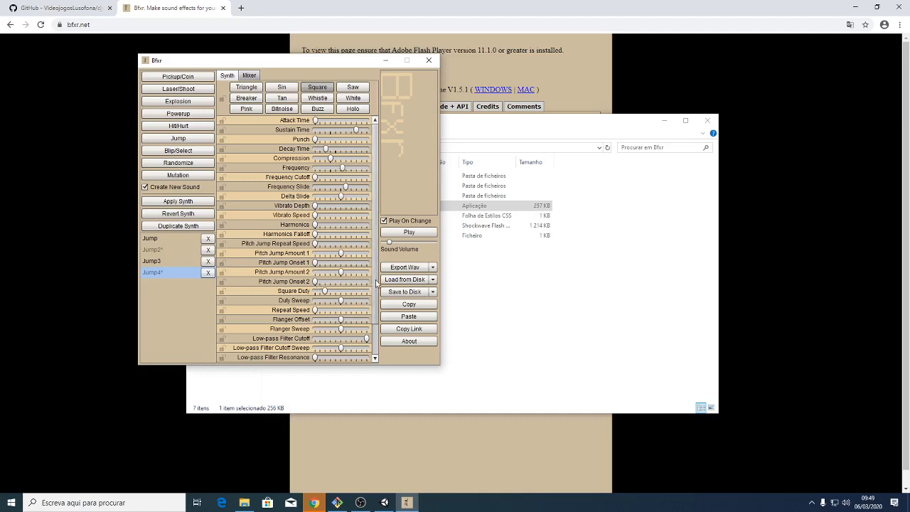
scroll(367, 301, down, 2)
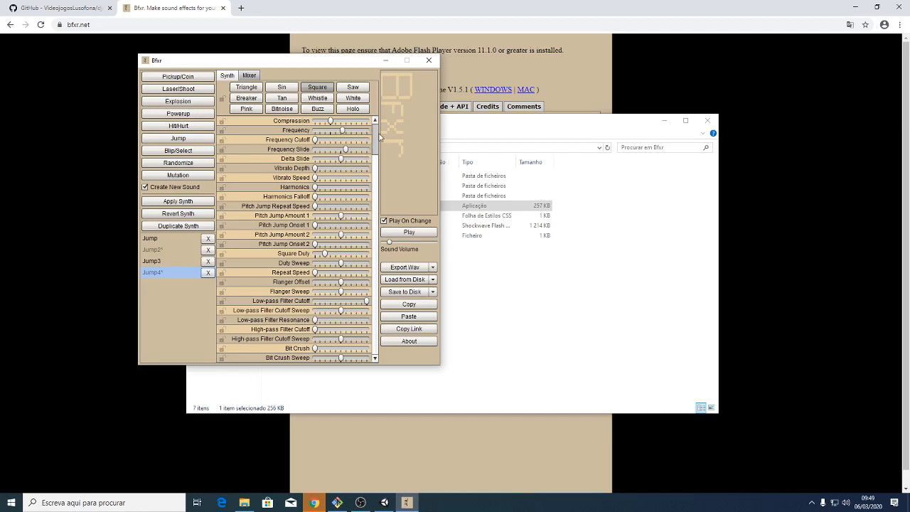
scroll(377, 139, up, 2)
drag(356, 130, 326, 135)
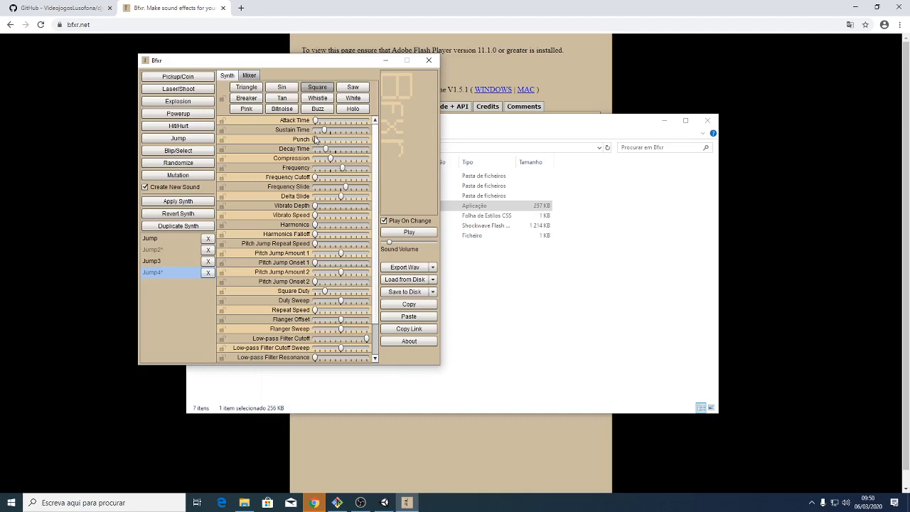
mouse_move(316, 140)
mouse_down()
mouse_move(335, 141)
mouse_move(313, 141)
mouse_up()
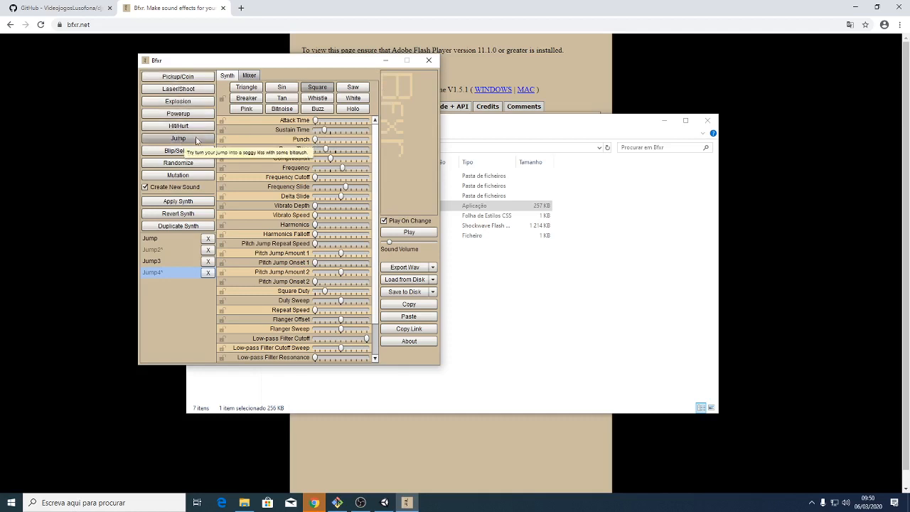
drag(316, 120, 317, 141)
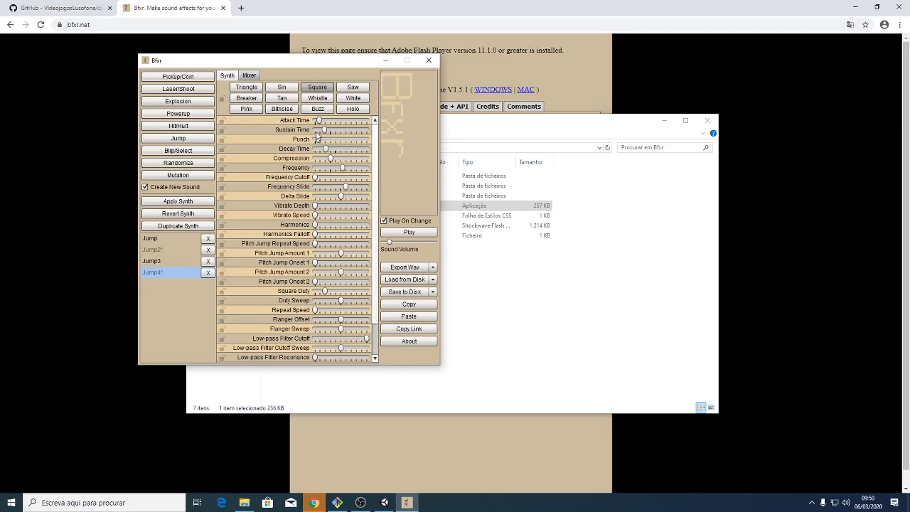
Generate five Explosion sounds from the Explosion preset
click(178, 101)
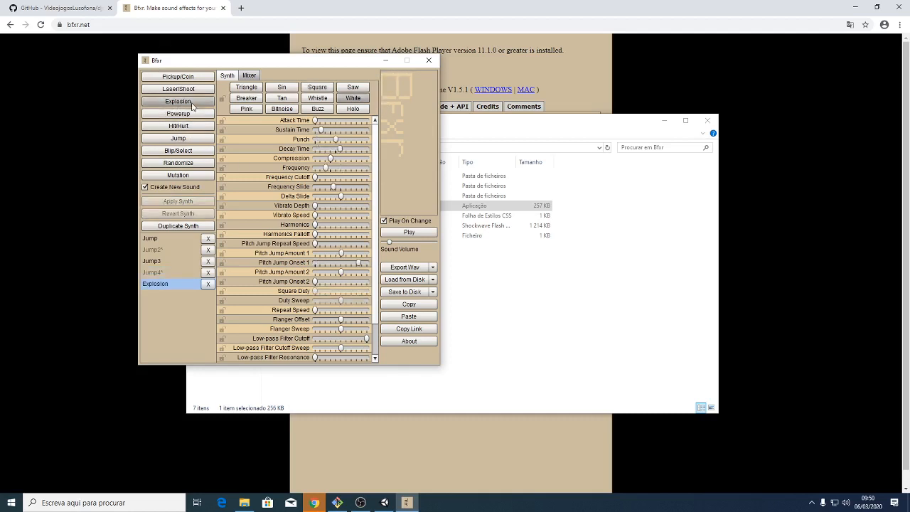
click(190, 104)
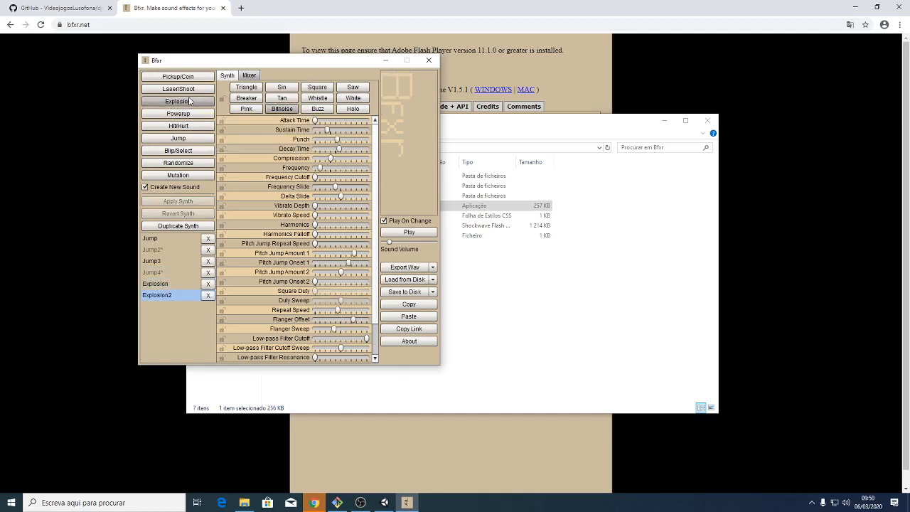
click(189, 104)
click(190, 101)
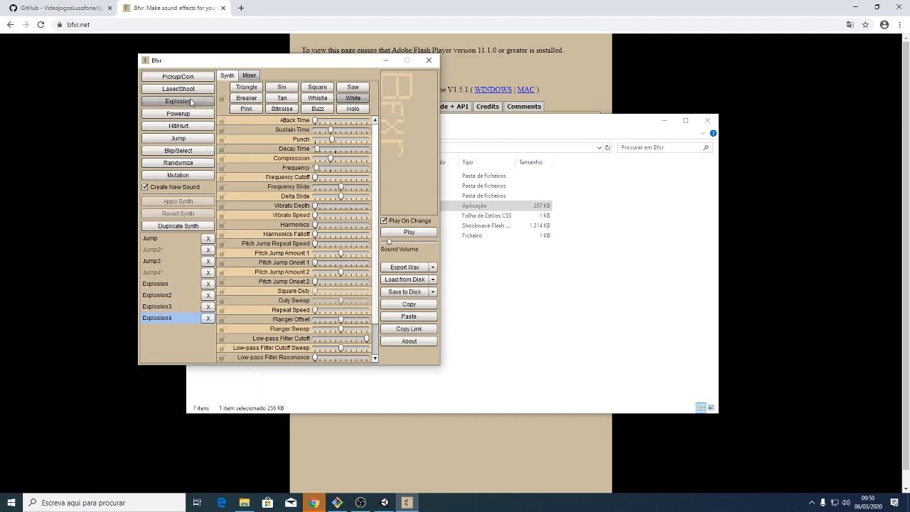
click(190, 103)
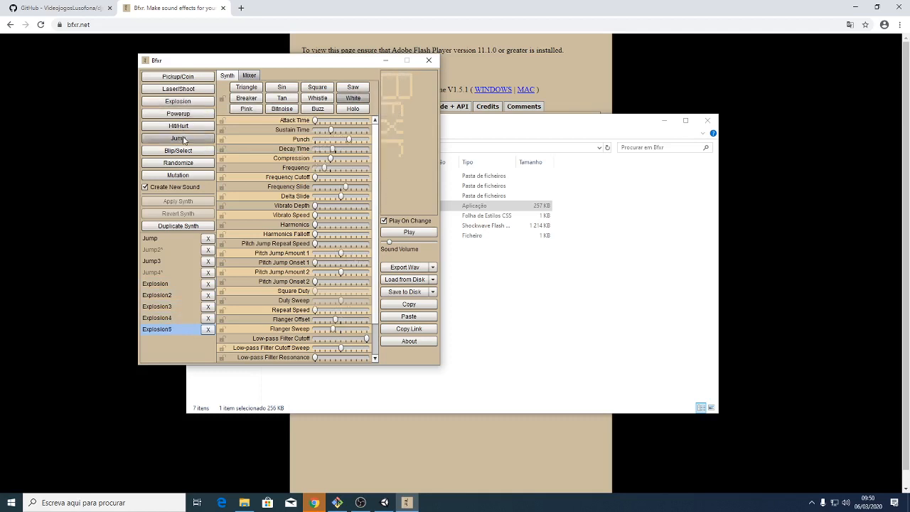
Generate another Jump sound, replay it, lower its Frequency to about a third, and play the result
click(183, 140)
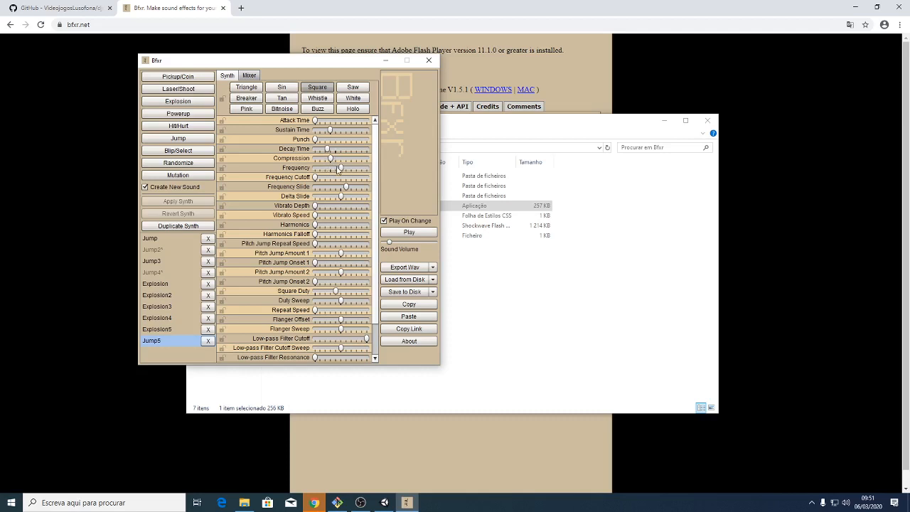
click(411, 233)
mouse_move(343, 171)
mouse_down()
mouse_move(321, 170)
mouse_move(356, 169)
mouse_move(340, 169)
mouse_up()
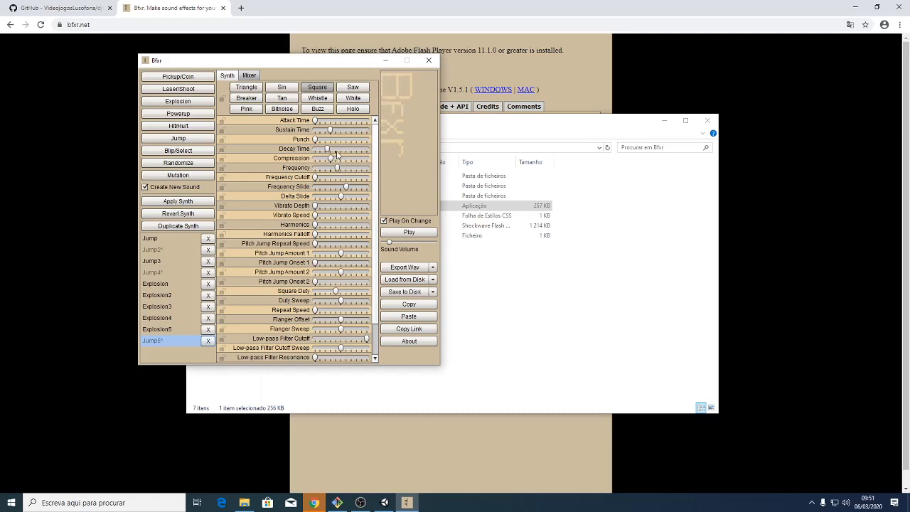
drag(339, 170, 333, 171)
click(426, 233)
Try a lower Frequency Slide on Jump5, return it to just above the middle, and fine-tune the Delta Slide near its centre
drag(347, 187, 334, 190)
drag(335, 187, 344, 187)
drag(343, 187, 346, 188)
click(346, 188)
click(341, 187)
mouse_move(343, 195)
mouse_down()
mouse_move(355, 199)
mouse_move(325, 199)
mouse_move(345, 200)
mouse_up()
click(344, 197)
Try adding Vibrato Depth and Vibrato Speed to Jump5, and bring both back to zero
drag(315, 206, 332, 215)
click(329, 216)
mouse_move(329, 216)
mouse_down()
mouse_move(315, 215)
mouse_move(340, 206)
mouse_move(315, 206)
mouse_move(330, 224)
mouse_move(315, 225)
mouse_up()
Try the Sin and Triangle waveforms on Jump5, choose Saw, and look over the remaining synth parameters
click(282, 87)
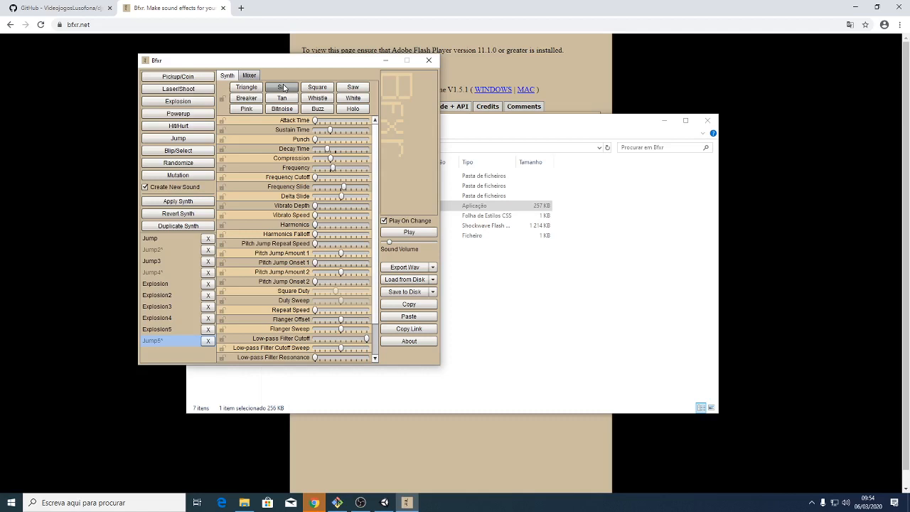
click(246, 88)
click(356, 88)
scroll(305, 174, down, 1)
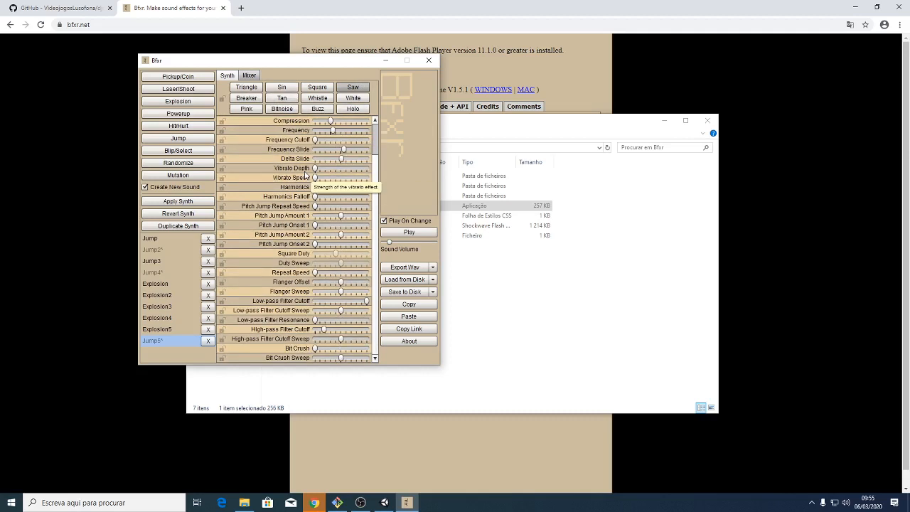
scroll(306, 175, up, 1)
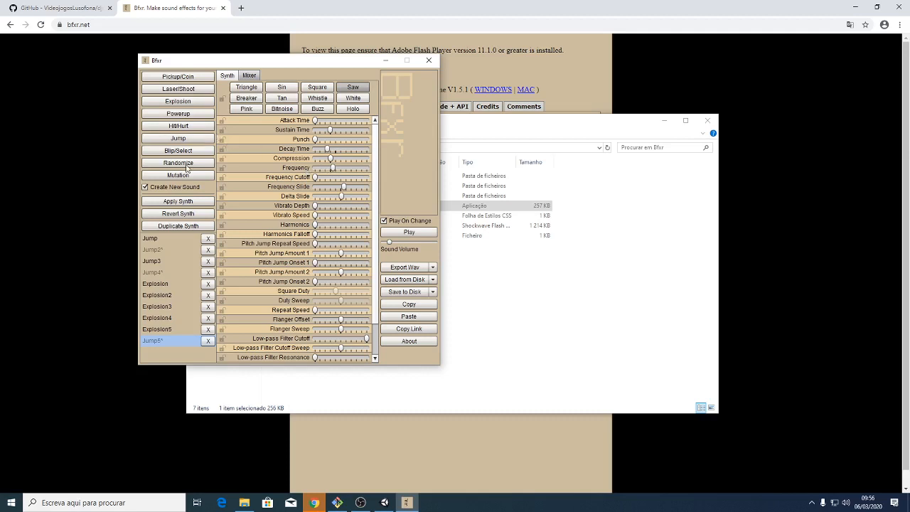
Generate one Powerup sound and three fully randomized sounds
click(188, 116)
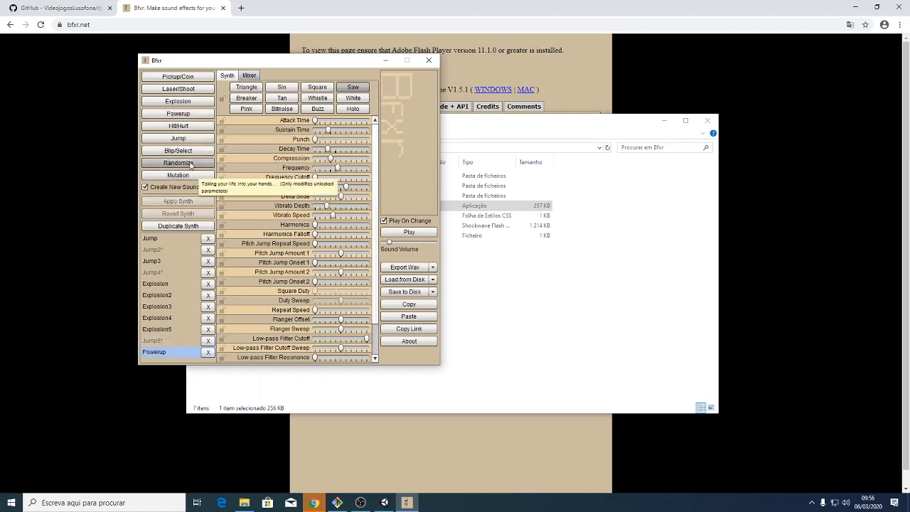
click(190, 164)
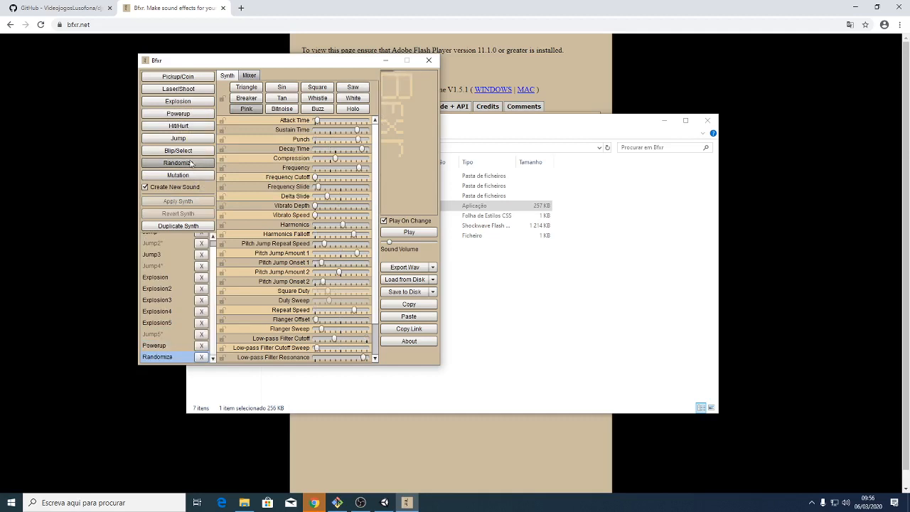
click(190, 163)
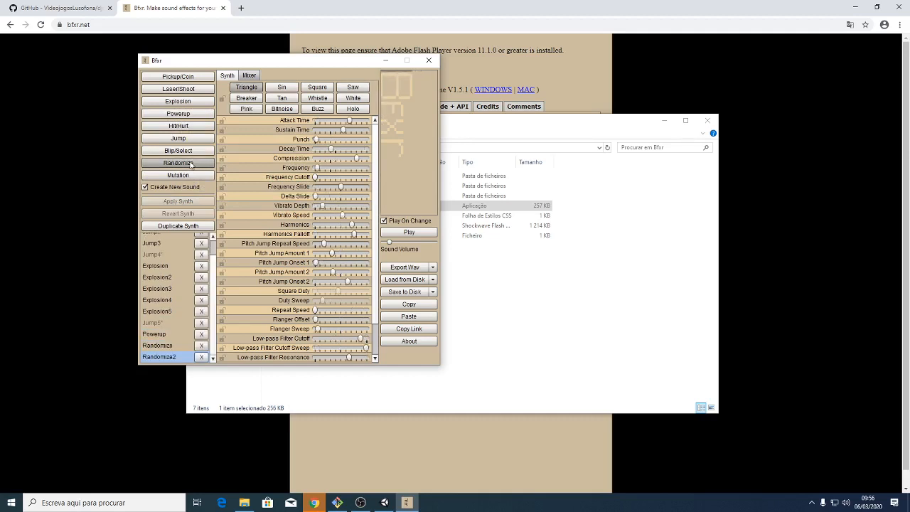
click(191, 163)
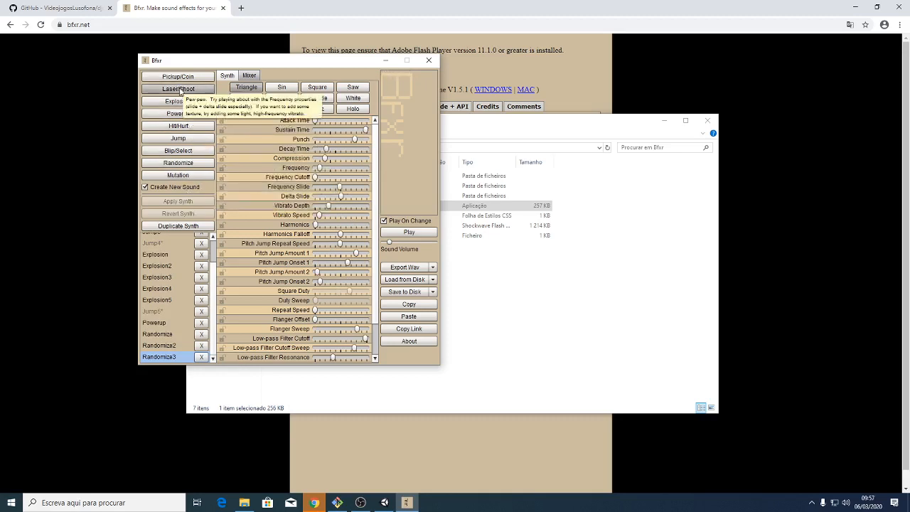
Generate another Powerup sound and create two mutations of it
click(178, 115)
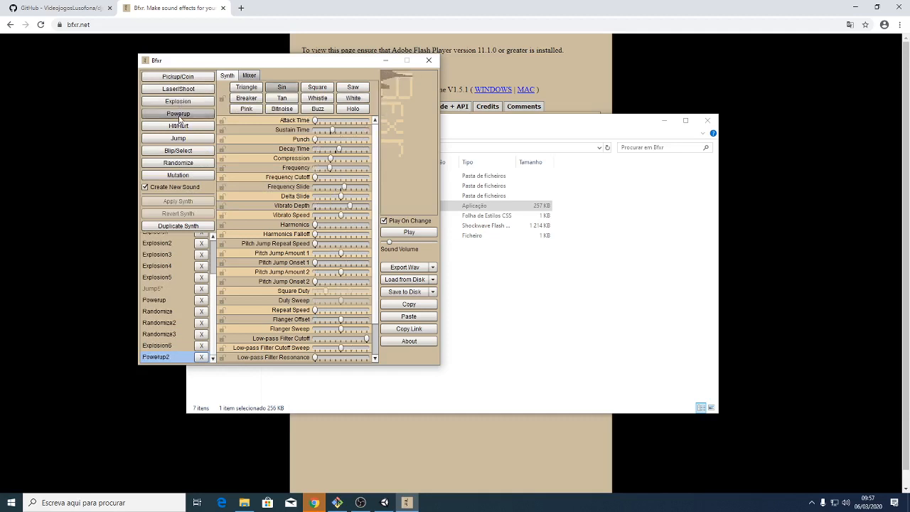
click(179, 176)
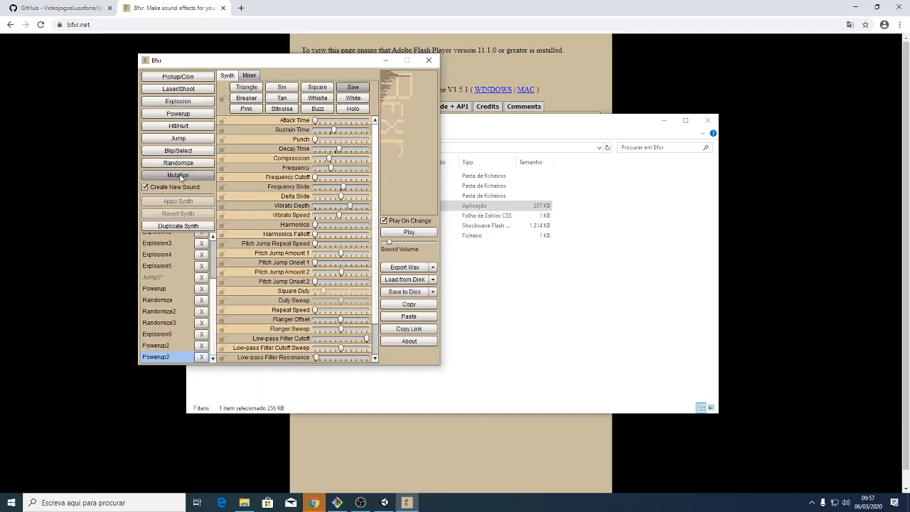
click(178, 175)
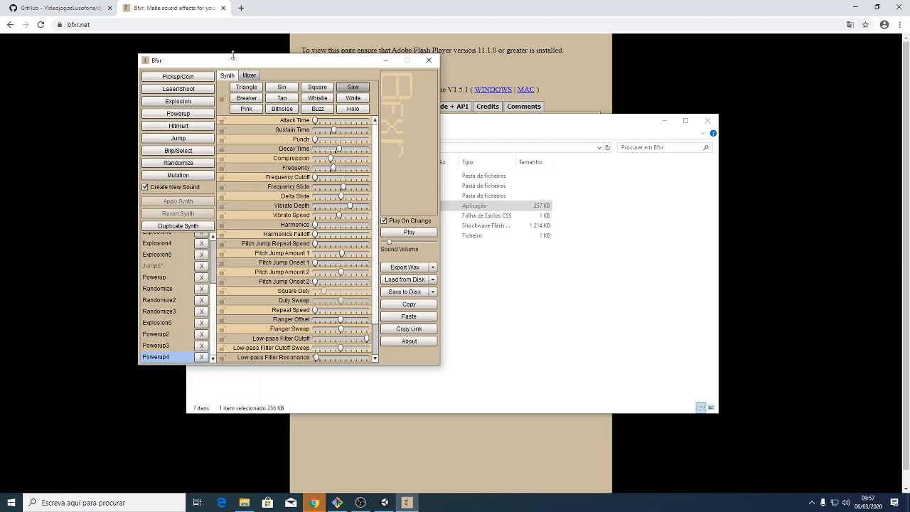
View the Mixer, return to the synth parameters, and select the Explosion2 sound from the sound list
click(249, 76)
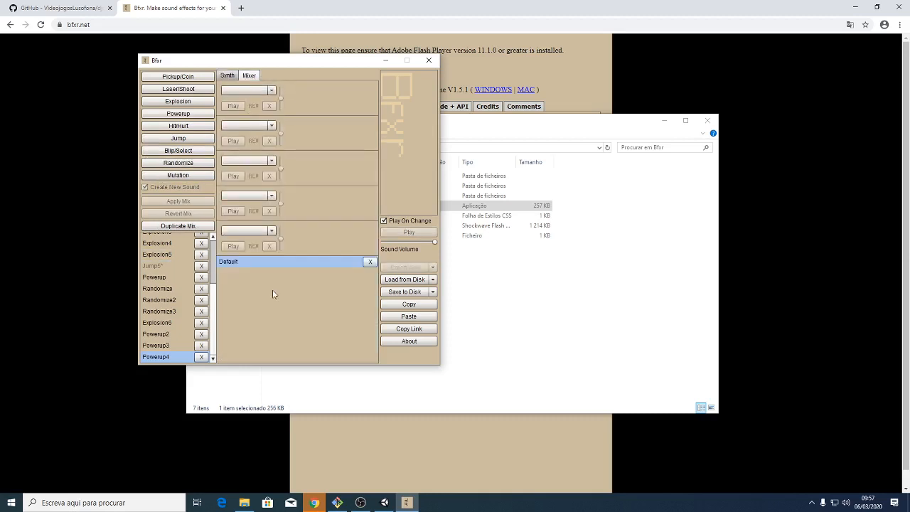
click(229, 77)
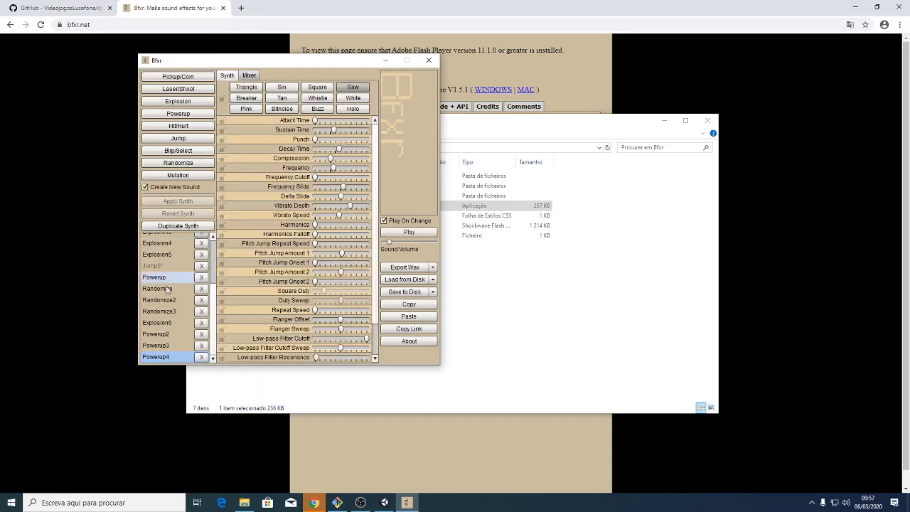
scroll(179, 258, up, 3)
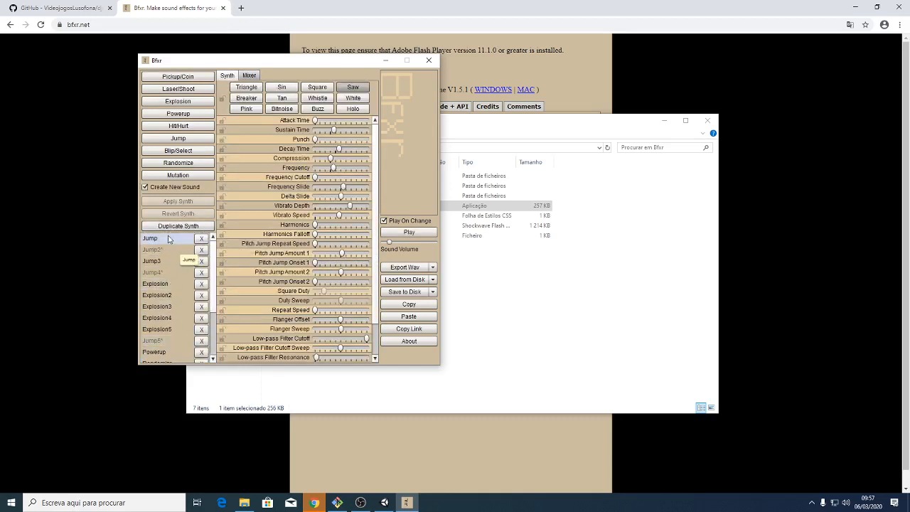
click(162, 294)
scroll(177, 324, down, 3)
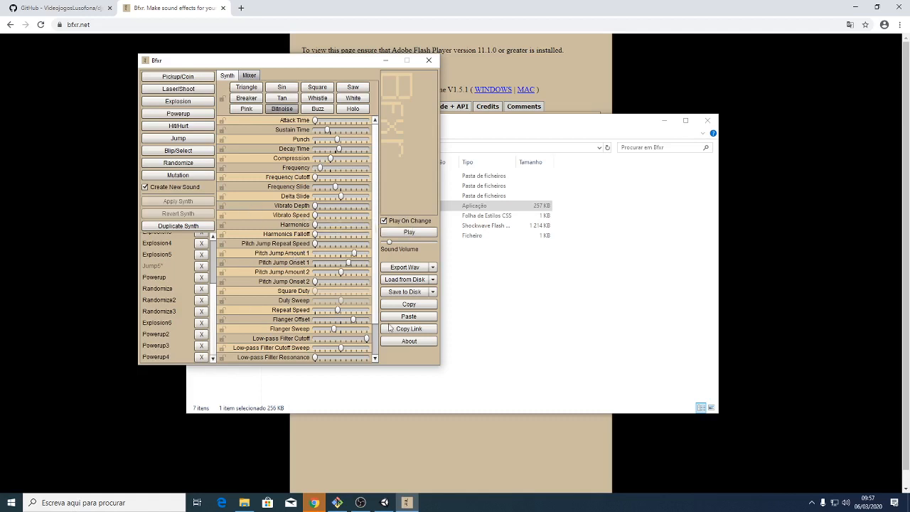
Export the Explosion2 sound as a WAV file to the desktop, keeping the file name Explosion2
click(432, 268)
click(396, 128)
click(419, 268)
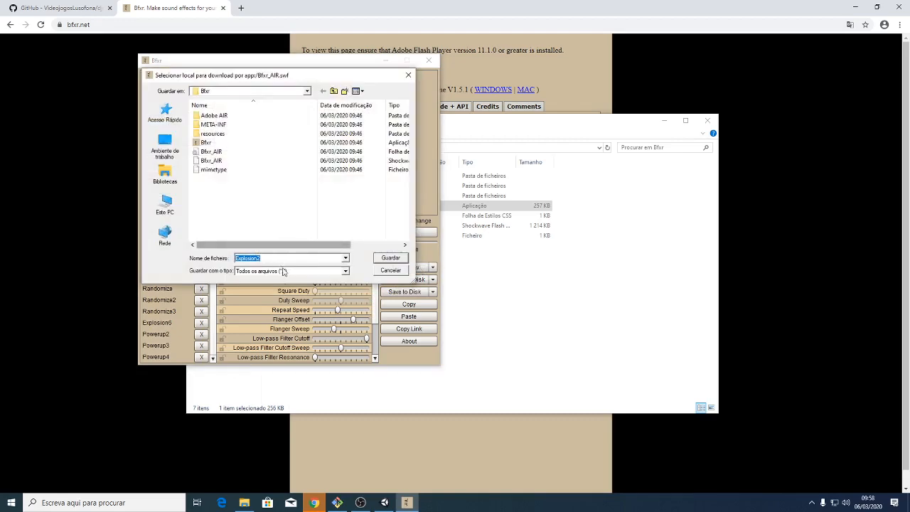
click(289, 270)
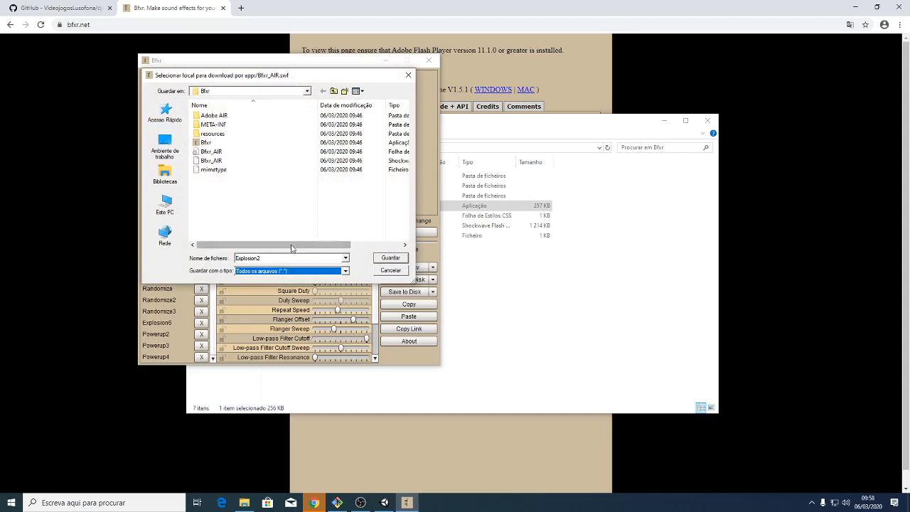
double_click(288, 258)
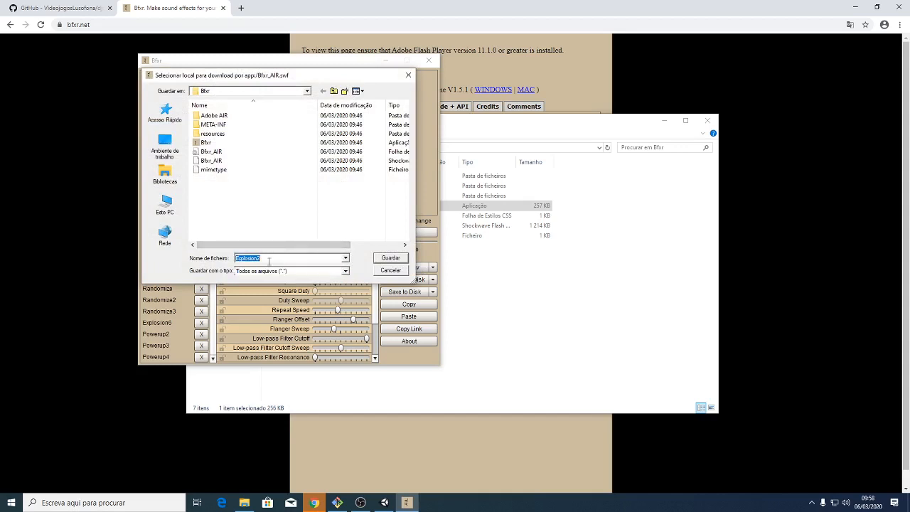
click(165, 142)
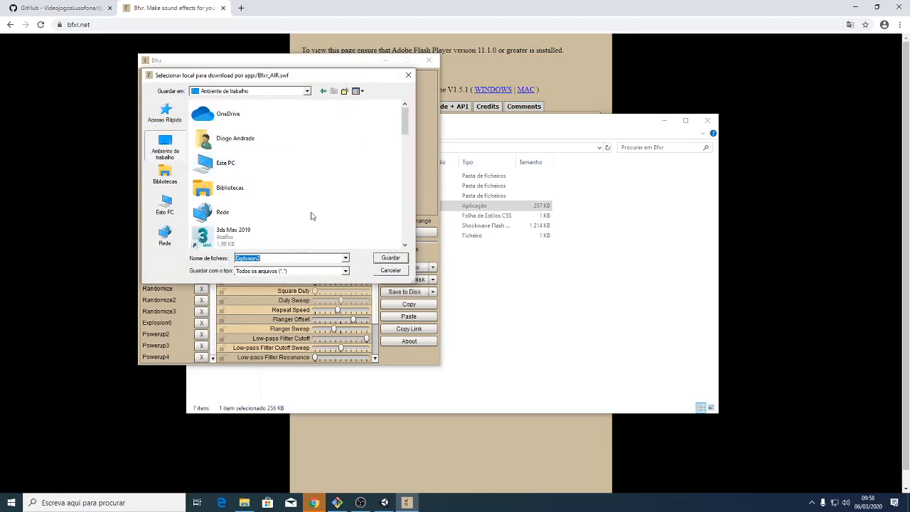
click(379, 261)
Show the desktop and check the file type in the properties of the exported Explosion2 file
key(super+d)
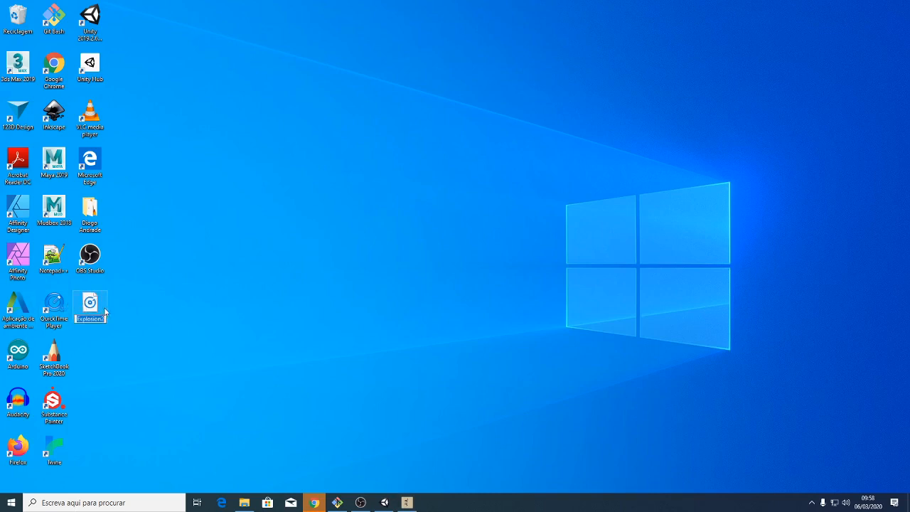
right_click(98, 306)
click(139, 298)
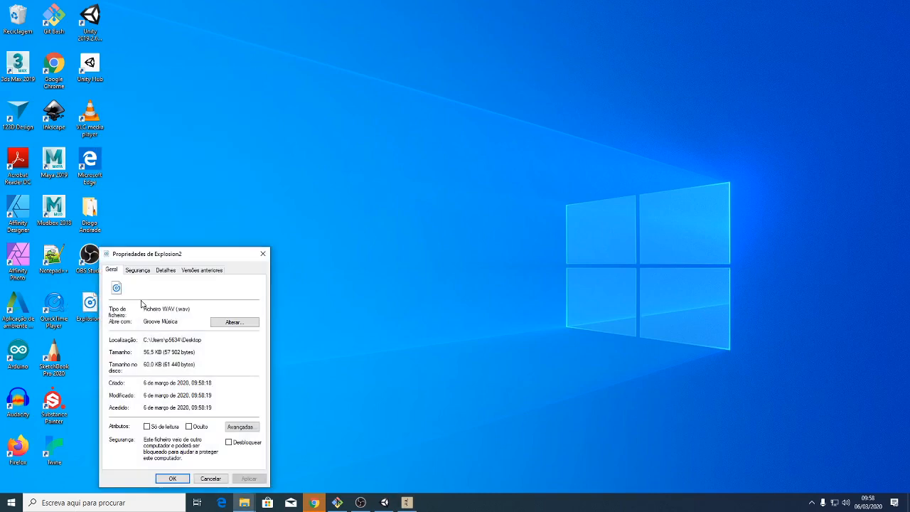
drag(178, 308, 183, 311)
click(187, 313)
drag(178, 308, 190, 311)
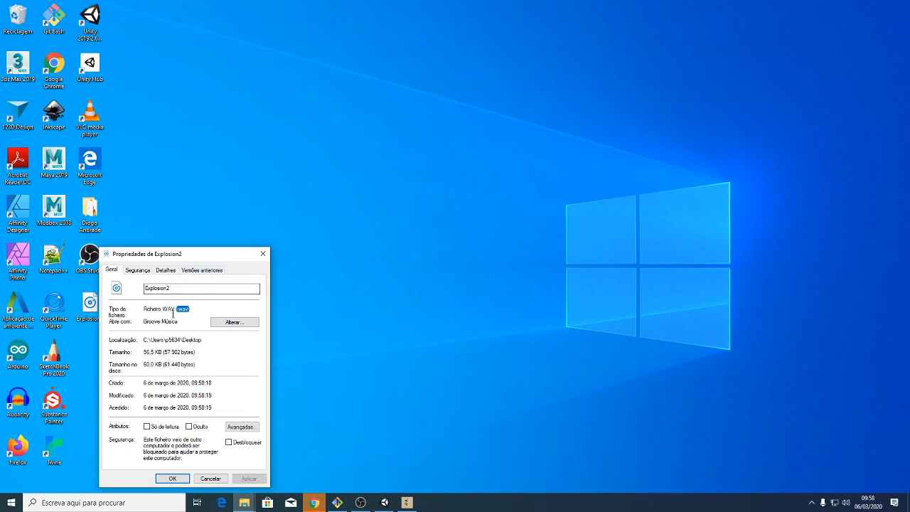
click(263, 254)
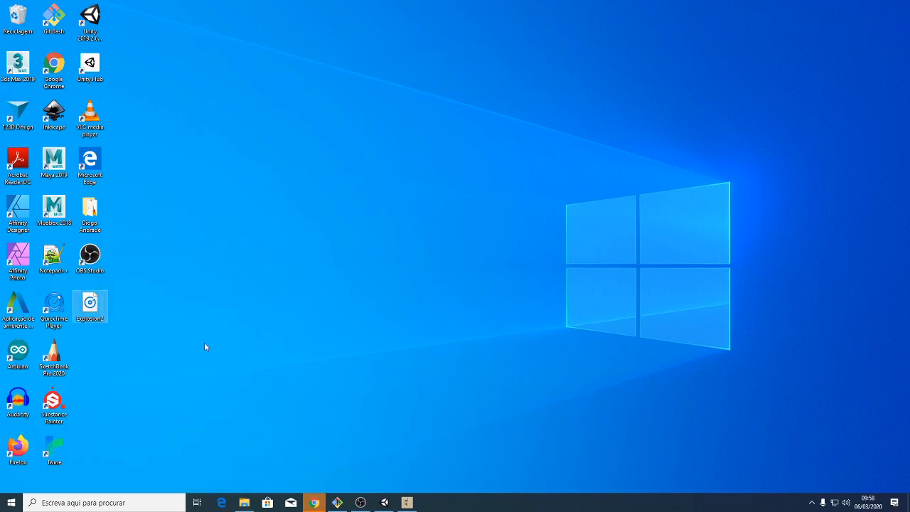
Minimize the browser showing the Bfxr website and exit Bfxr, discarding the unapplied changes
click(318, 507)
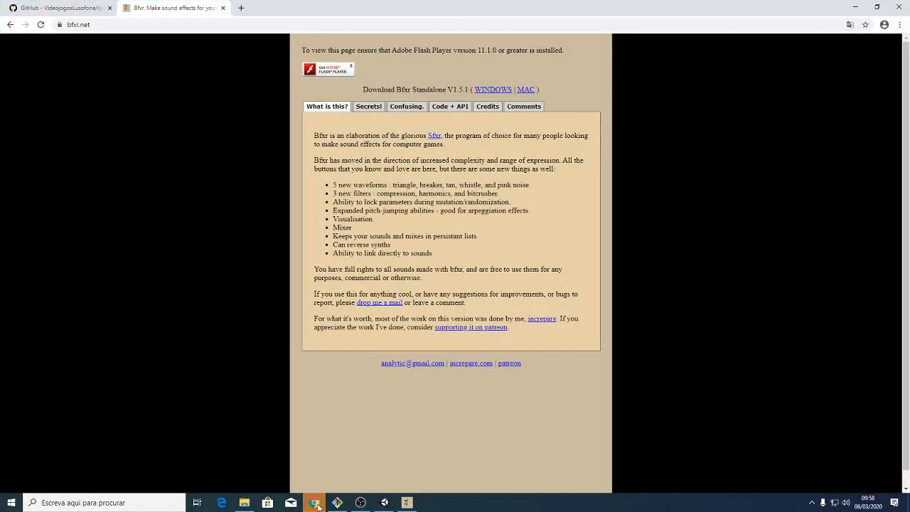
click(318, 506)
click(406, 503)
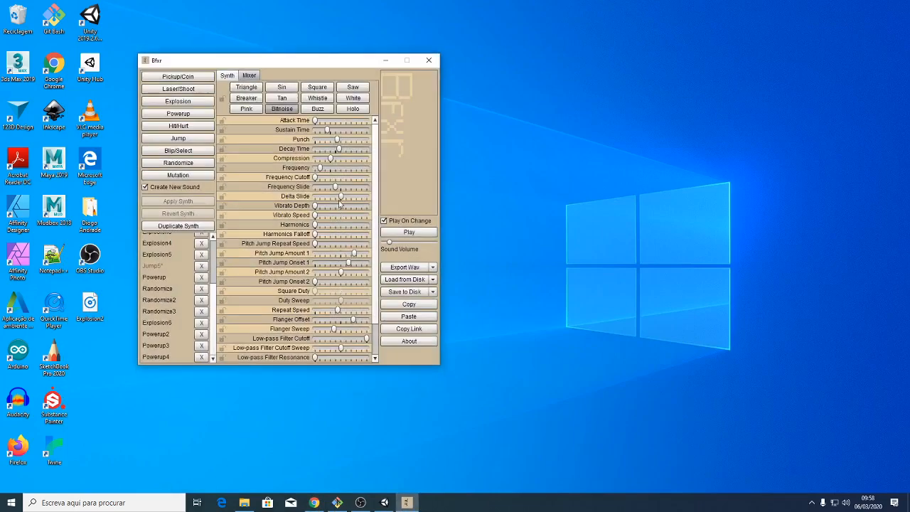
click(314, 503)
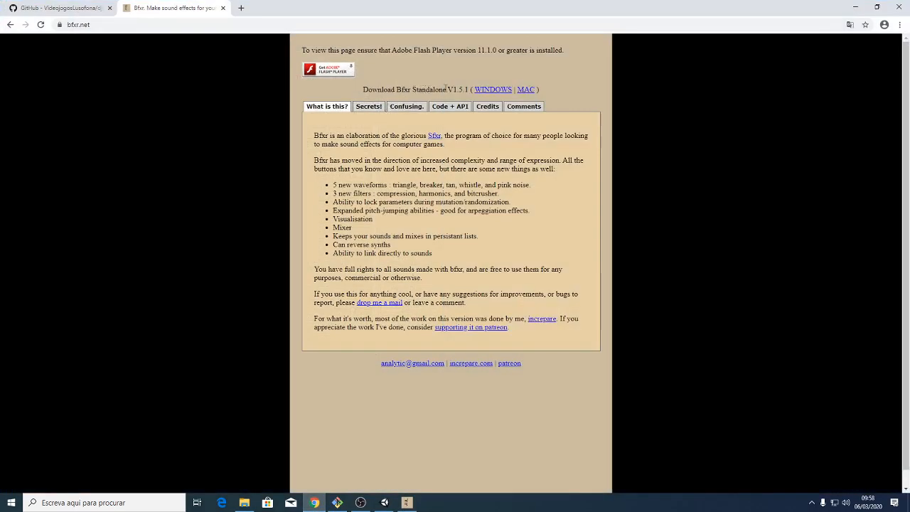
click(856, 7)
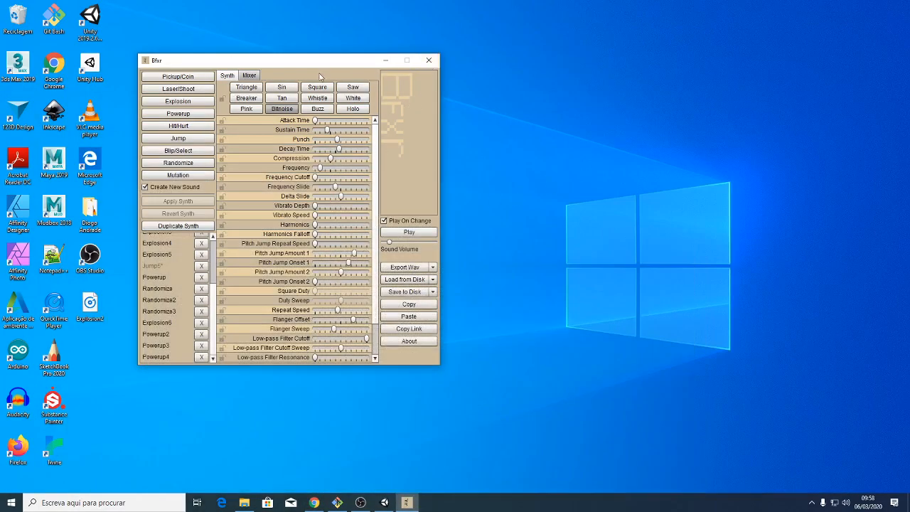
drag(294, 63, 441, 76)
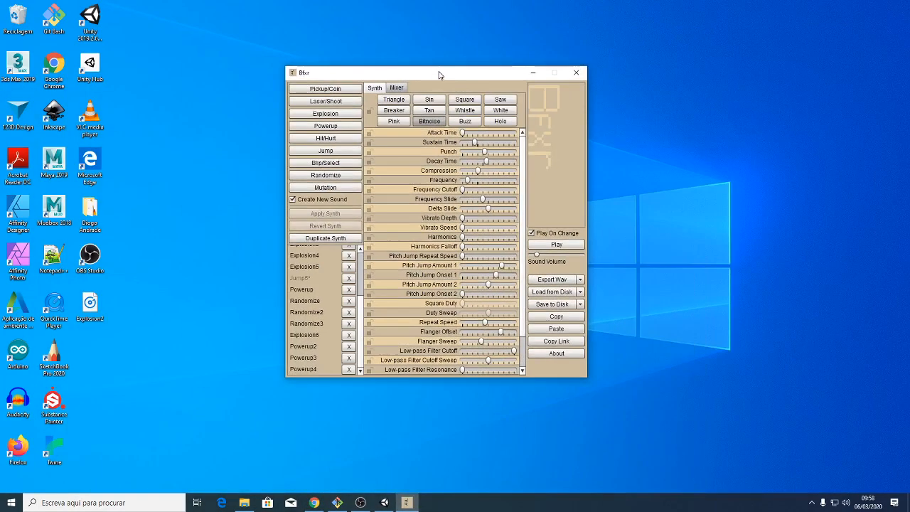
click(576, 74)
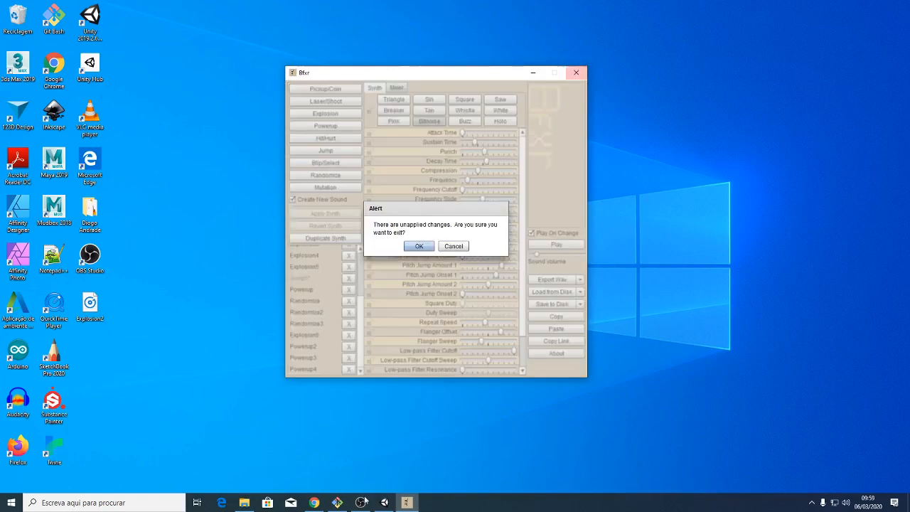
click(419, 246)
Switch to Unity, browse the three clips in the Audio folder, and play the explosion clip's preview
click(385, 503)
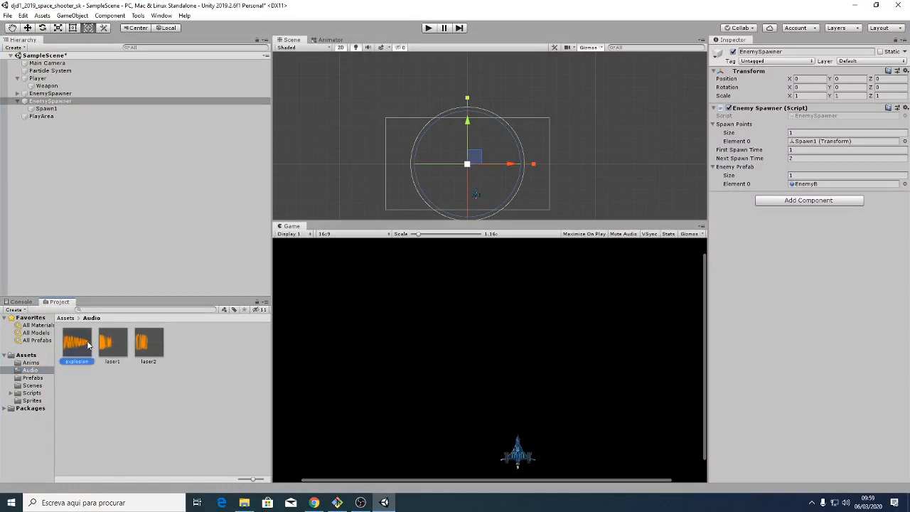
click(121, 346)
click(145, 347)
click(82, 345)
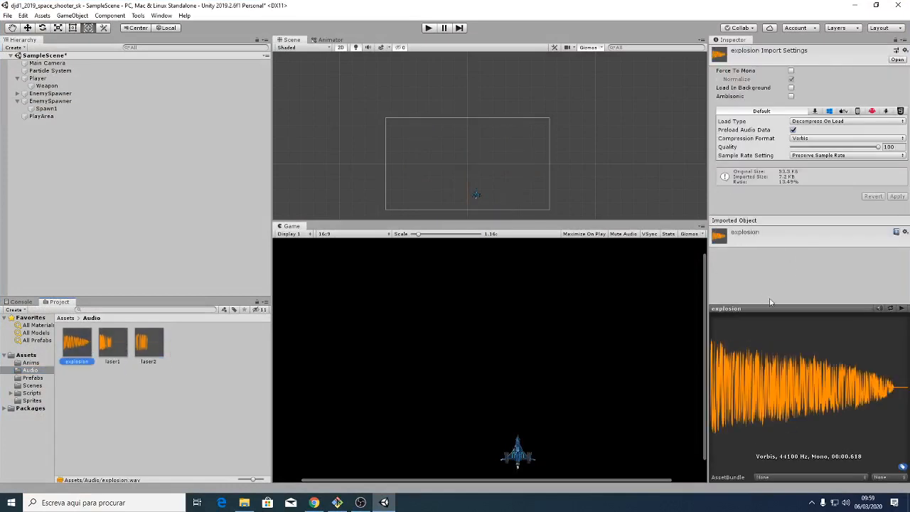
click(902, 309)
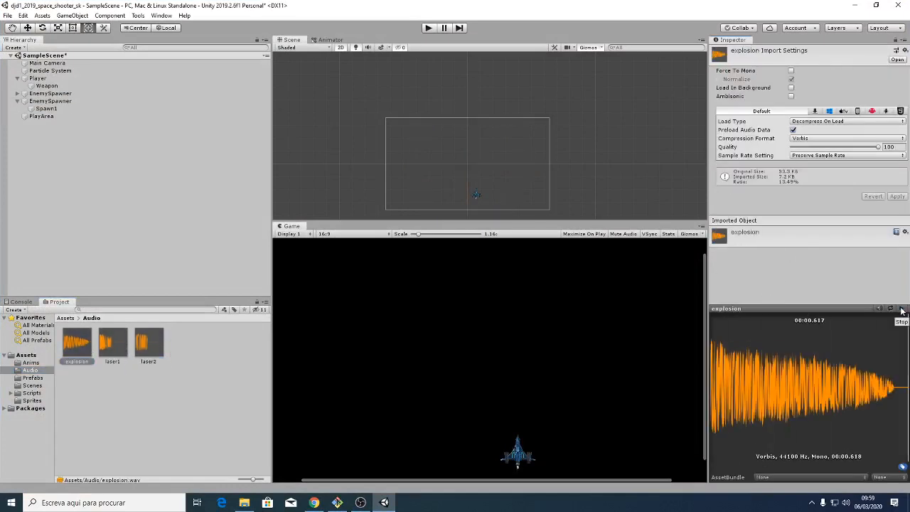
Play the previews of the laser1 and laser2 audio clips
click(108, 345)
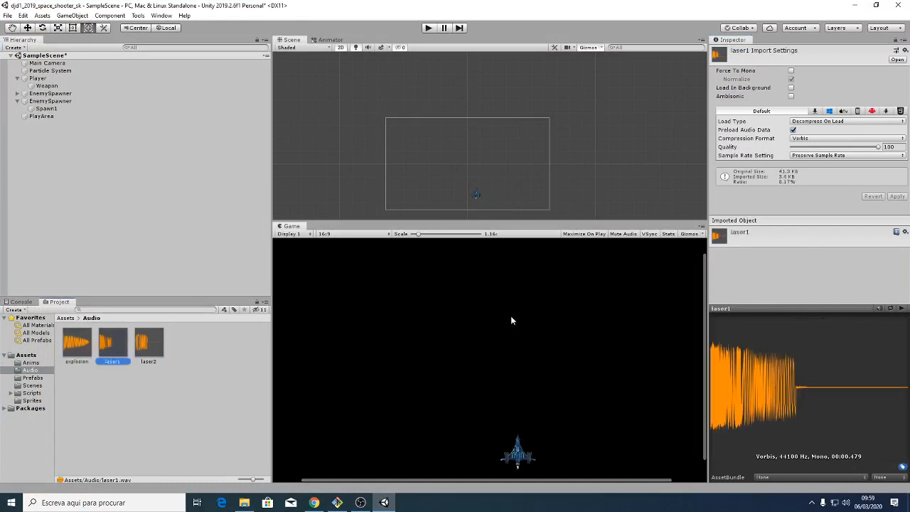
click(902, 309)
click(148, 345)
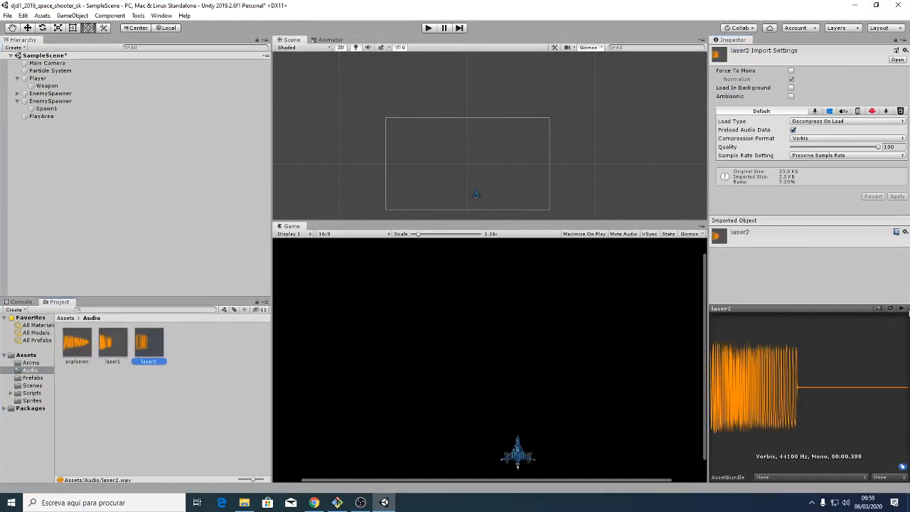
click(902, 309)
Set the system volume to 44, briefly view the explosion clip again, and clear the asset selection
click(846, 503)
click(820, 480)
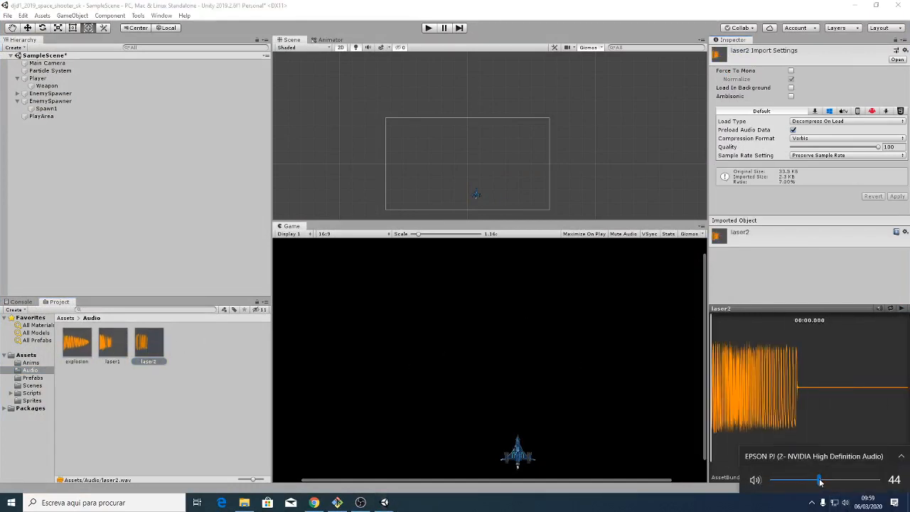
click(171, 396)
click(75, 345)
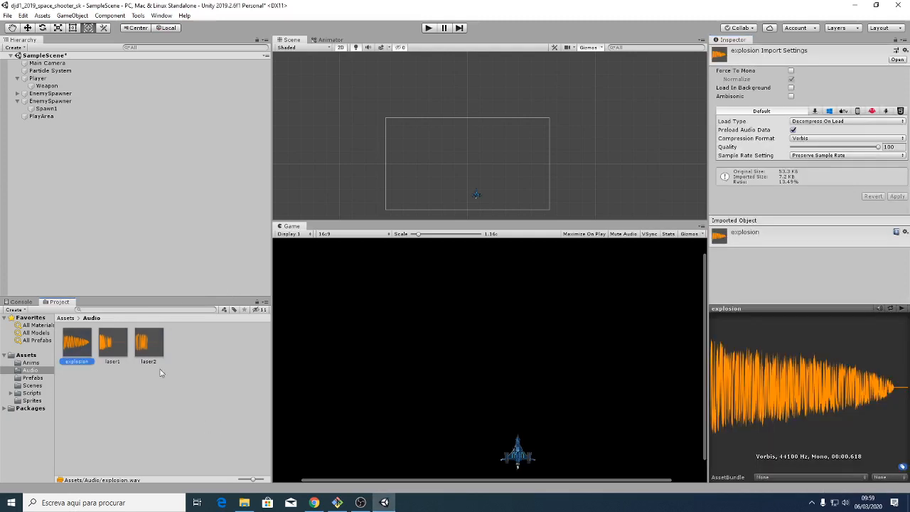
click(230, 395)
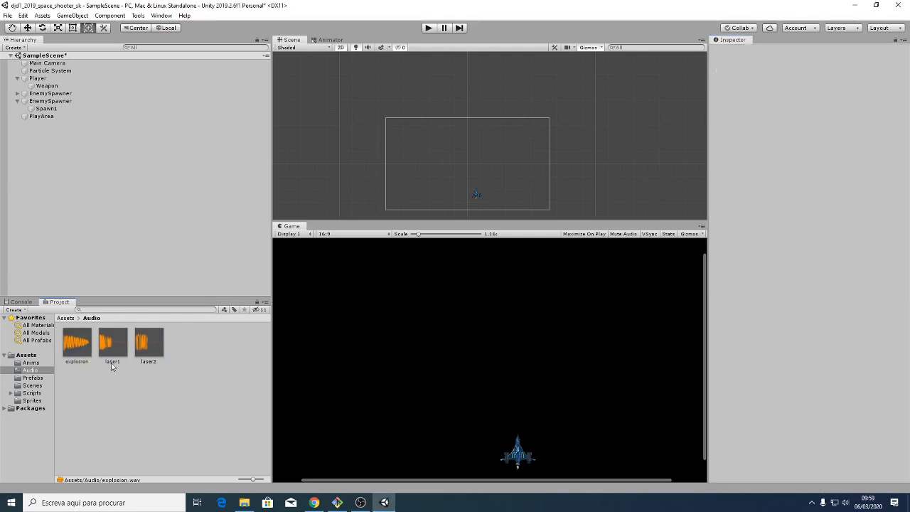
Switch Force To Mono on and back off for the explosion clip, and read the Ambisonic option's description
click(83, 348)
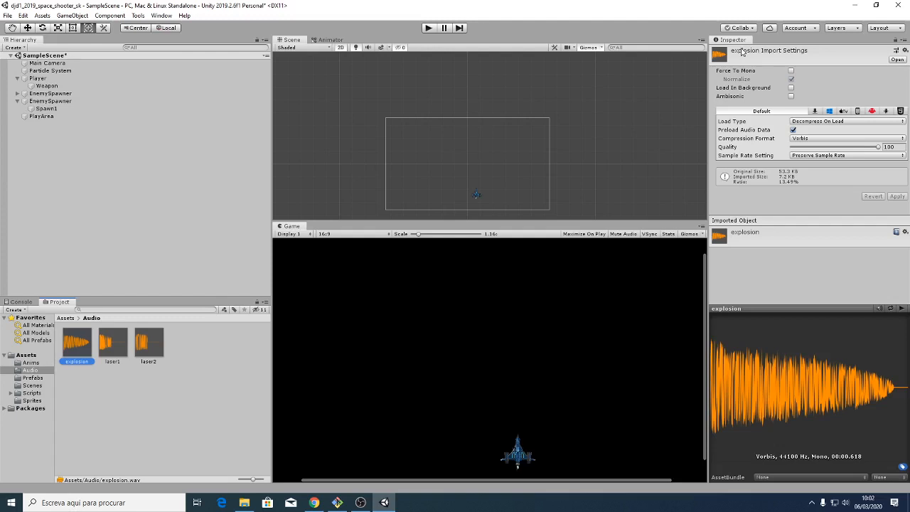
click(792, 71)
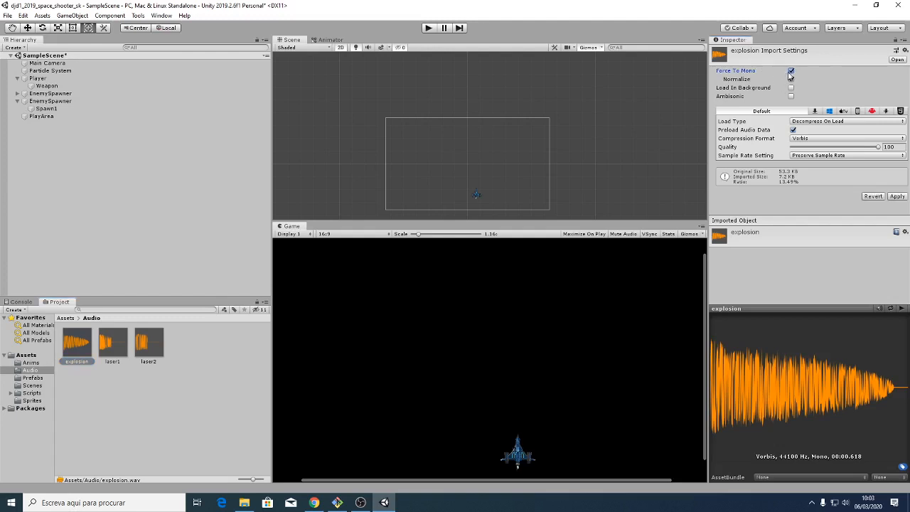
click(791, 71)
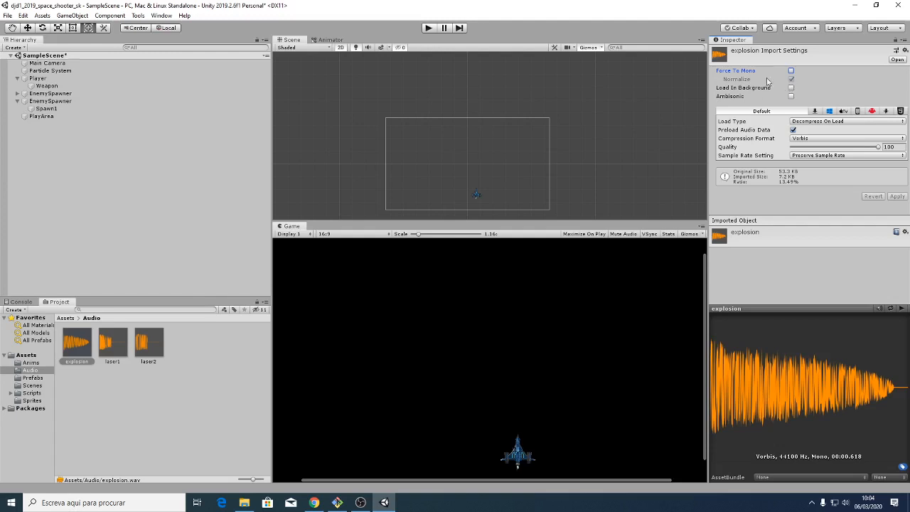
mouse_move(742, 101)
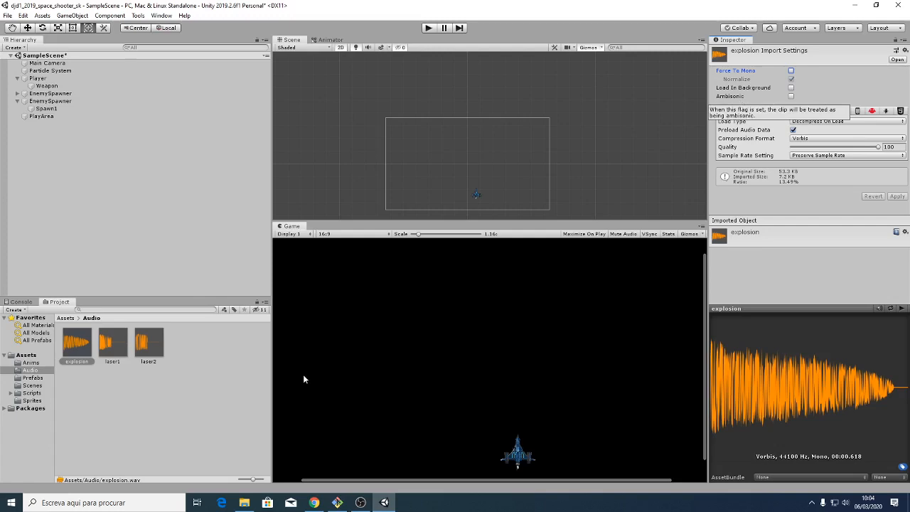
Switch to Chrome, search for "ambisonic unity", and open the Unity Manual page on Ambisonic Audio
click(314, 503)
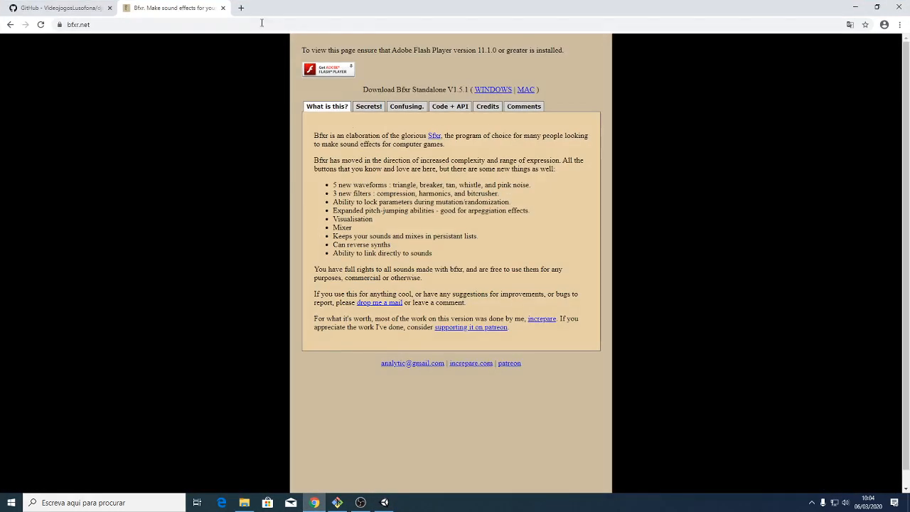
click(232, 25)
text(am)
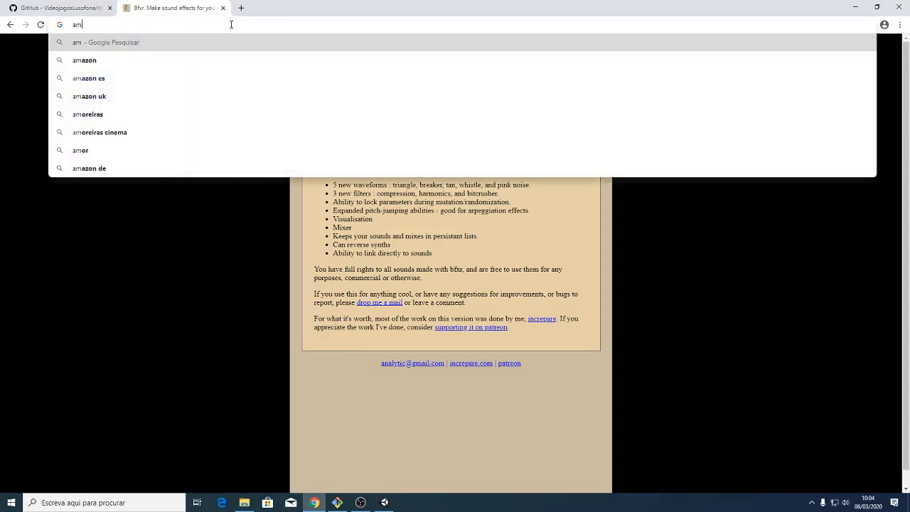
text(bisonic)
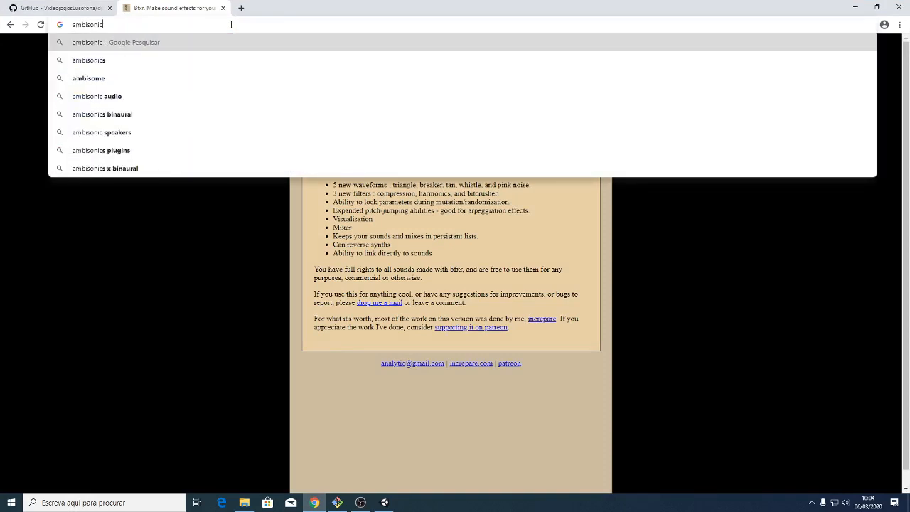
text( unity)
key(Return)
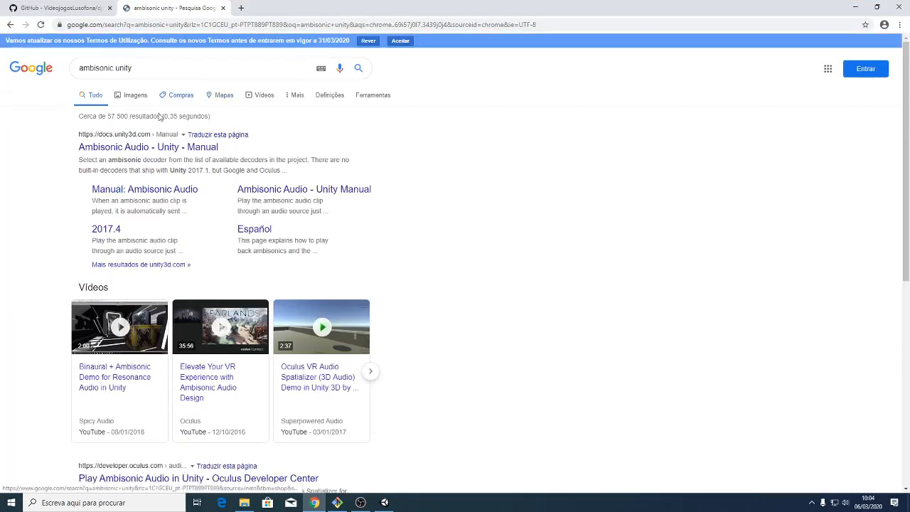
click(152, 148)
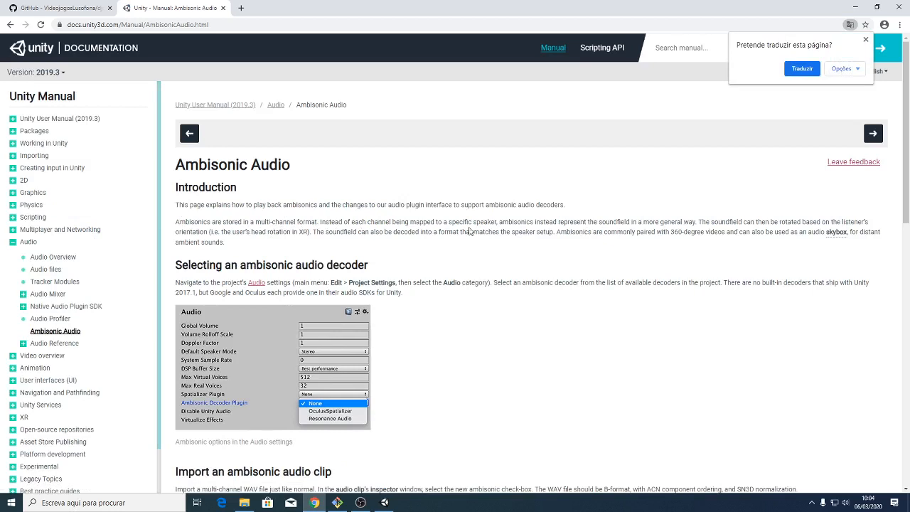
Dismiss the translation offer, close the Ambisonic Audio page, and minimize the browser to return to Unity
click(693, 162)
click(224, 8)
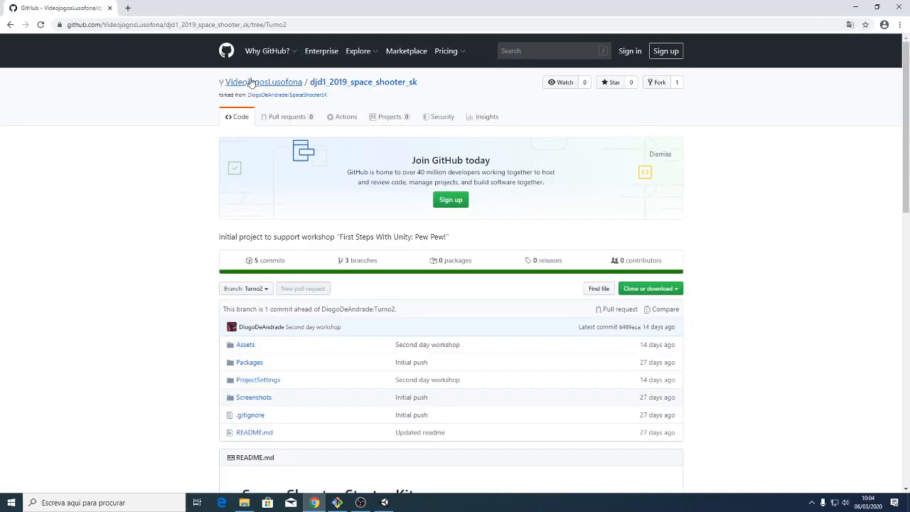
click(856, 6)
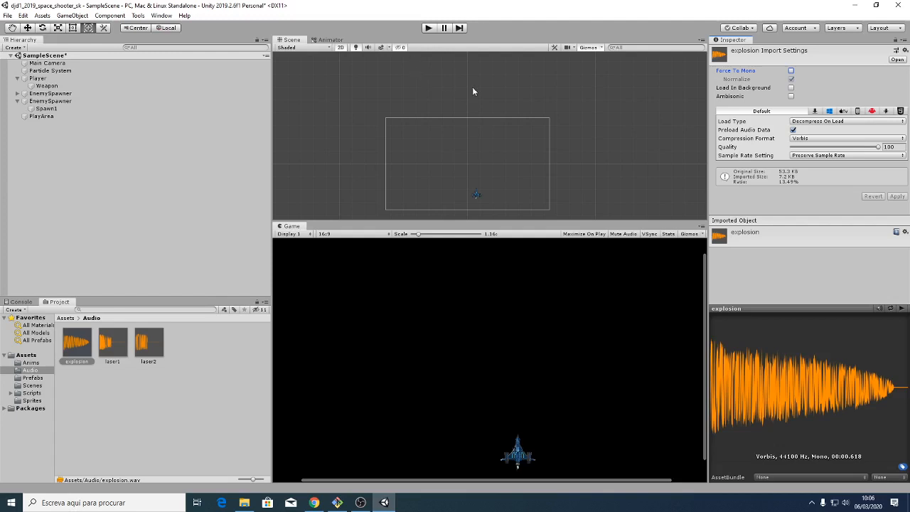
View the enemy2 sprite's import settings for comparison, and reopen the explosion clip's import settings in the Audio folder
click(35, 401)
click(118, 345)
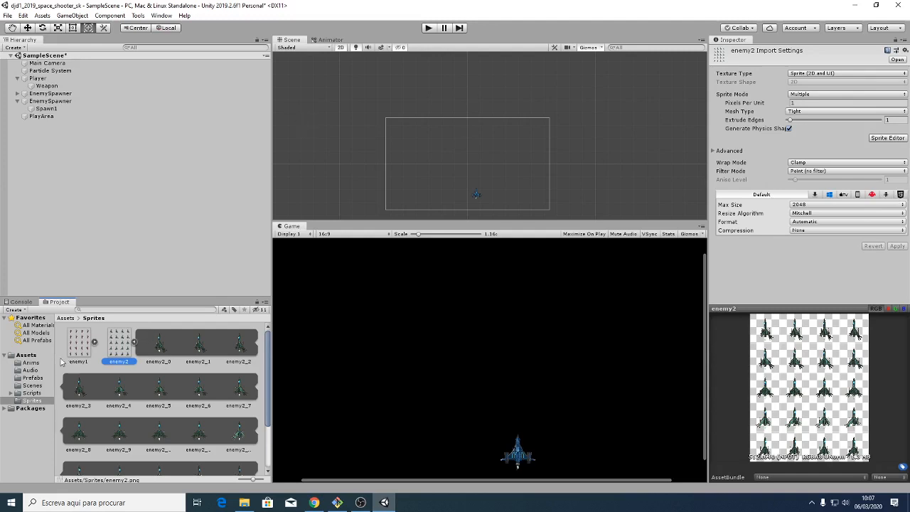
click(36, 372)
click(77, 347)
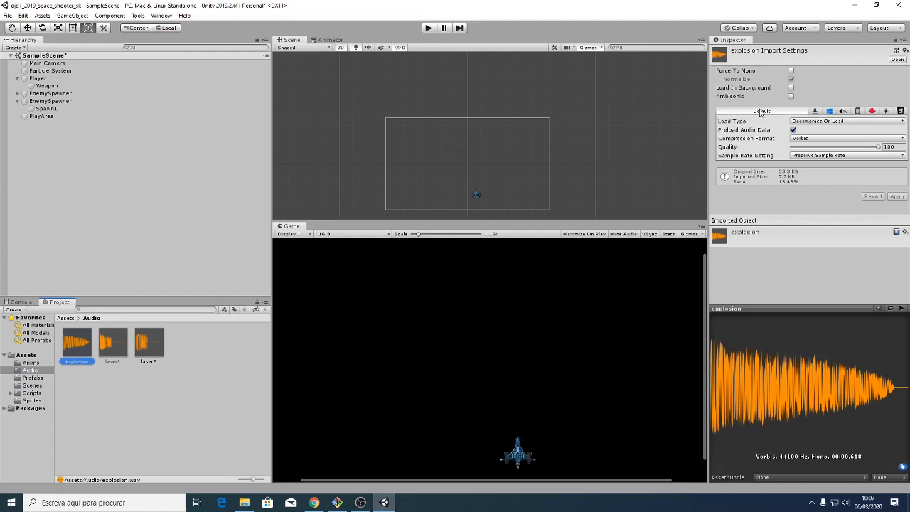
Enable the Android override for the explosion clip, disable it again, and return to the Default platform settings
click(758, 112)
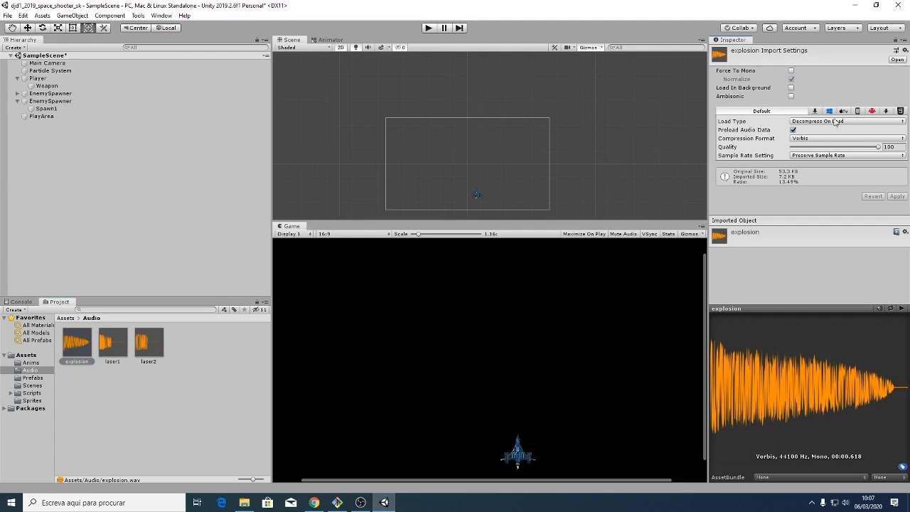
click(886, 111)
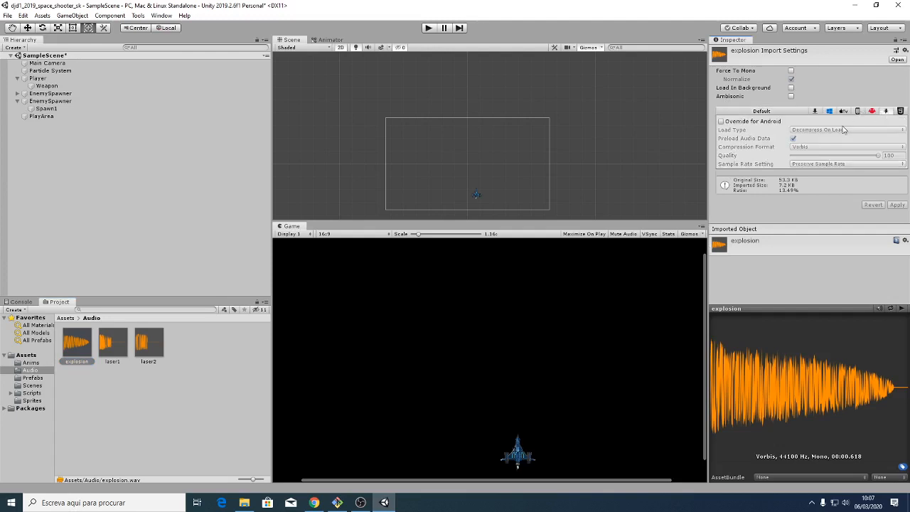
click(722, 123)
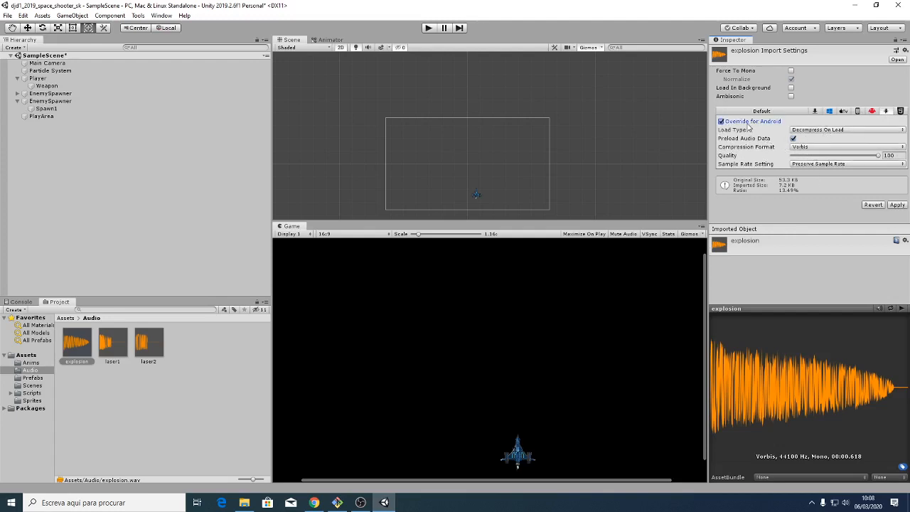
click(722, 123)
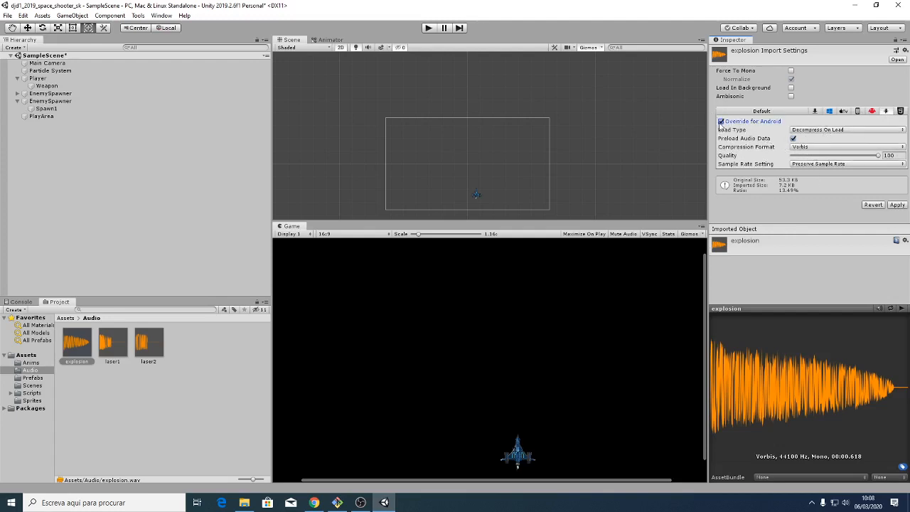
click(799, 113)
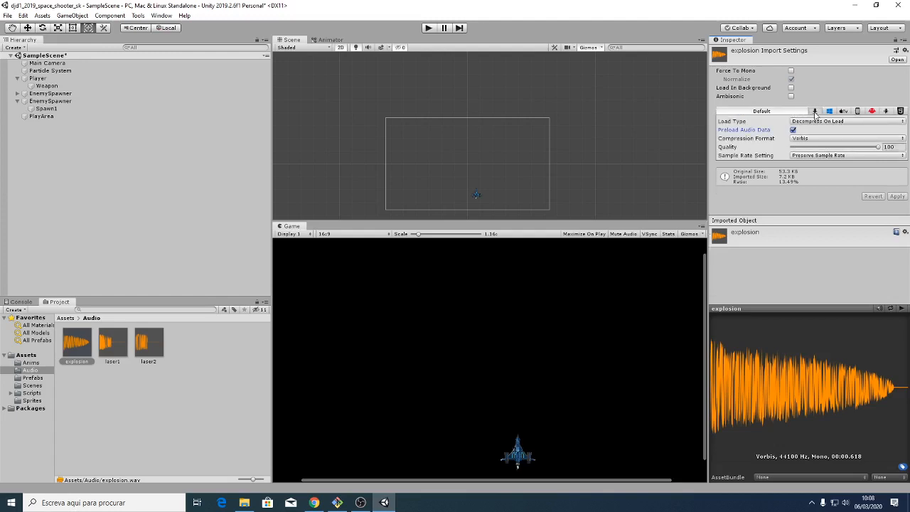
Review the explosion clip's override settings for PC, Universal Windows Platform, iOS, Lumin, Android and WebGL, and return to Default
click(815, 113)
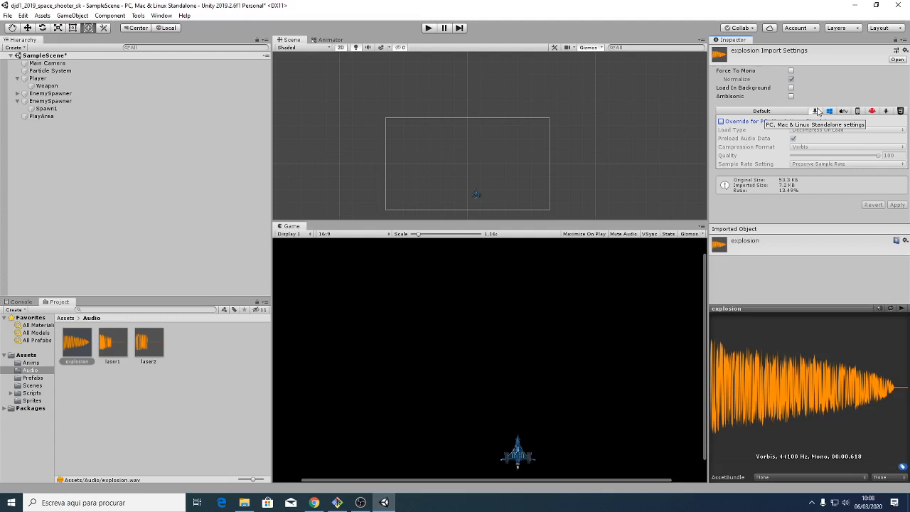
click(830, 112)
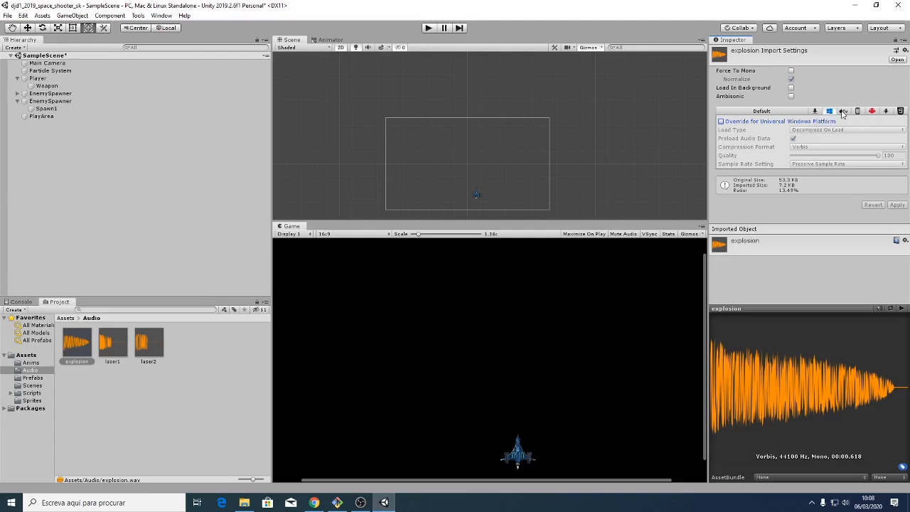
click(860, 113)
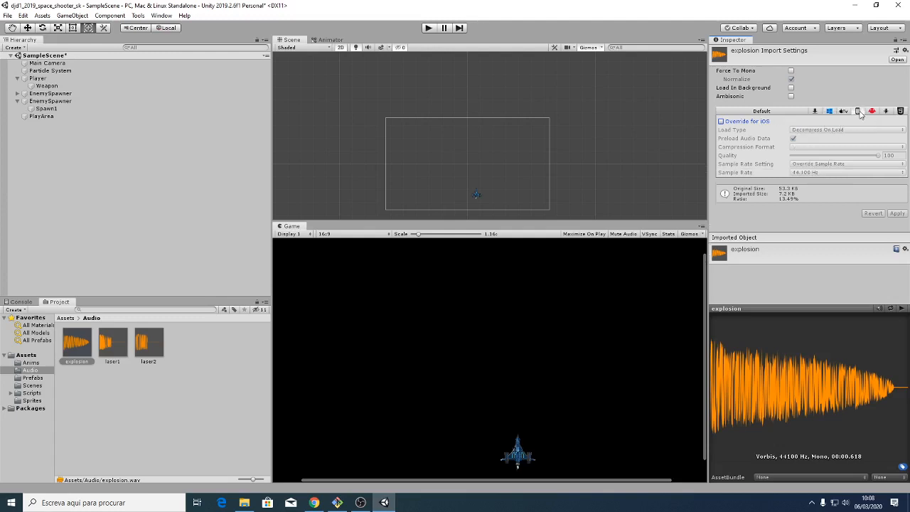
click(873, 112)
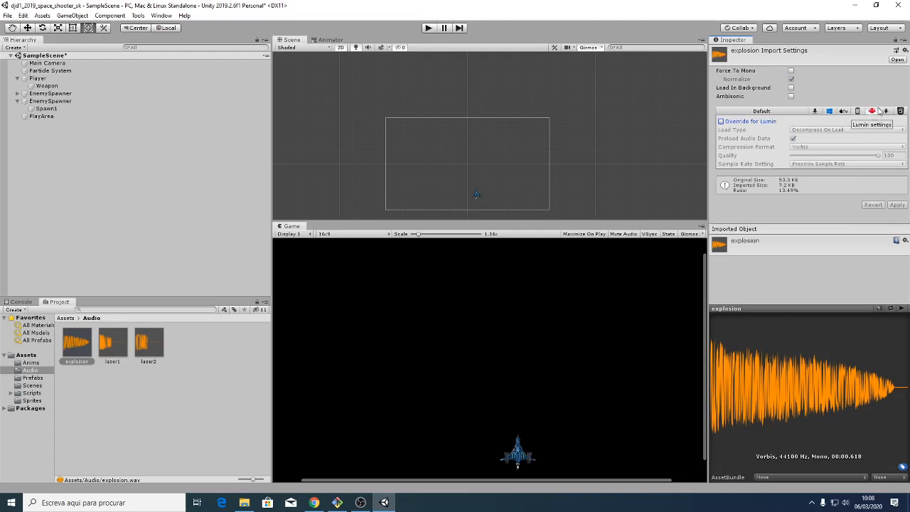
click(886, 112)
click(900, 111)
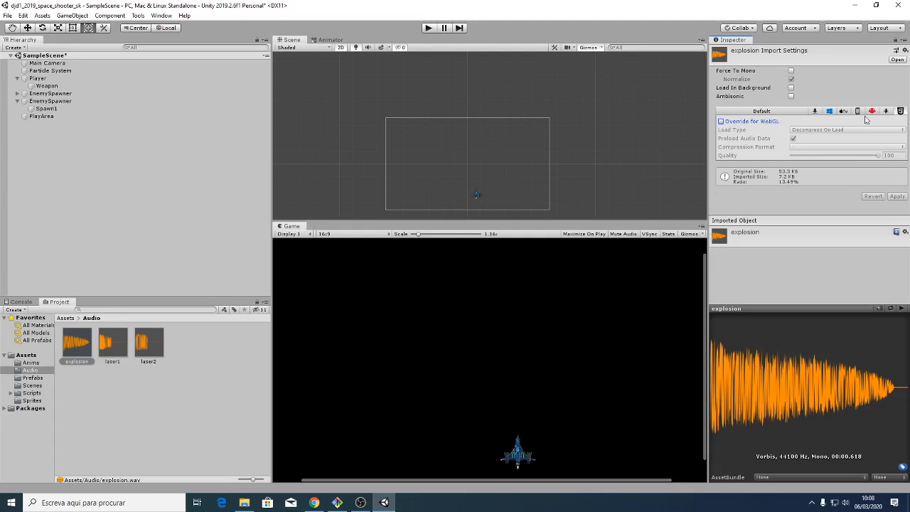
click(793, 112)
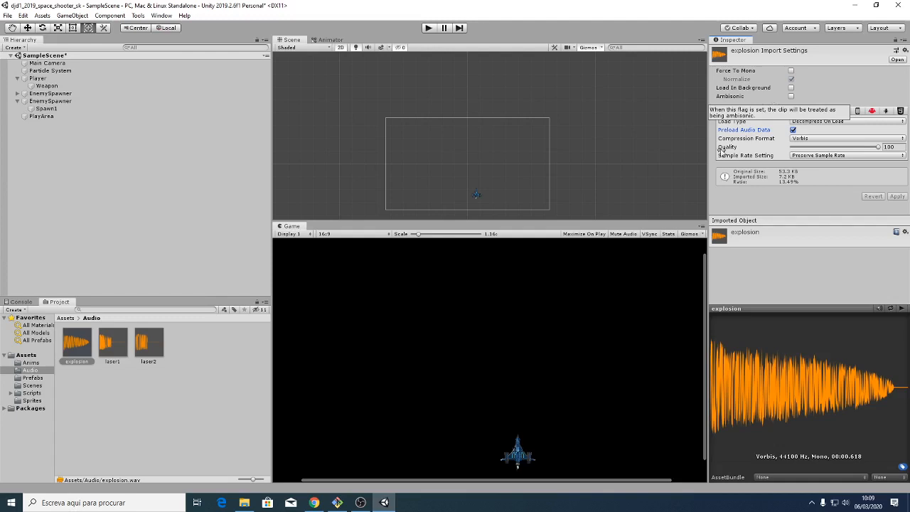
Review the explosion clip's Load Type options, and try PCM and ADPCM as Compression Format before returning to Vorbis
click(841, 122)
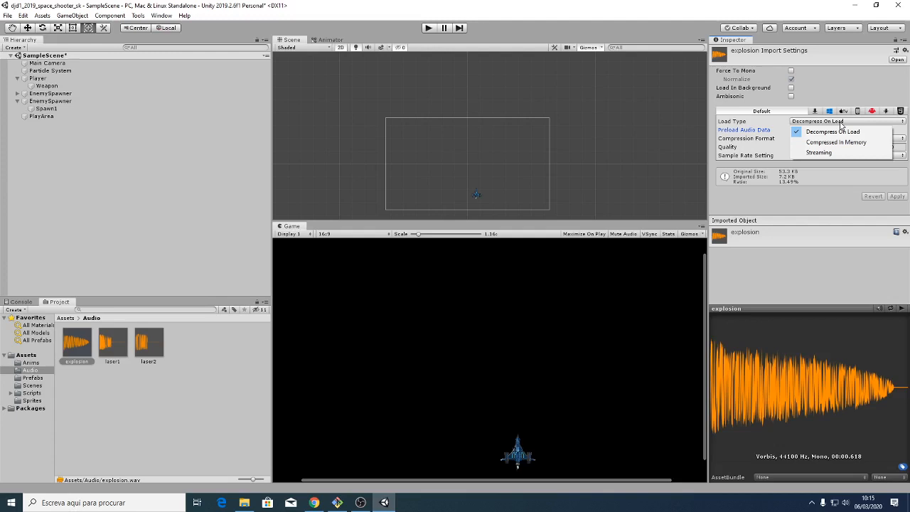
click(772, 104)
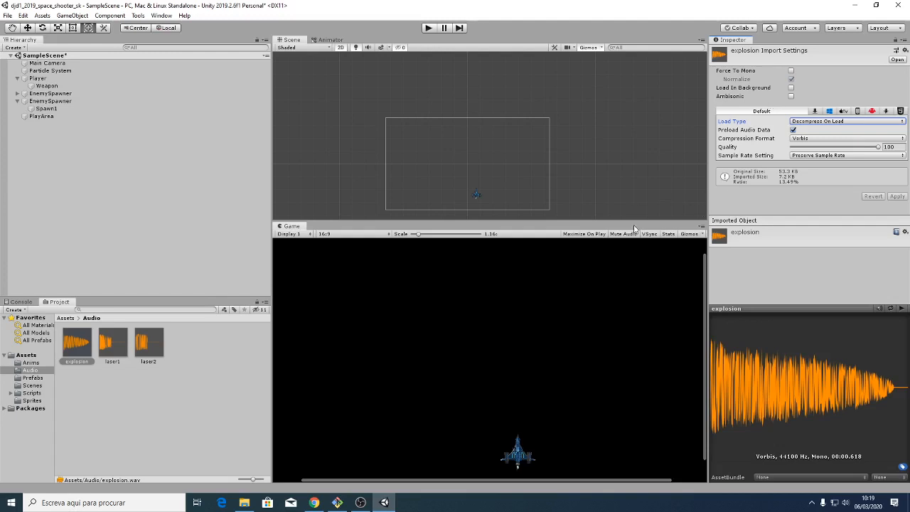
click(807, 138)
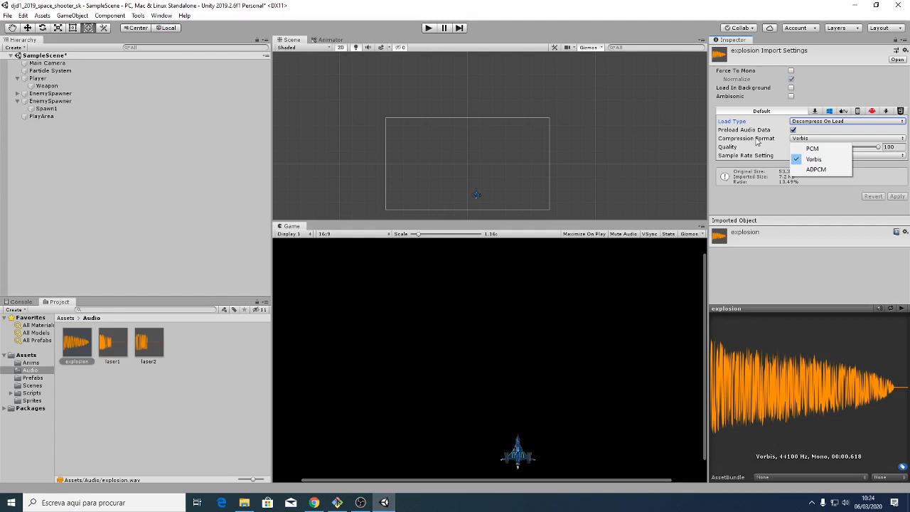
click(812, 148)
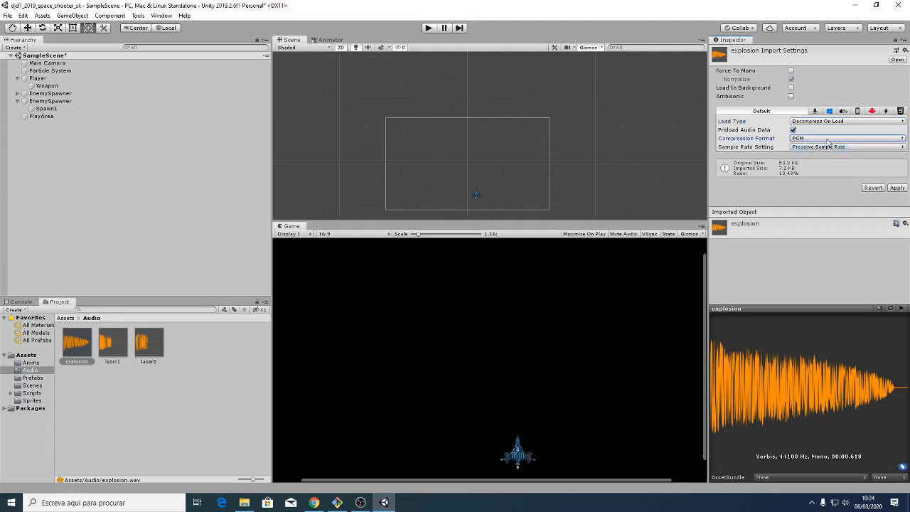
click(813, 141)
click(814, 159)
click(814, 139)
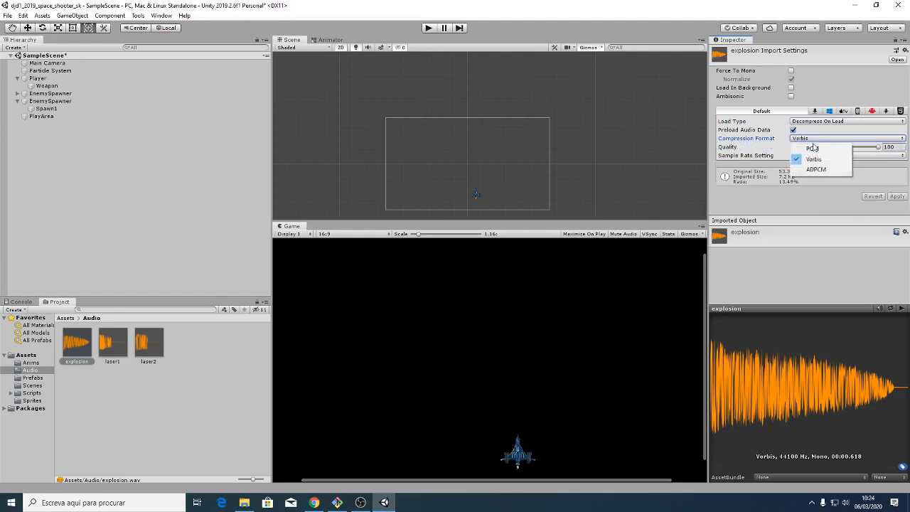
click(816, 170)
click(813, 139)
click(814, 159)
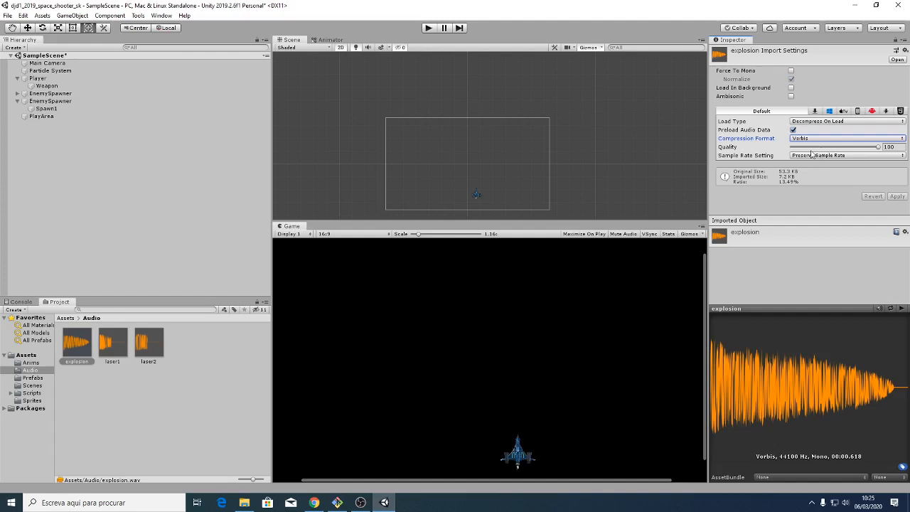
Apply a Vorbis quality of 9 and then 1 to the explosion clip, and play its preview
click(800, 148)
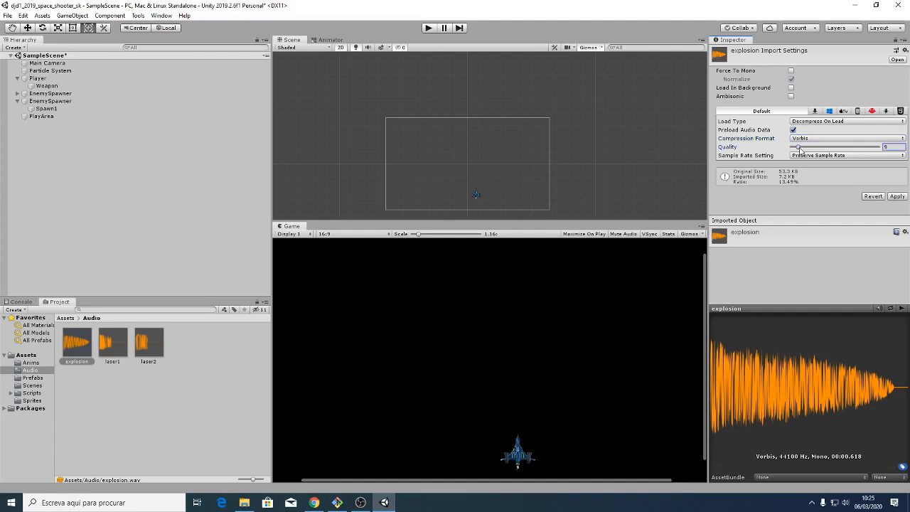
click(897, 196)
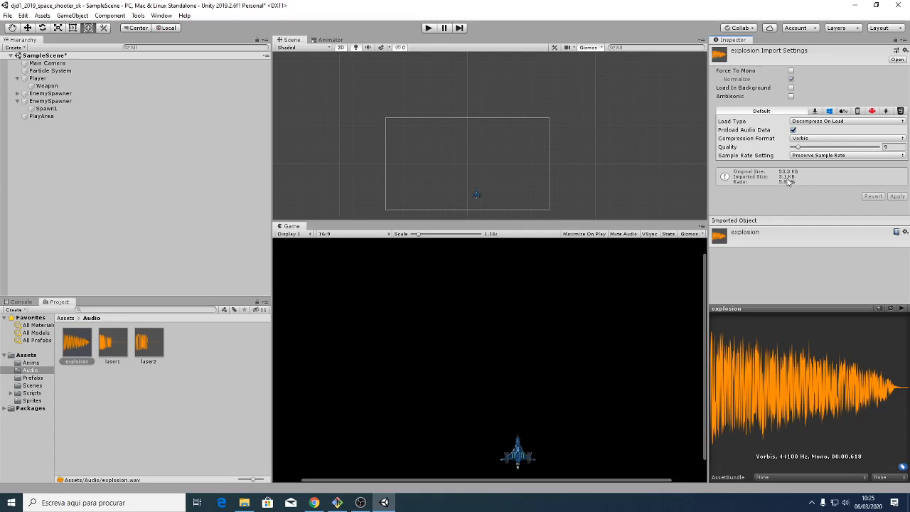
drag(800, 148, 791, 148)
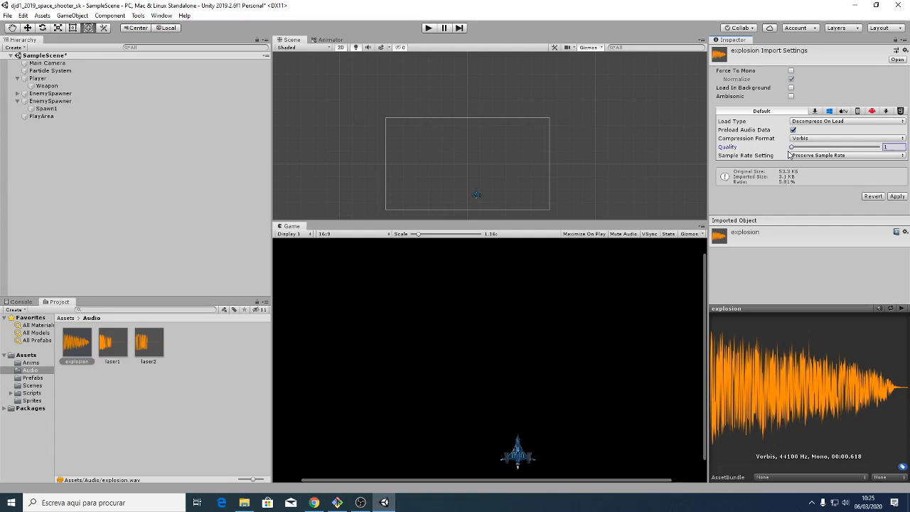
click(897, 197)
click(902, 310)
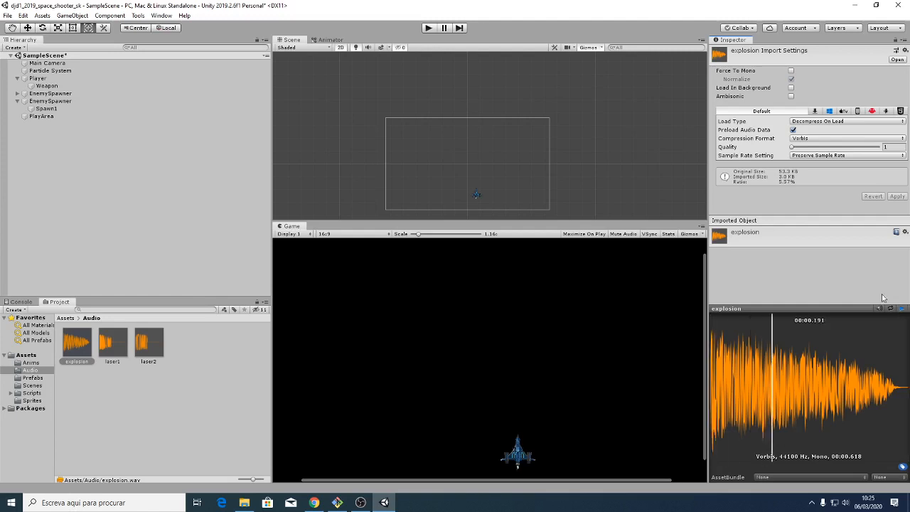
Raise the explosion clip's quality to 100, apply it, and play the preview for comparison
drag(792, 147, 898, 152)
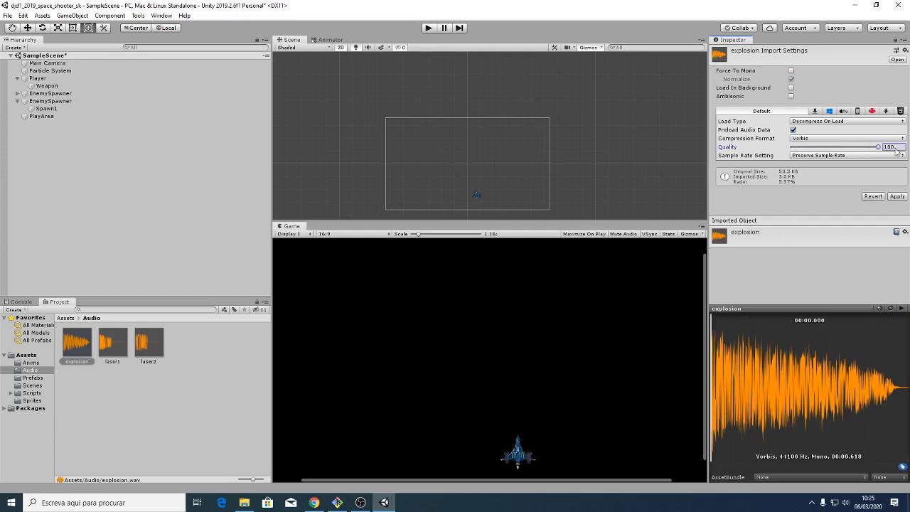
click(902, 308)
click(897, 196)
click(902, 309)
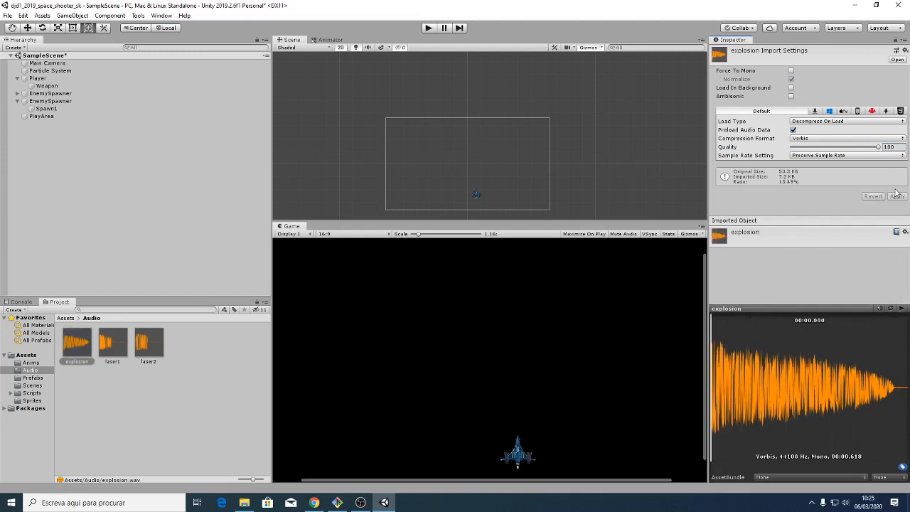
Lower the explosion clip's quality to 1, apply it, and listen to the compressed preview again
click(891, 147)
text(1)
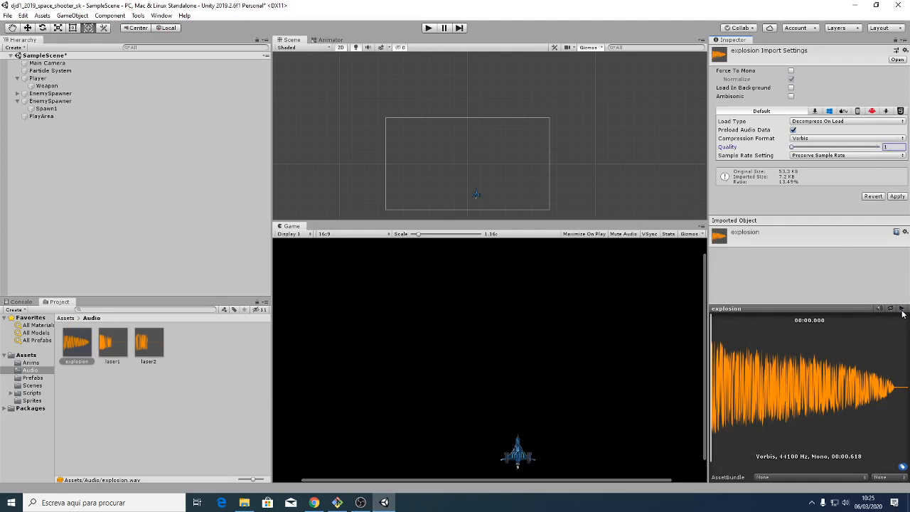
click(897, 196)
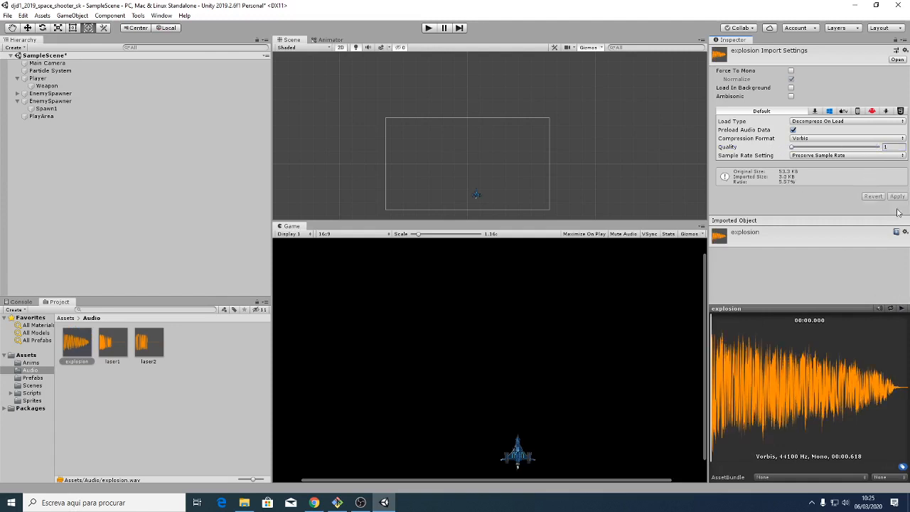
click(905, 310)
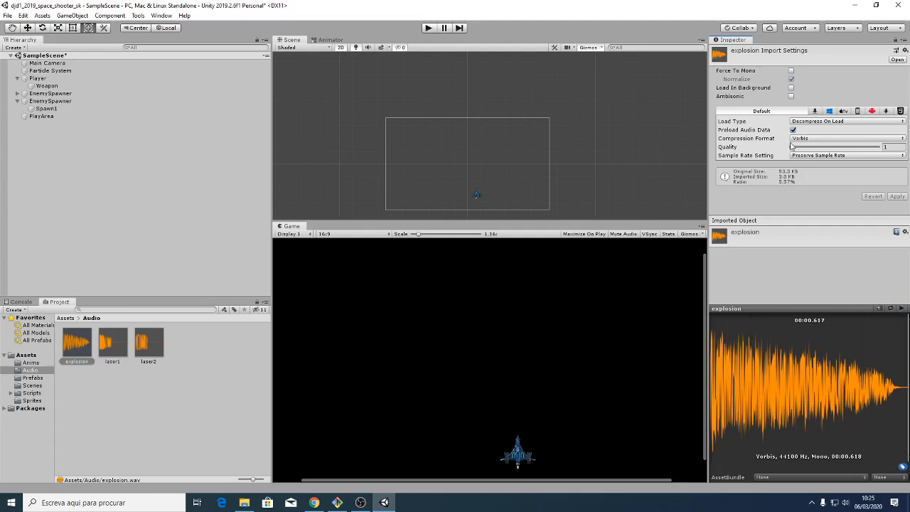
Restore the explosion clip's quality to 100, apply the import settings, and play the clip
drag(792, 146, 889, 163)
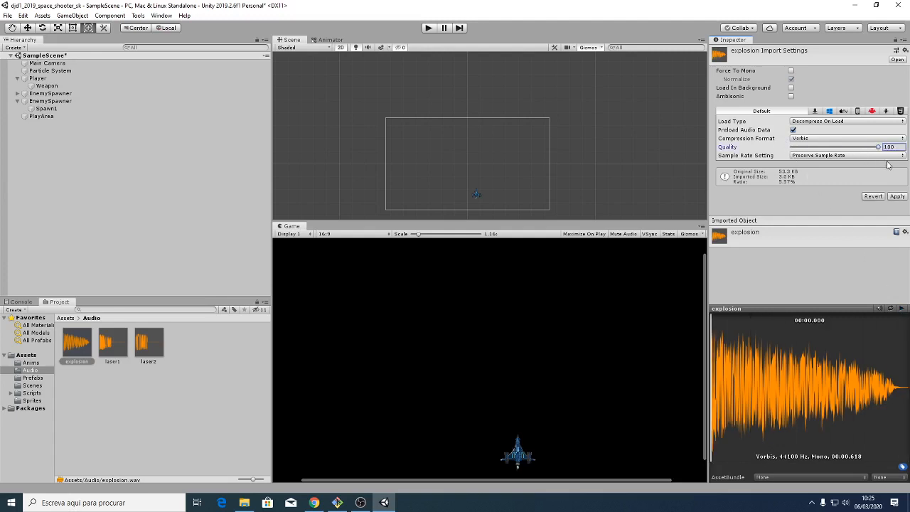
click(902, 310)
click(897, 197)
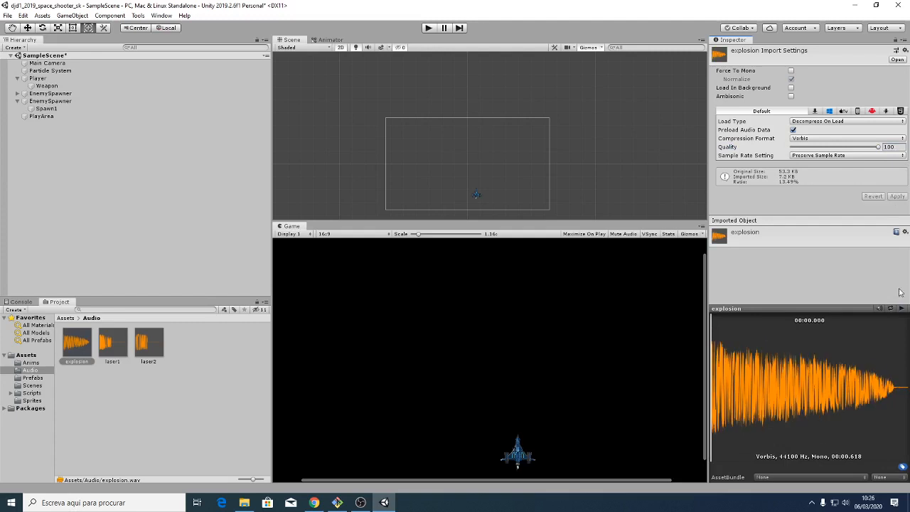
click(902, 310)
Open the Sample Rate Setting options, switch to Chrome, and search for "range of hearing frequency" in a new tab
click(829, 156)
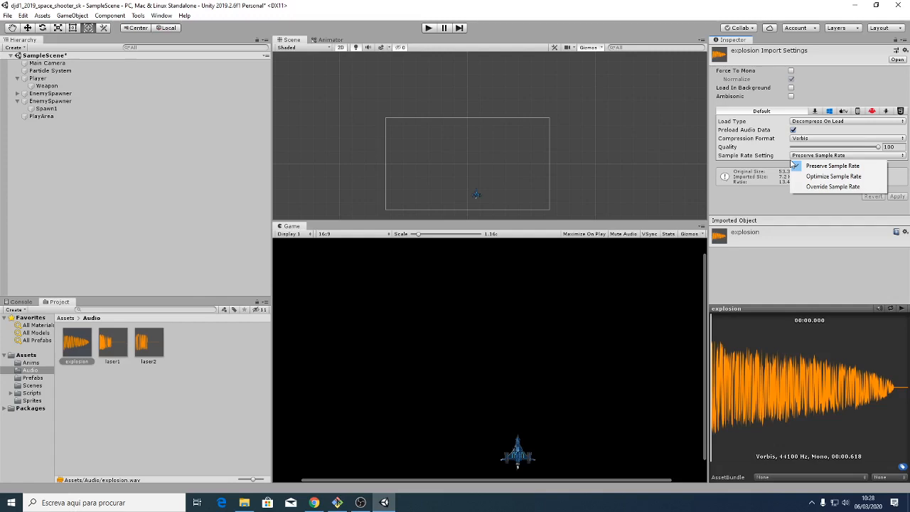
key(alt+Tab)
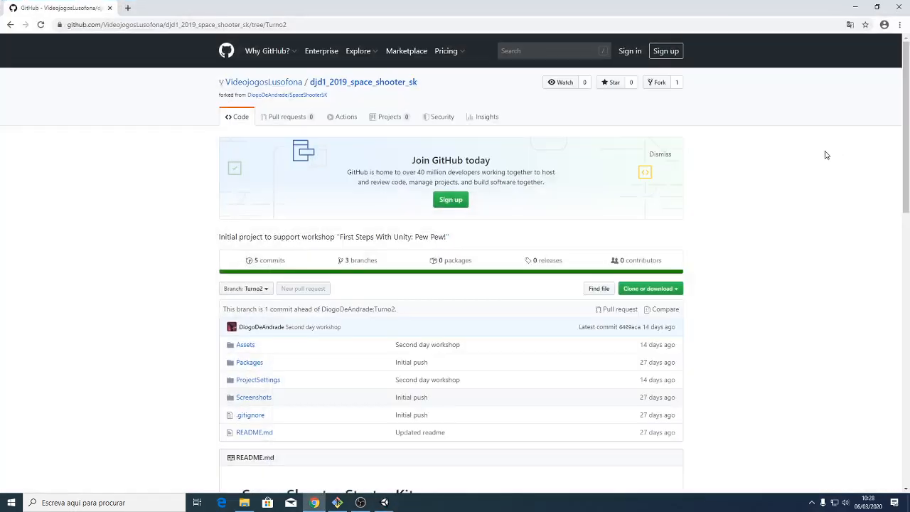
click(127, 7)
text(range of h)
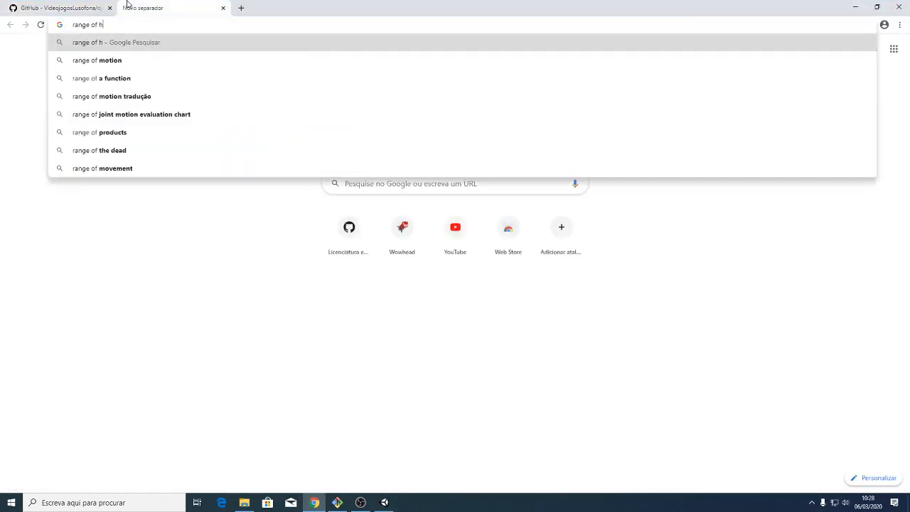
text(earing)
key(Down)
key(Return)
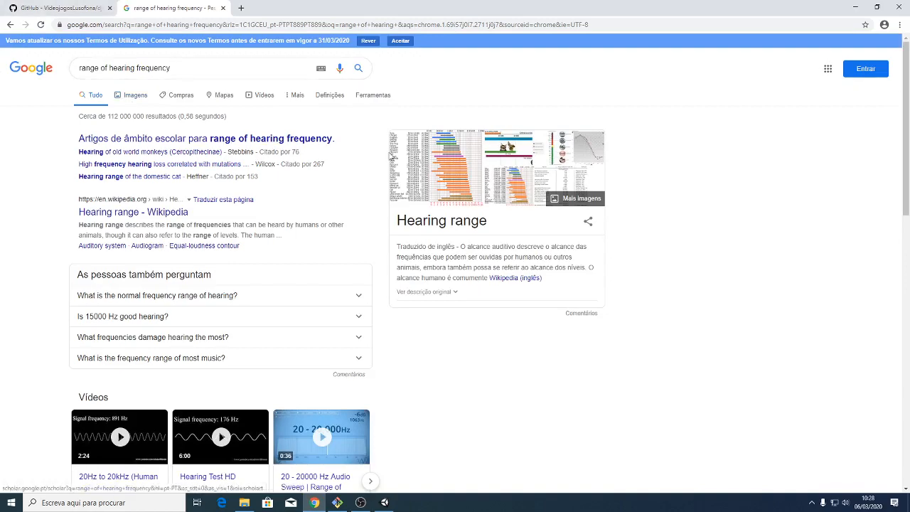
Examine the Wikipedia hearing range chart in the image results, close its preview, and switch back to Unity
click(406, 159)
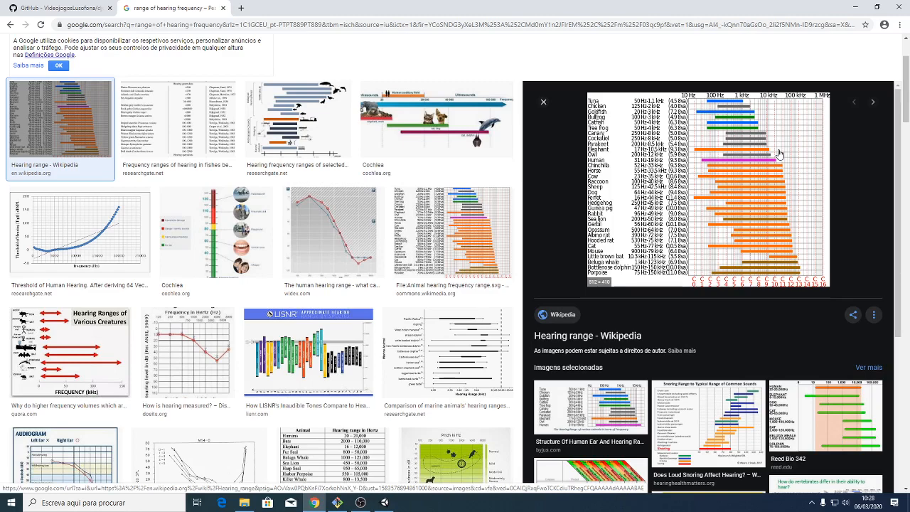
key(Escape)
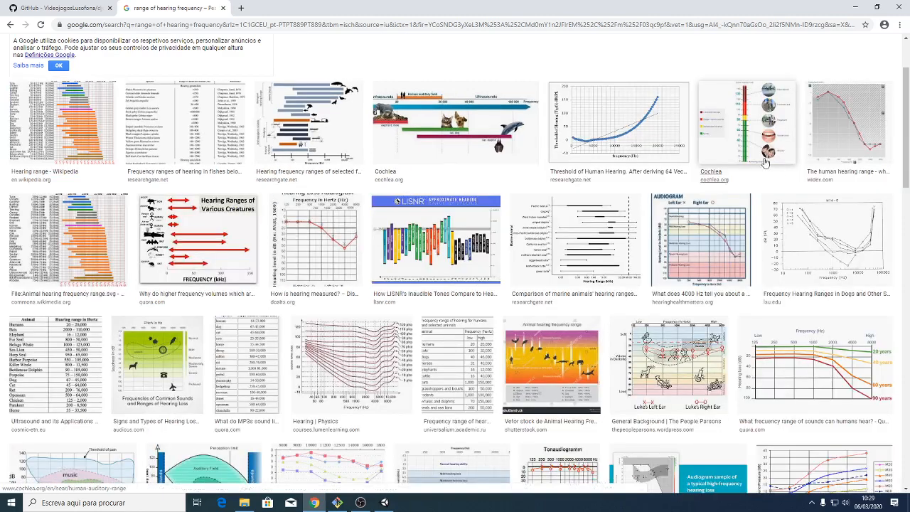
key(alt+Tab)
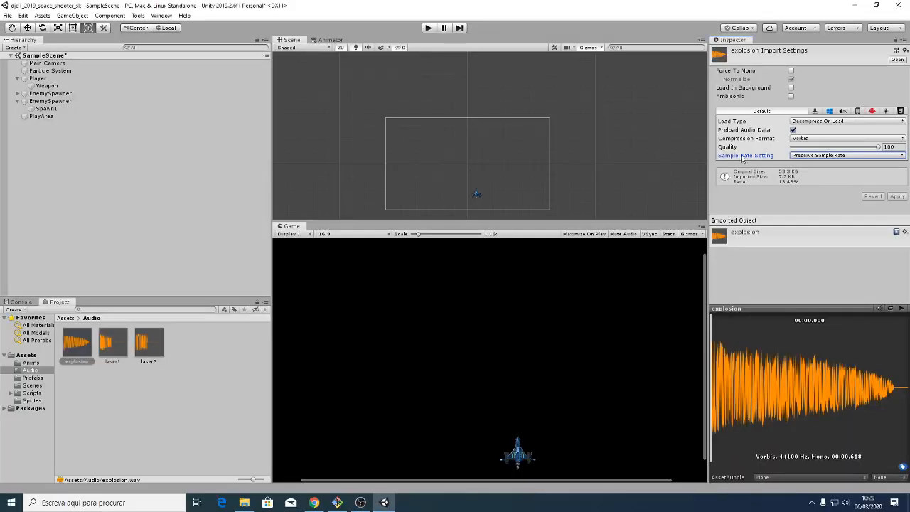
Review the explosion clip's Sample Rate Setting options, and toggle Mute Audio on and off in the Game view
click(824, 158)
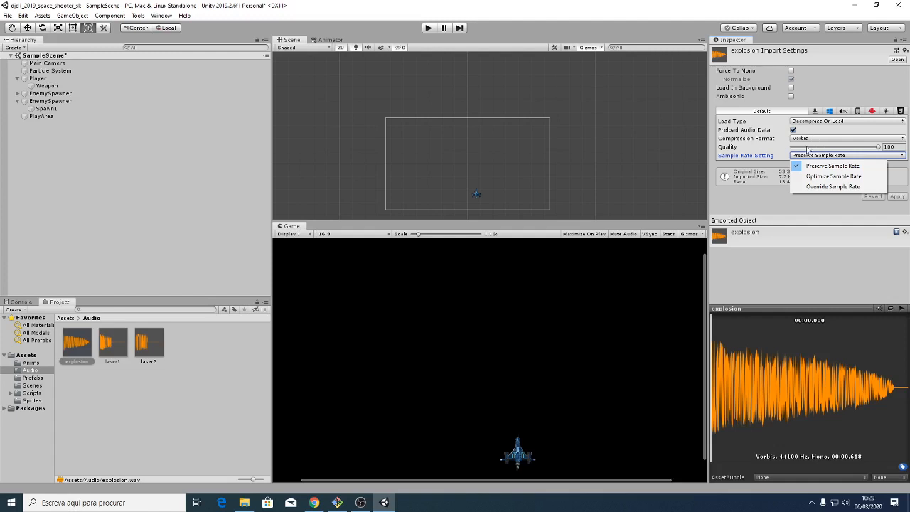
click(774, 197)
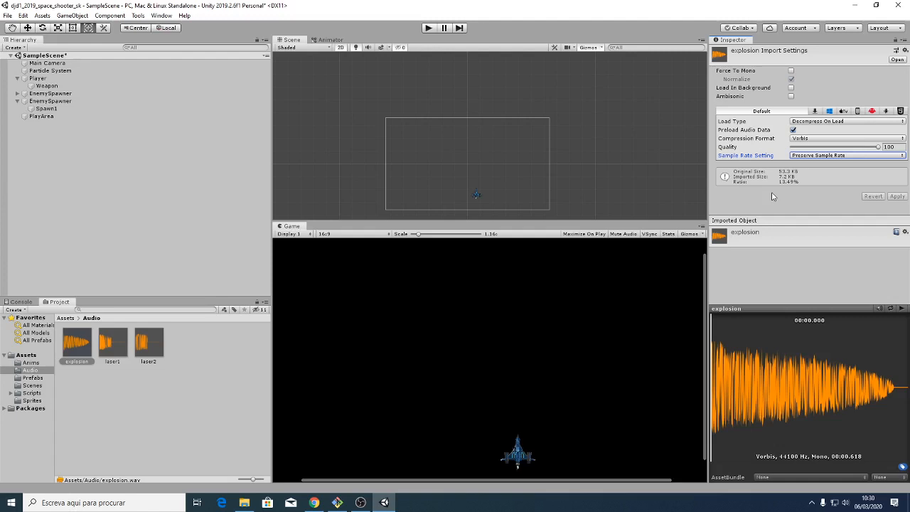
click(626, 235)
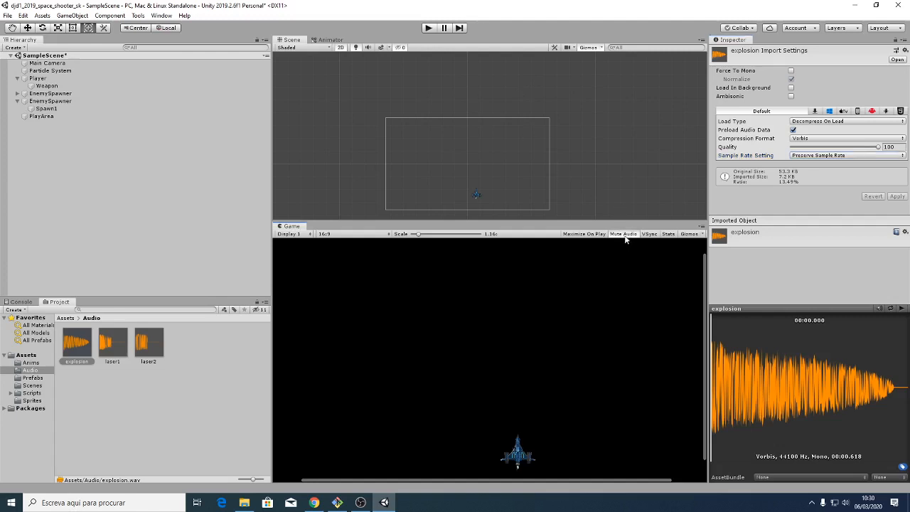
click(626, 236)
Inspect the Main Camera's Audio Listener, look up "audio lis" among the available components, and dismiss the list without adding one
click(194, 64)
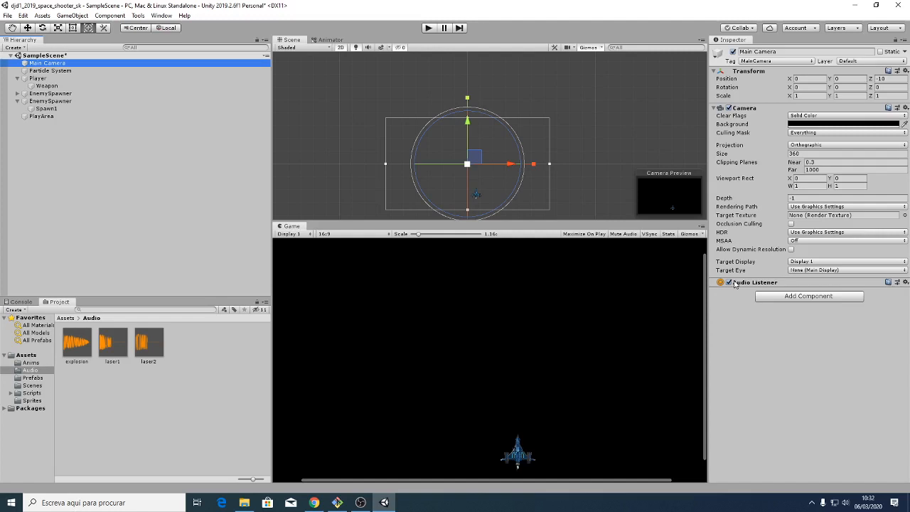
click(788, 297)
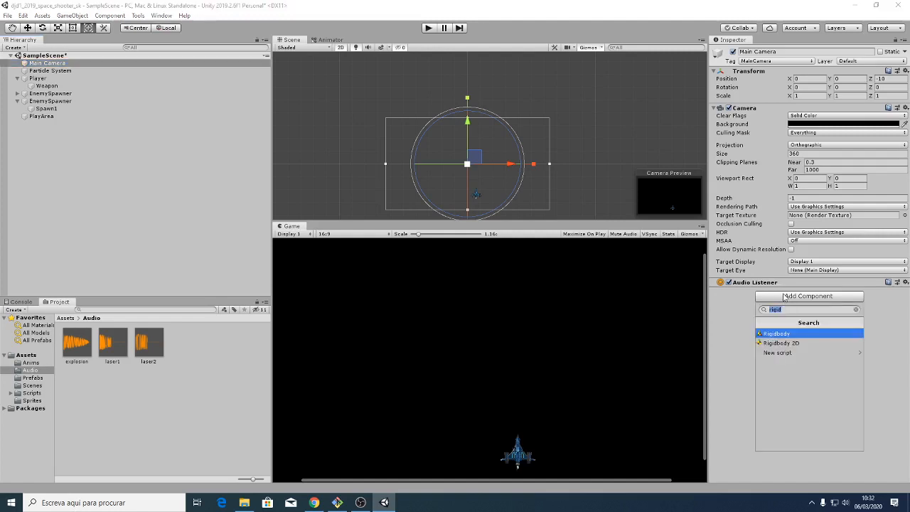
text(audio lis)
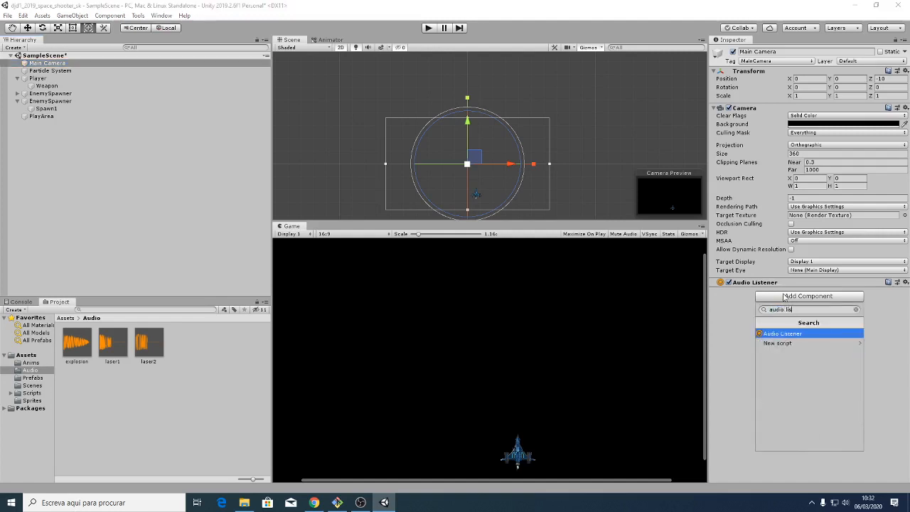
key(Escape)
key(Escape)
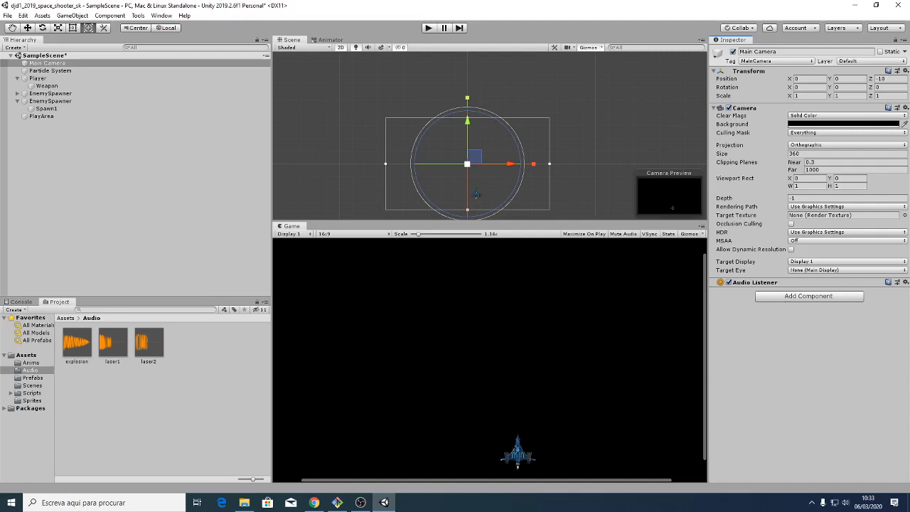
Open the Explosion prefab from the Prefabs folder and add an Audio Source component to it
click(45, 378)
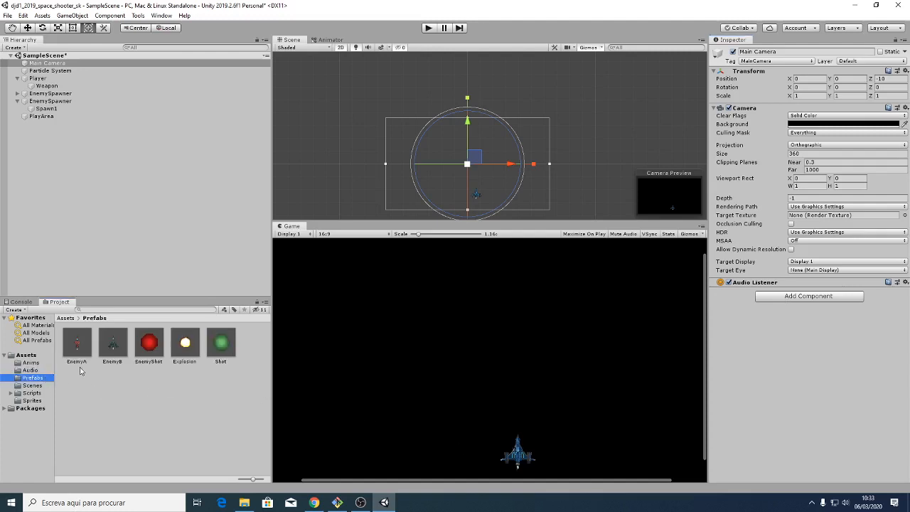
double_click(184, 344)
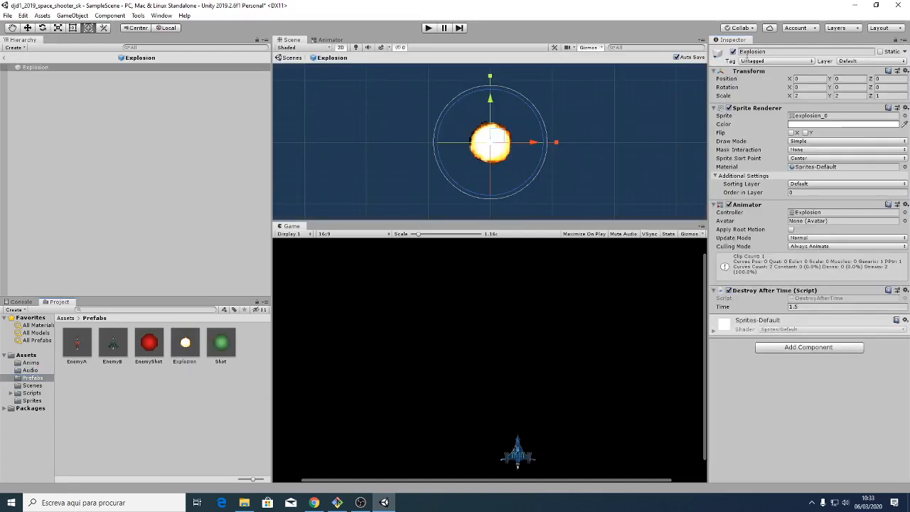
click(782, 348)
text(aud)
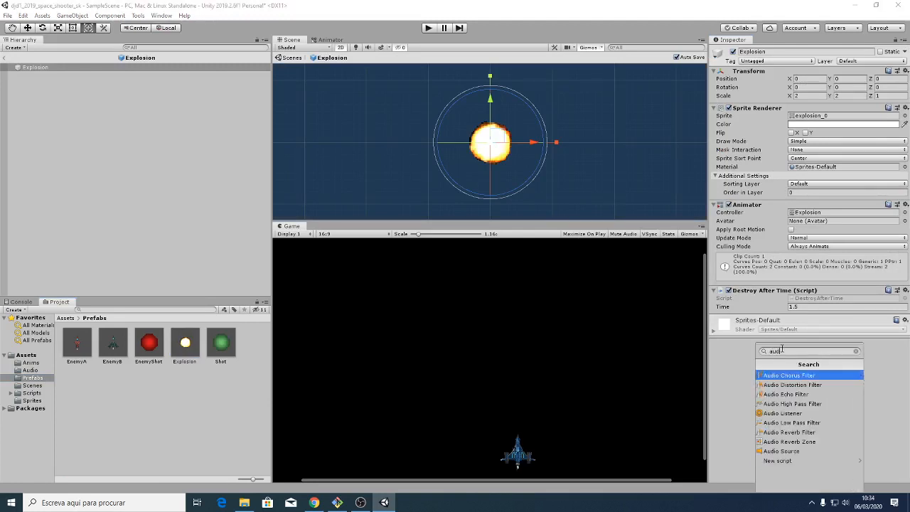
text(io so)
key(Return)
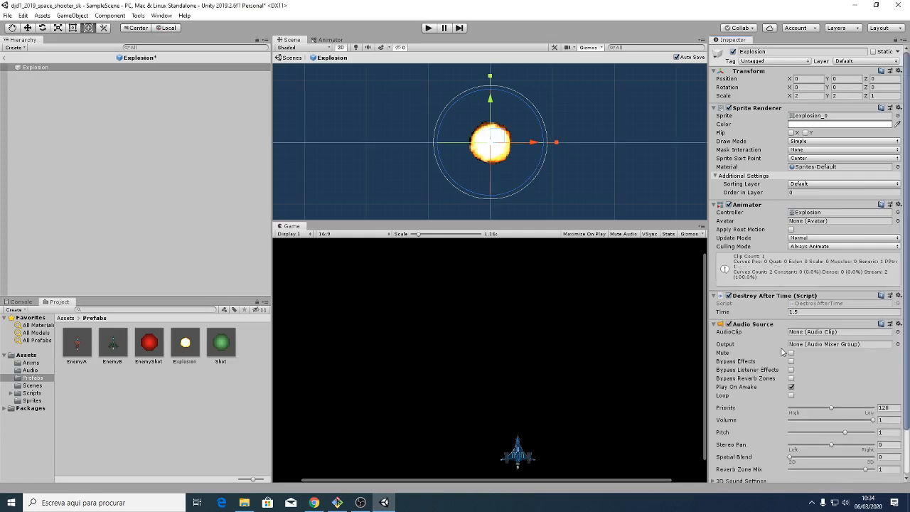
Assign the explosion clip from the Audio folder to the Explosion prefab's Audio Source, and set Spatial Blend to 0
scroll(782, 352, down, 3)
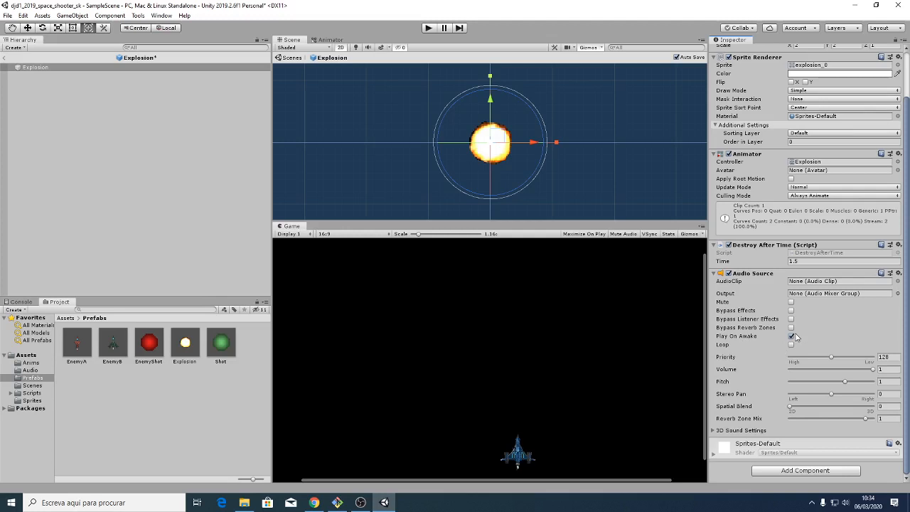
click(32, 371)
drag(610, 257, 837, 285)
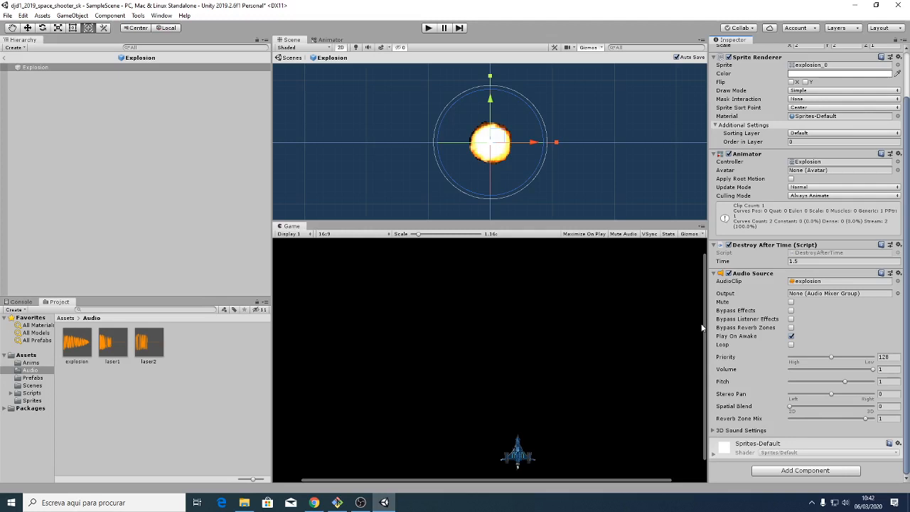
click(790, 407)
drag(790, 407, 737, 407)
Switch to Chrome and open youtube.com in place of the hearing range image results
key(alt+Tab)
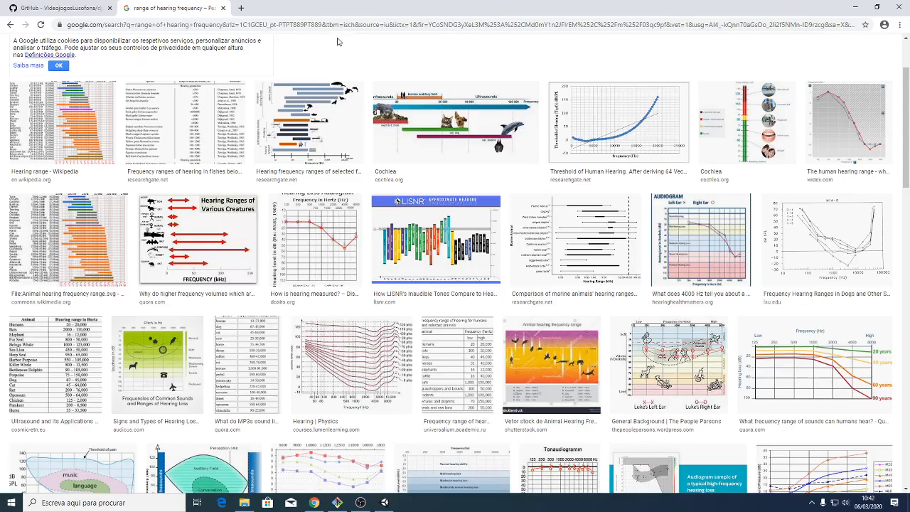
click(299, 25)
text(d)
key(BackSpace)
text(you)
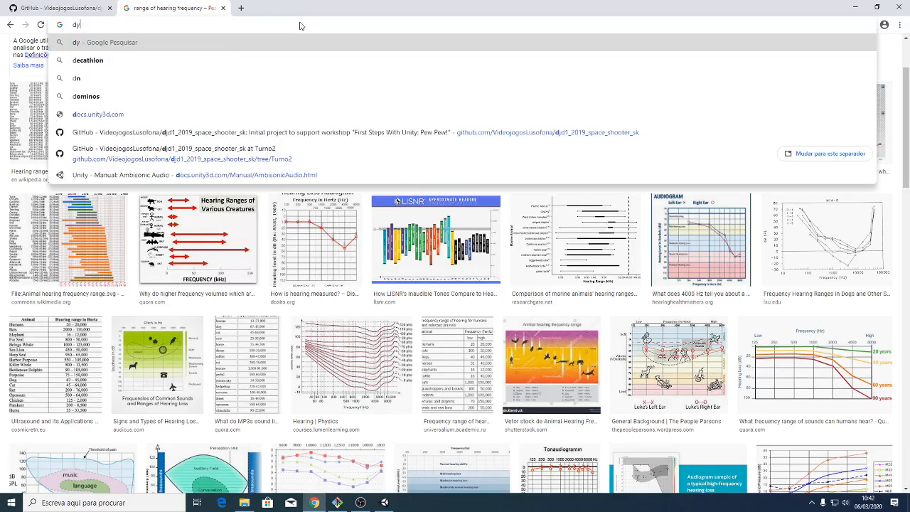
key(BackSpace)
key(BackSpace)
key(BackSpace)
key(BackSpace)
text(youtube.com)
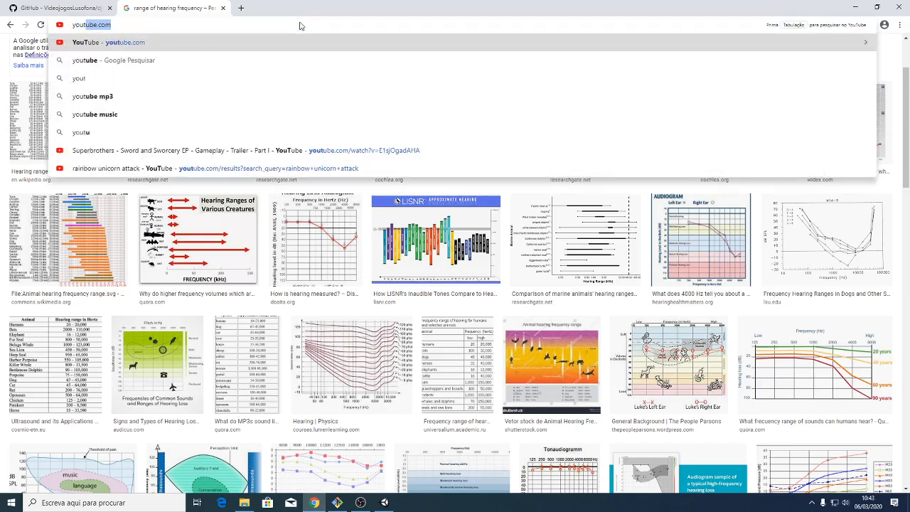
key(Return)
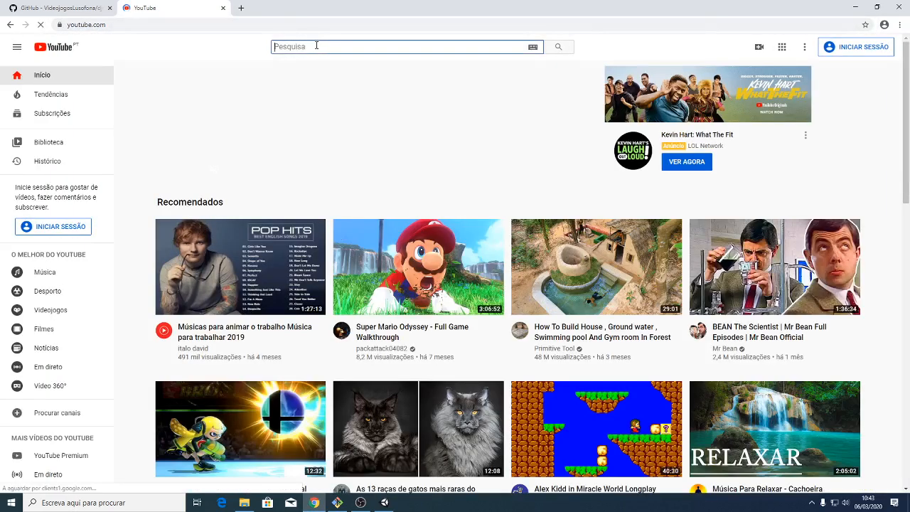
Search YouTube for "doppler effect" and open the video "The Doppler Effect: what does motion do to waves?"
click(317, 45)
text(doppler effect)
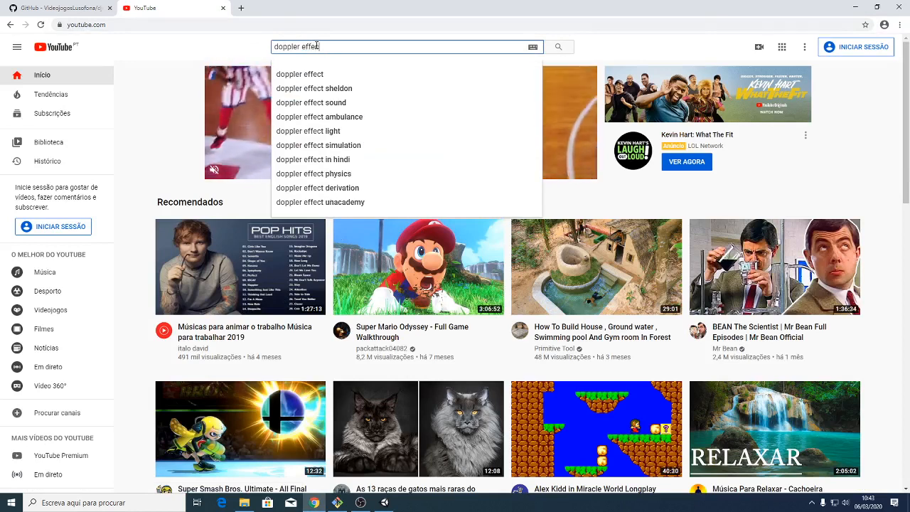
key(Return)
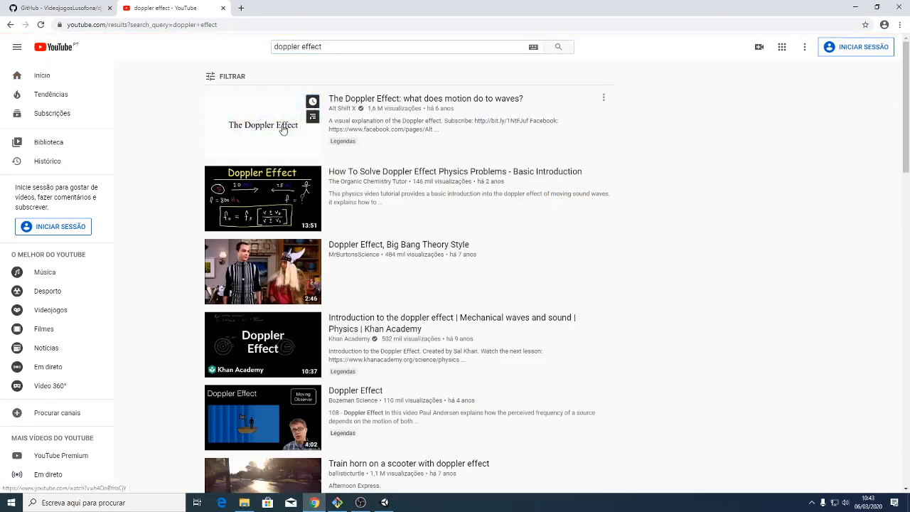
click(281, 135)
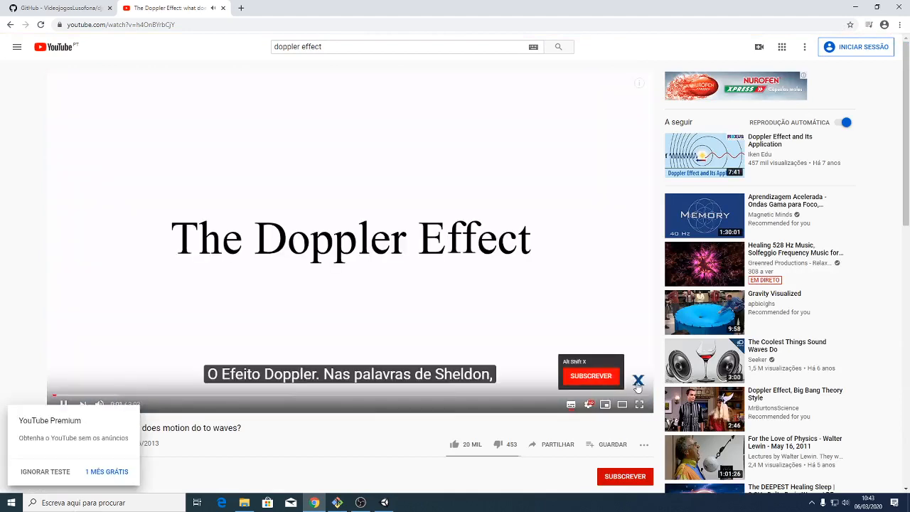
Skip through the Doppler effect video to the car horn example, pause it there, and switch back to Unity
click(82, 396)
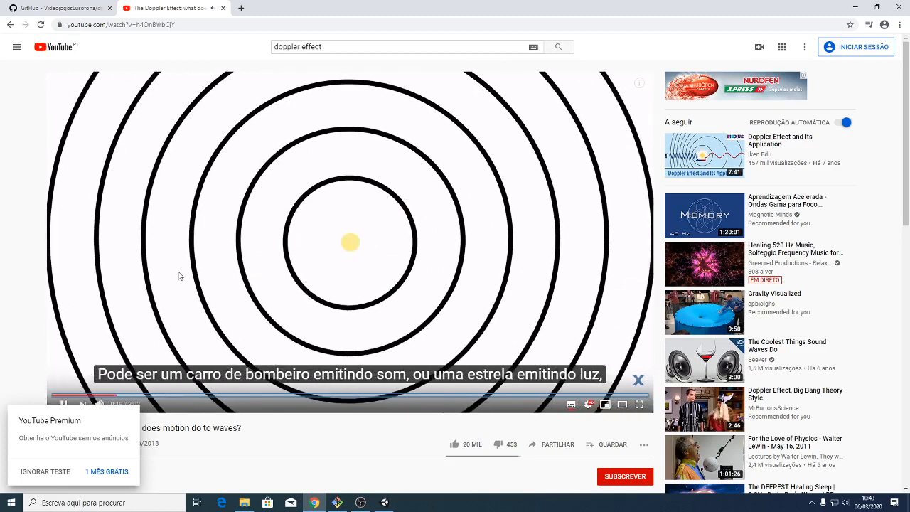
key(Right)
key(Right)
key(Right)
key(Right)
key(Right)
key(Right)
key(Right)
key(Right)
key(Right)
key(Right)
key(Right)
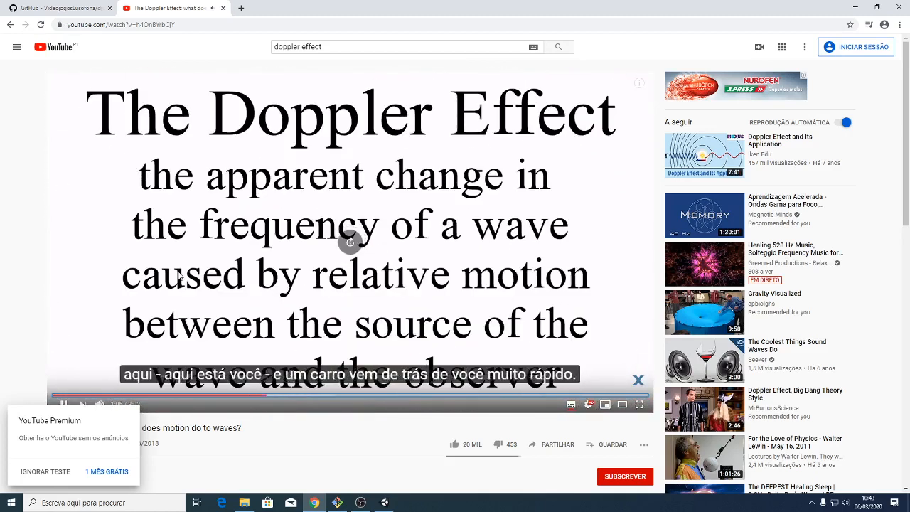
key(Left)
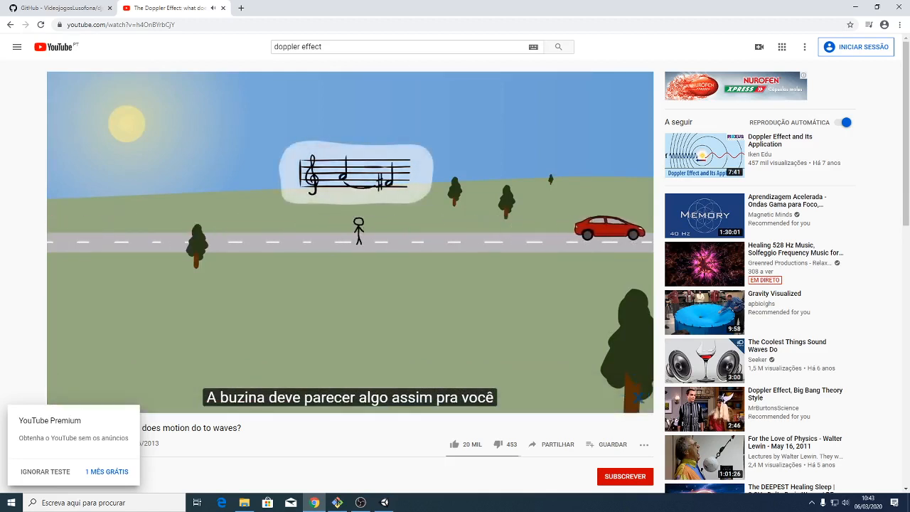
click(178, 272)
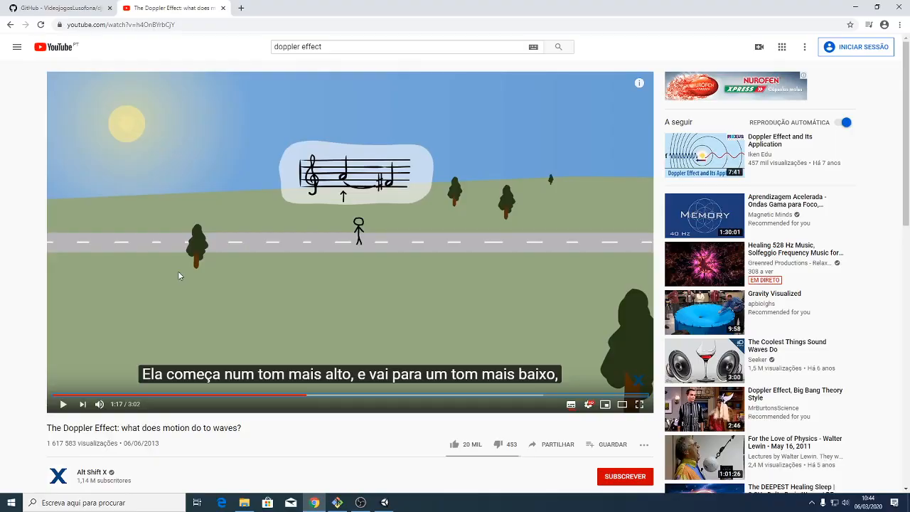
key(alt+Tab)
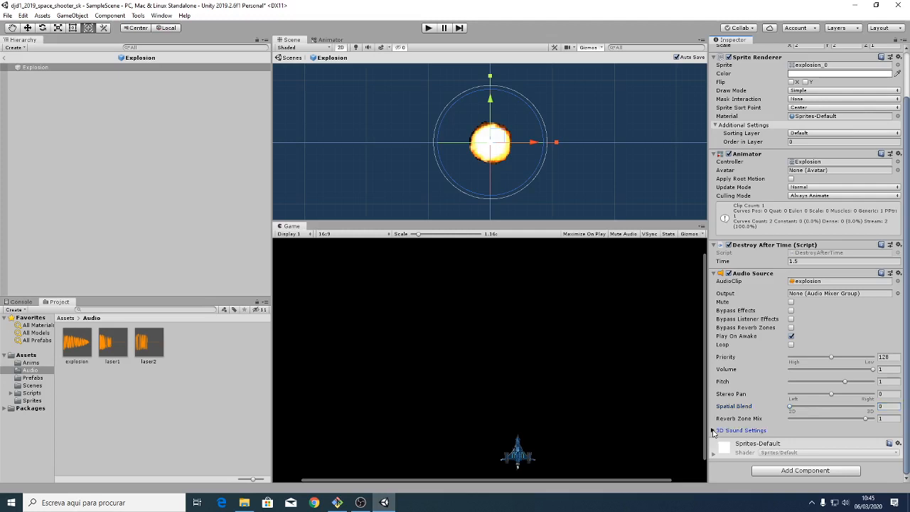
Expand the Audio Source's 3D Sound Settings and review the Volume Rolloff options without changing the selection
click(714, 431)
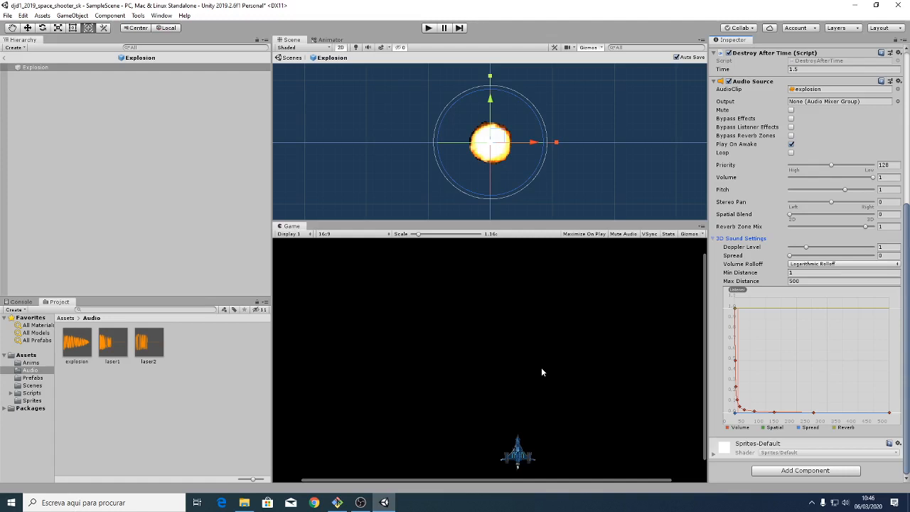
click(830, 264)
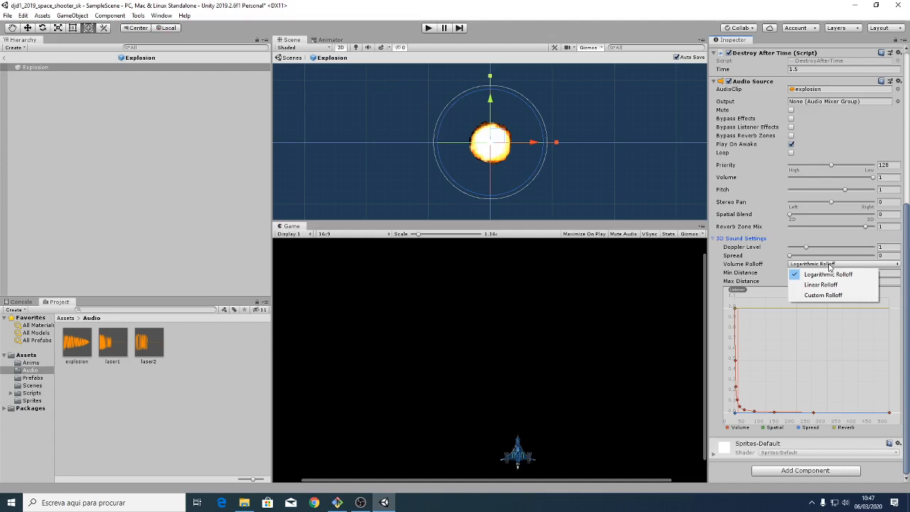
click(793, 304)
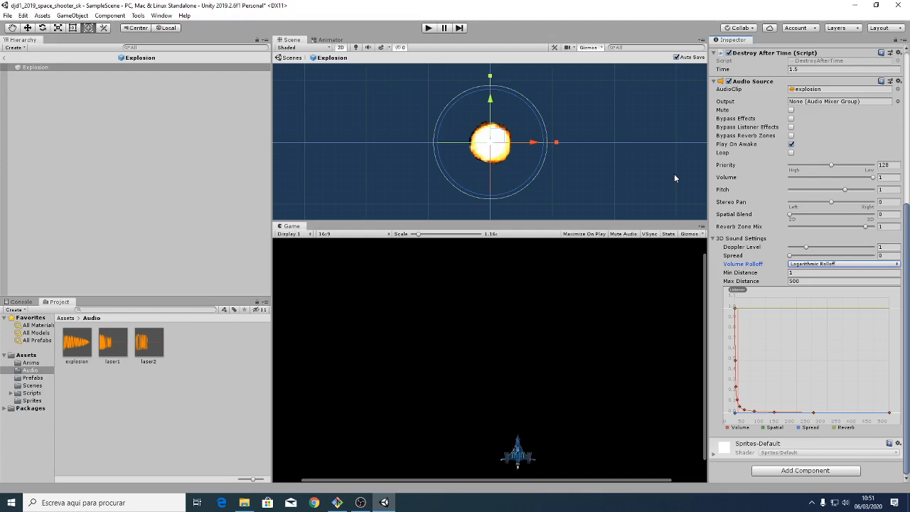
Try shorter Max Distance values in the 3D Sound Settings, and restore Max Distance to 500
drag(758, 282, 707, 281)
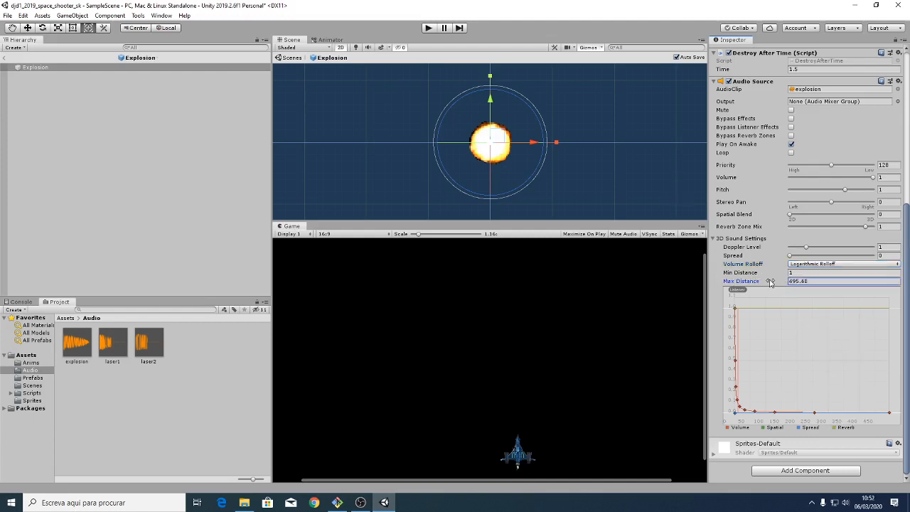
drag(770, 282, 716, 278)
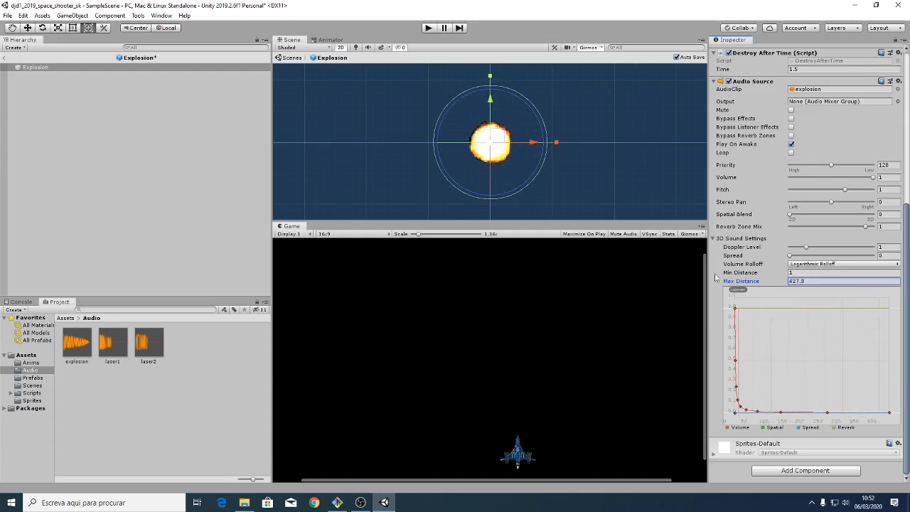
click(811, 283)
text(5)
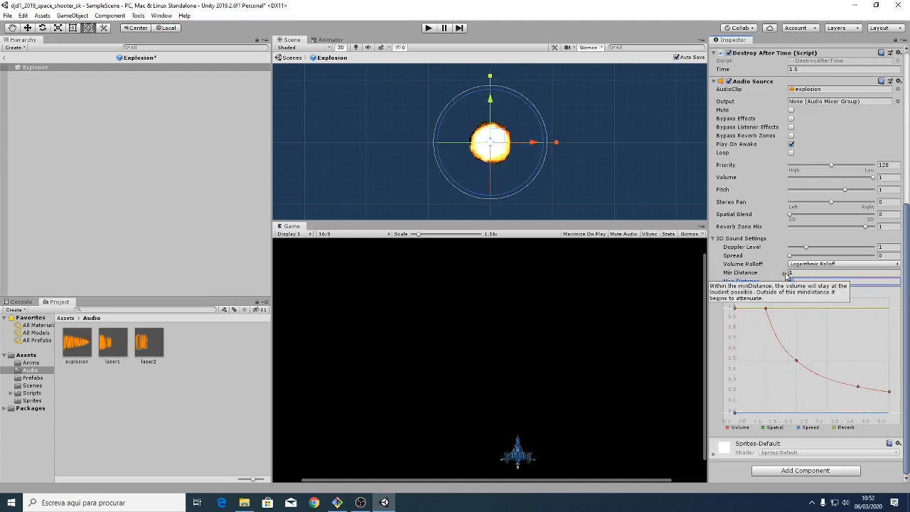
text(00)
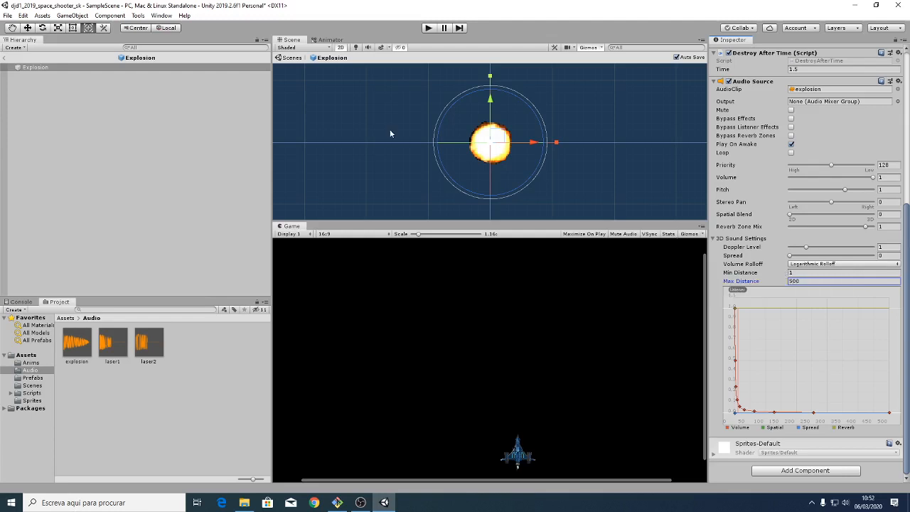
Reselect the Explosion object and collapse the 3D Sound Settings of its Audio Source
click(146, 147)
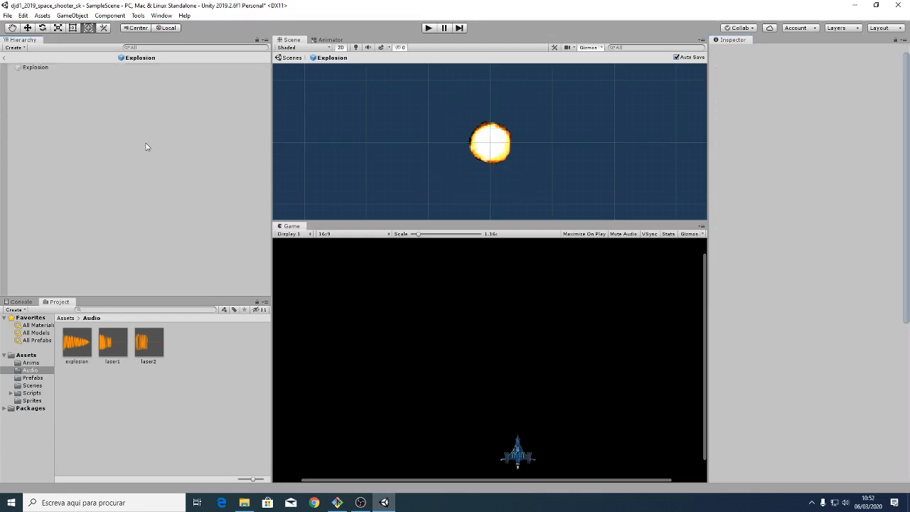
click(40, 68)
scroll(777, 391, down, 5)
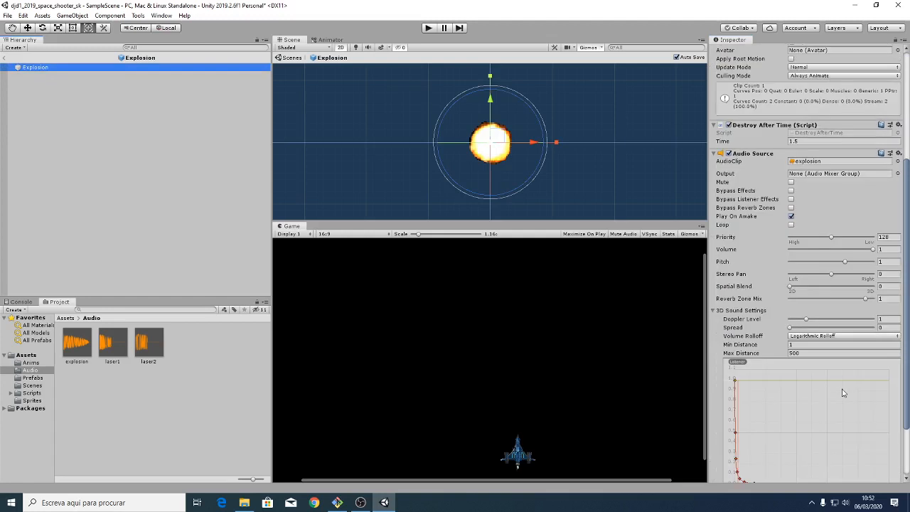
click(714, 310)
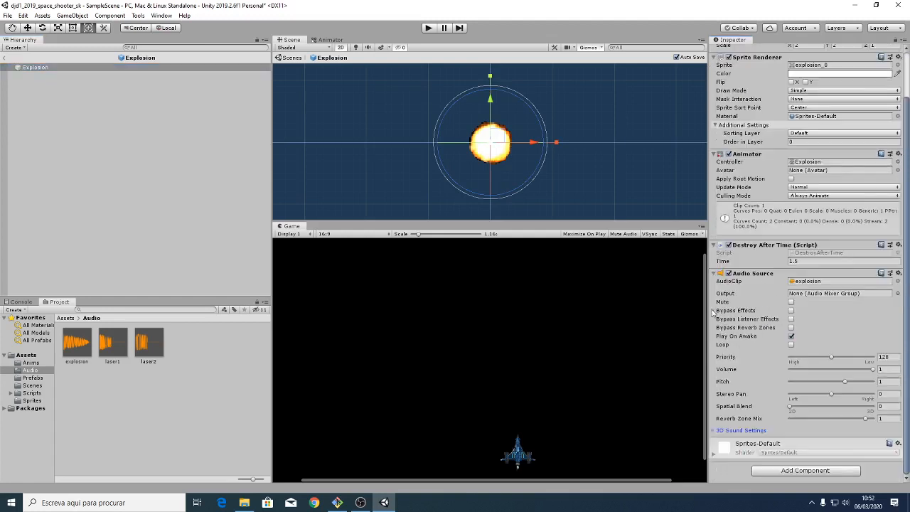
Play the game and steer the ship among the enemies to test the explosion sound, and stop playback
click(429, 28)
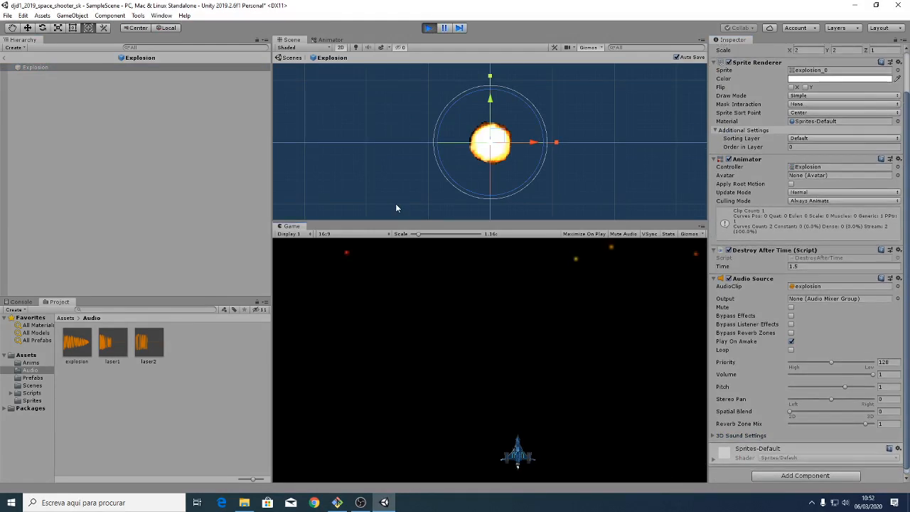
key(Left)
key(Right)
key(Up)
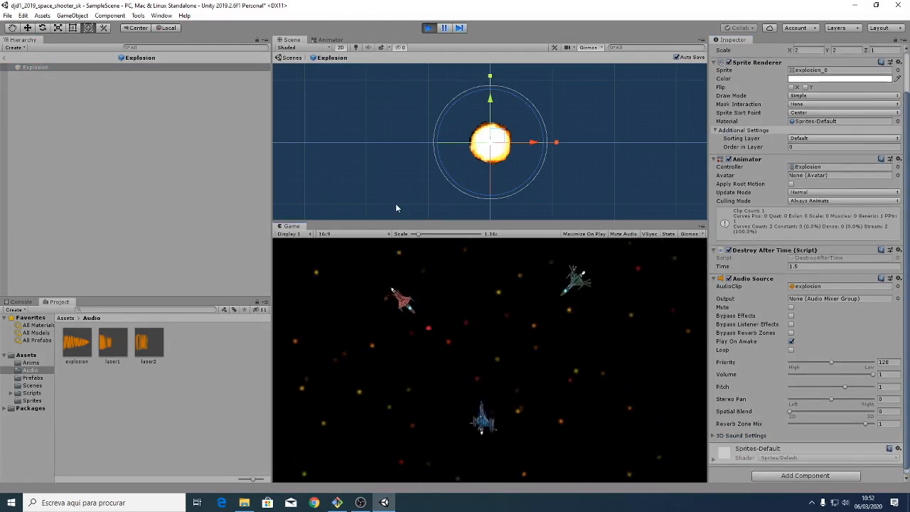
key(Left)
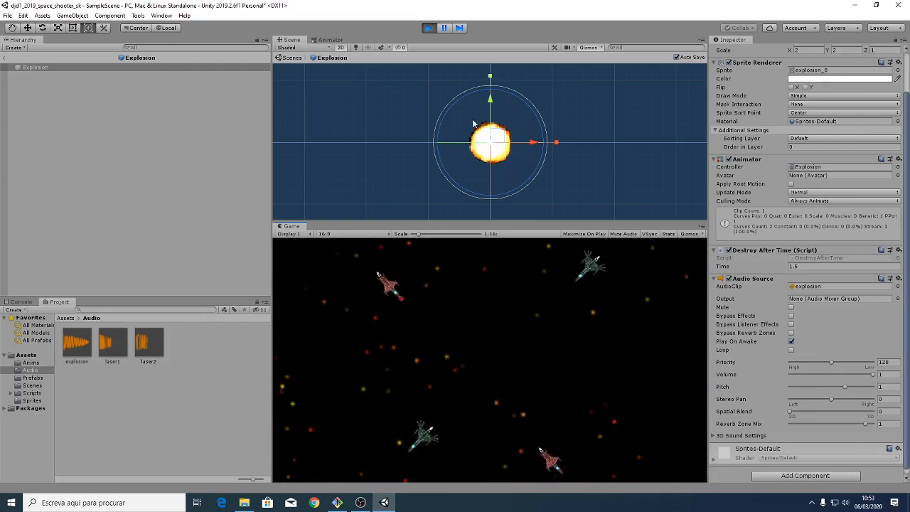
key(ctrl+p)
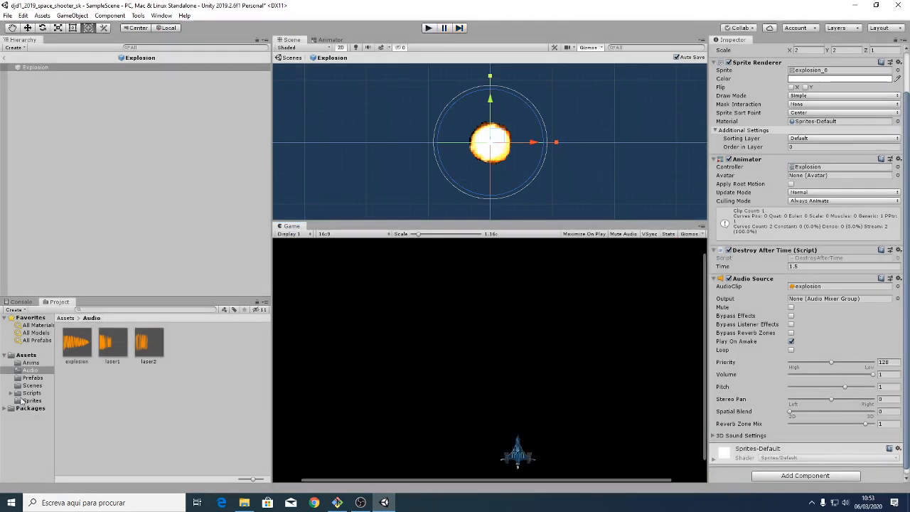
Open the Shot prefab from the Prefabs folder and add an Audio Source component to it
click(34, 377)
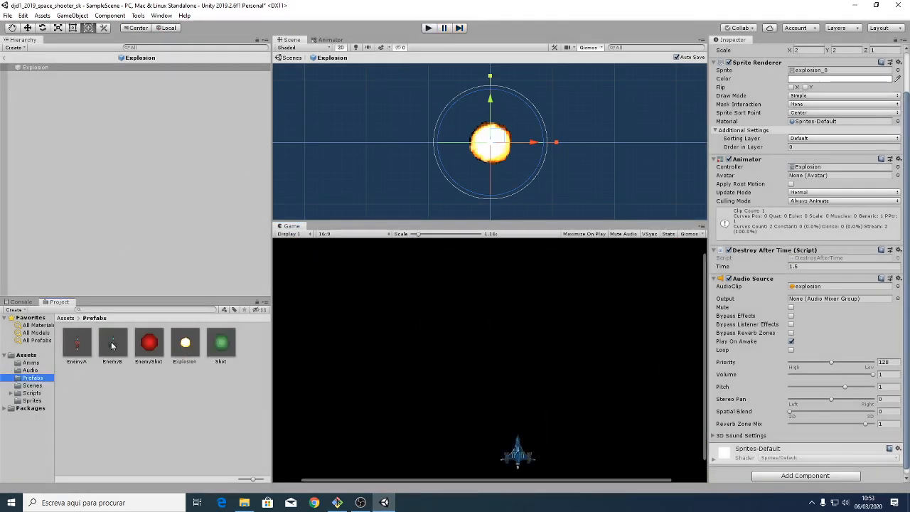
double_click(86, 343)
double_click(151, 343)
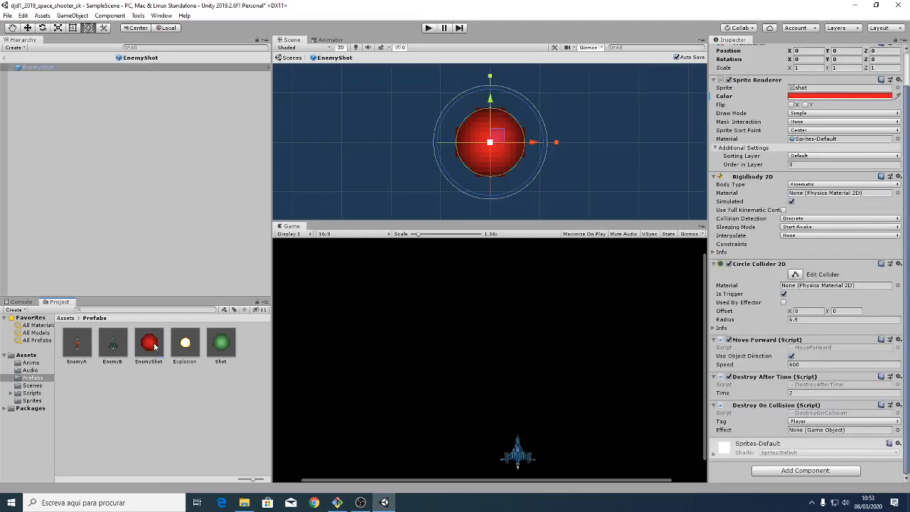
double_click(220, 344)
click(809, 470)
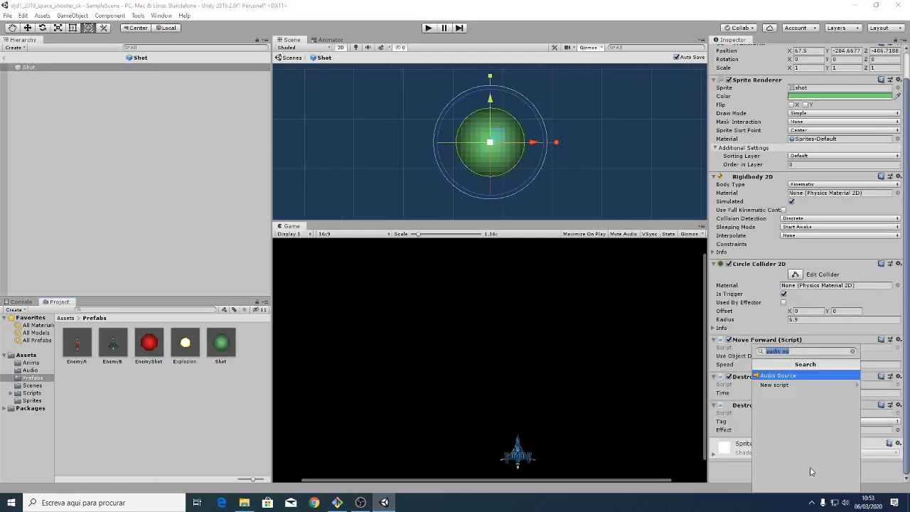
text(audio so)
key(Return)
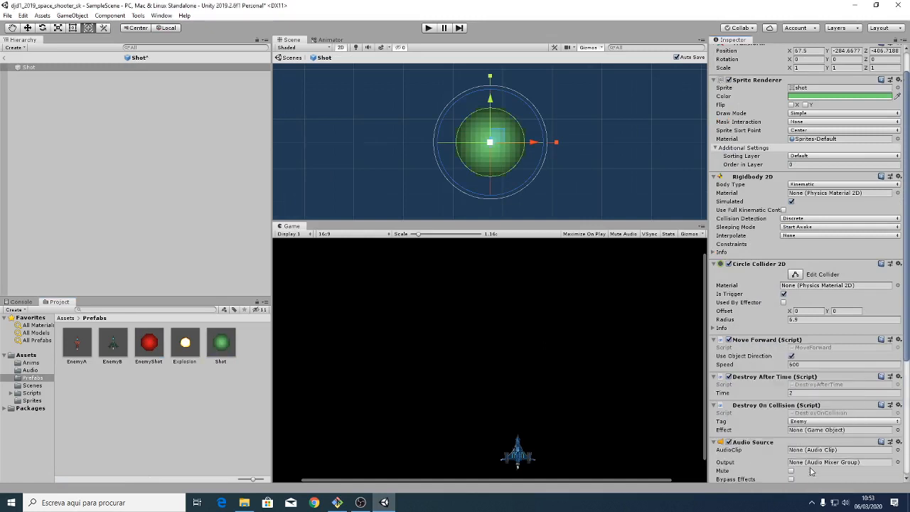
Assign the laser1 clip from the Audio folder to the Shot prefab's Audio Source, and return to the scene
scroll(811, 466, down, 5)
click(30, 370)
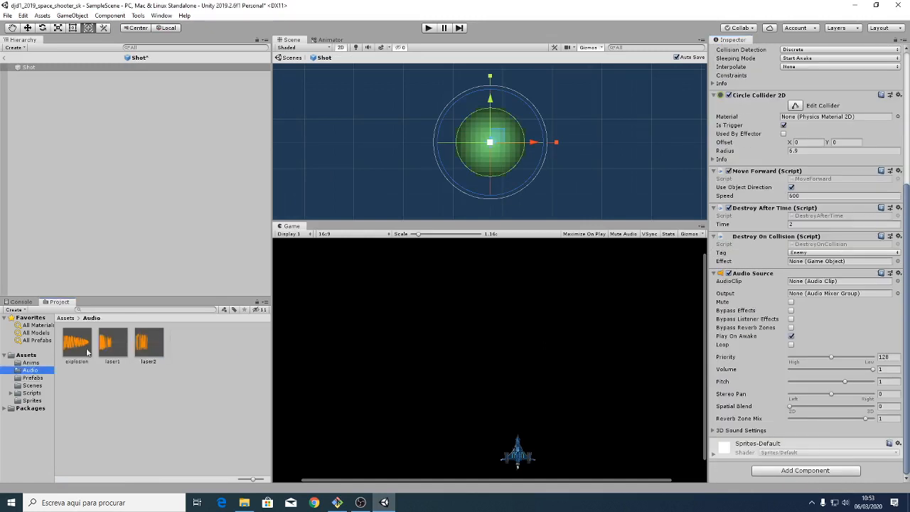
drag(119, 348, 812, 291)
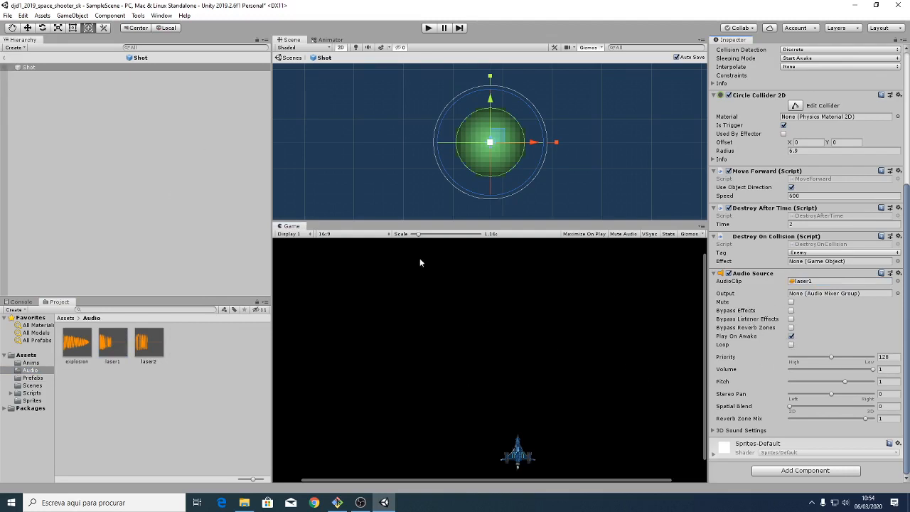
click(8, 57)
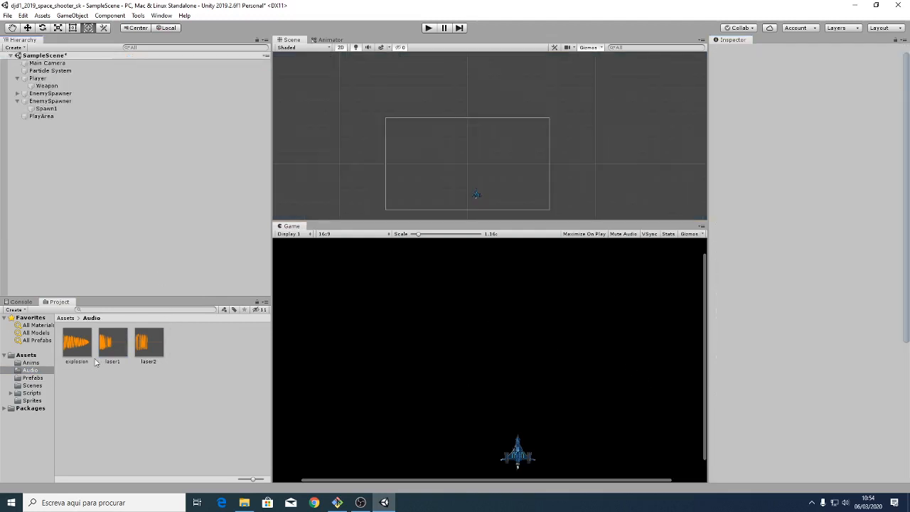
Open the EnemyShot prefab from the Prefabs folder and assign the laser2 clip from the Audio folder to its Audio Source
click(32, 377)
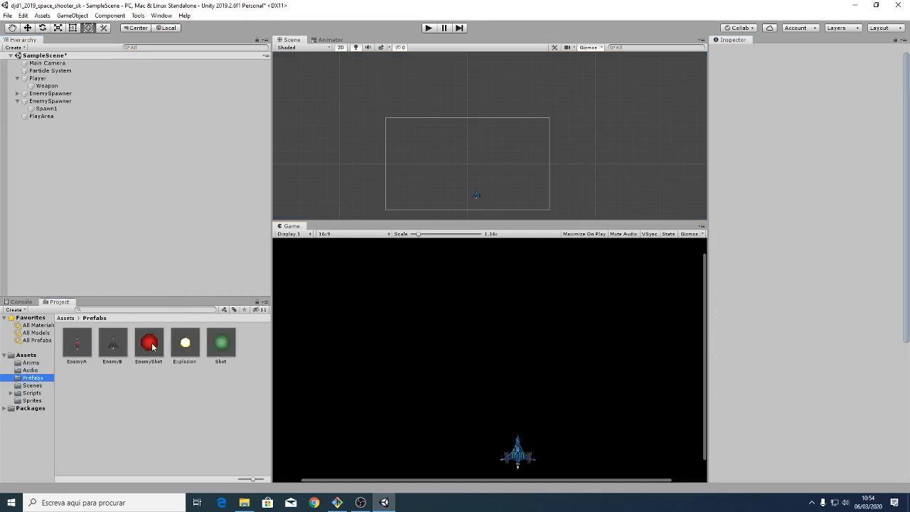
double_click(151, 345)
scroll(782, 355, down, 5)
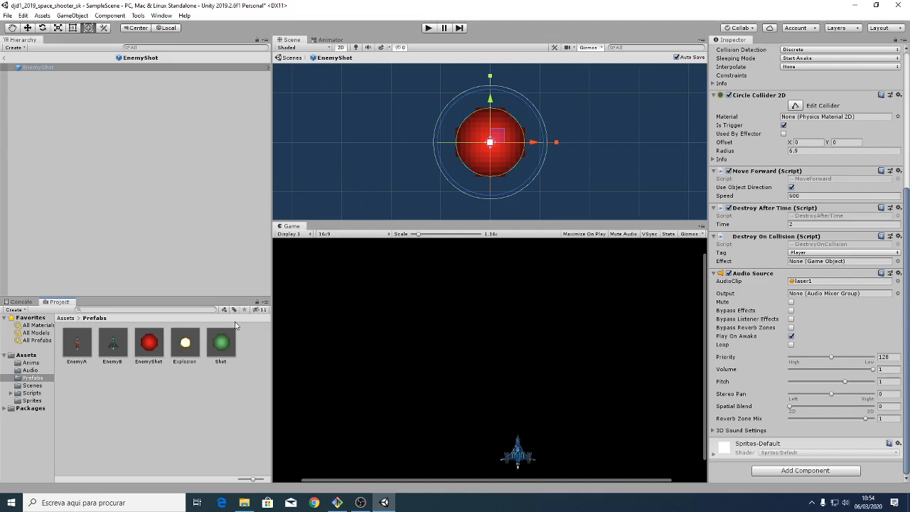
click(31, 370)
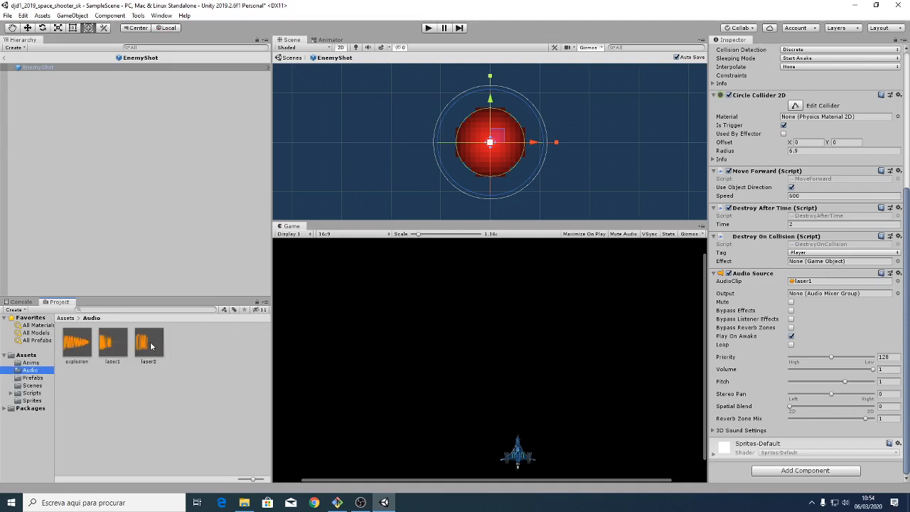
drag(151, 348, 808, 287)
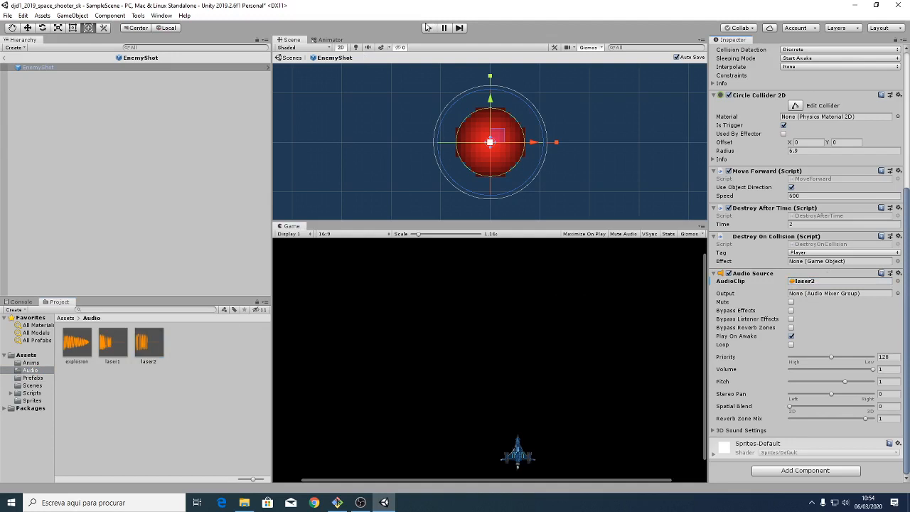
Play the game, moving the ship sideways and firing at the enemies to test the laser sounds, and stop playback
click(428, 28)
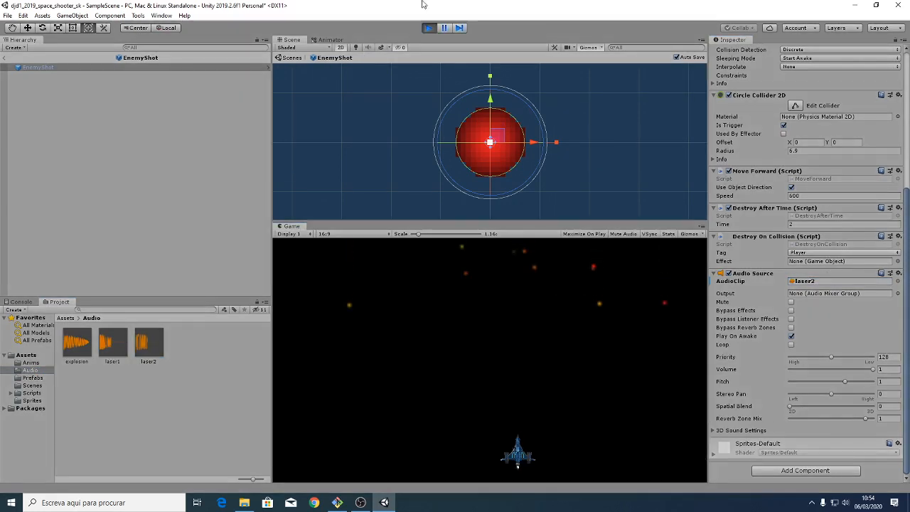
key(Left)
key(Left)
key(space)
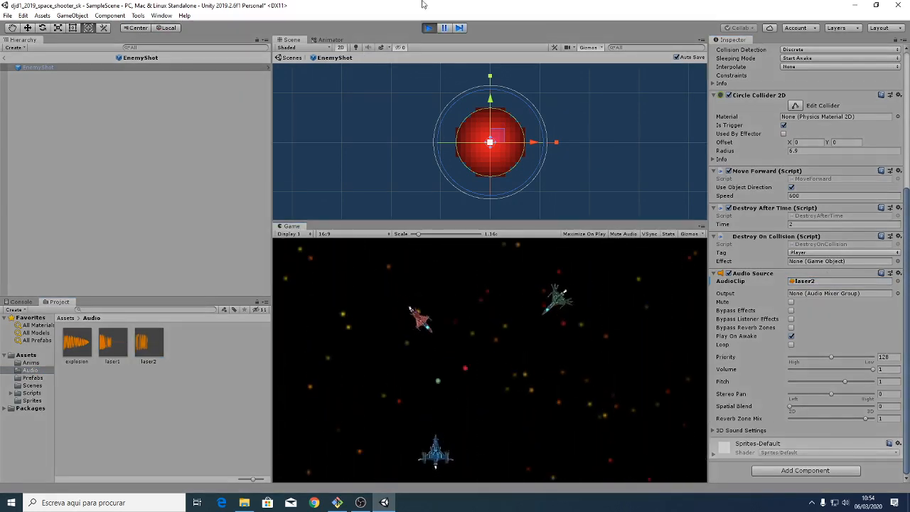
key(Right)
key(Left)
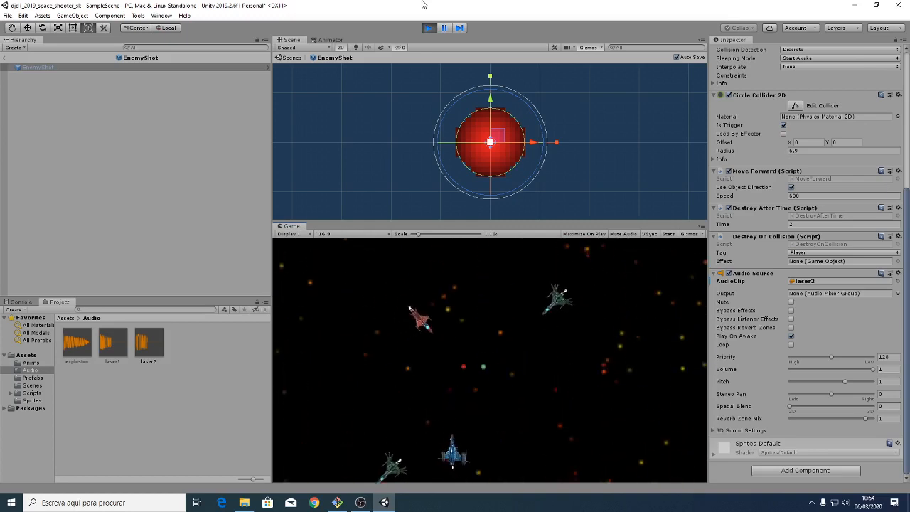
key(Right)
key(space)
key(Left)
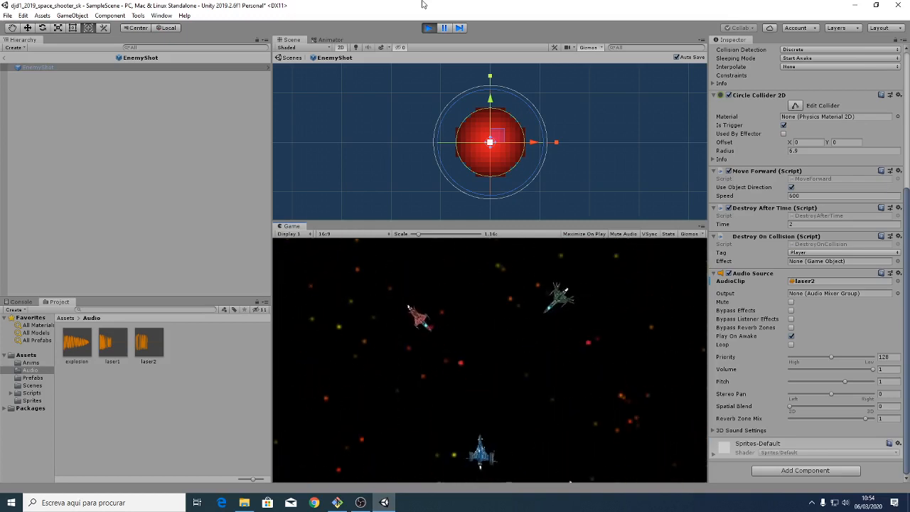
key(Right)
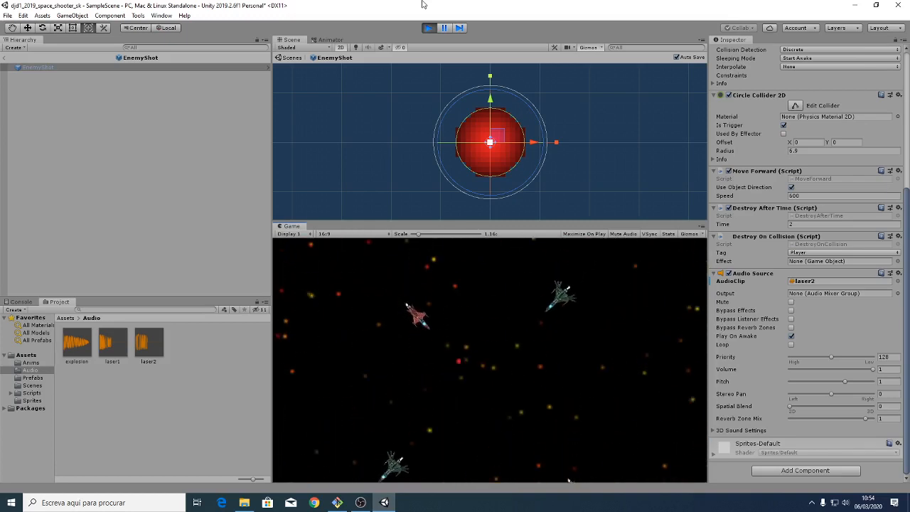
click(428, 27)
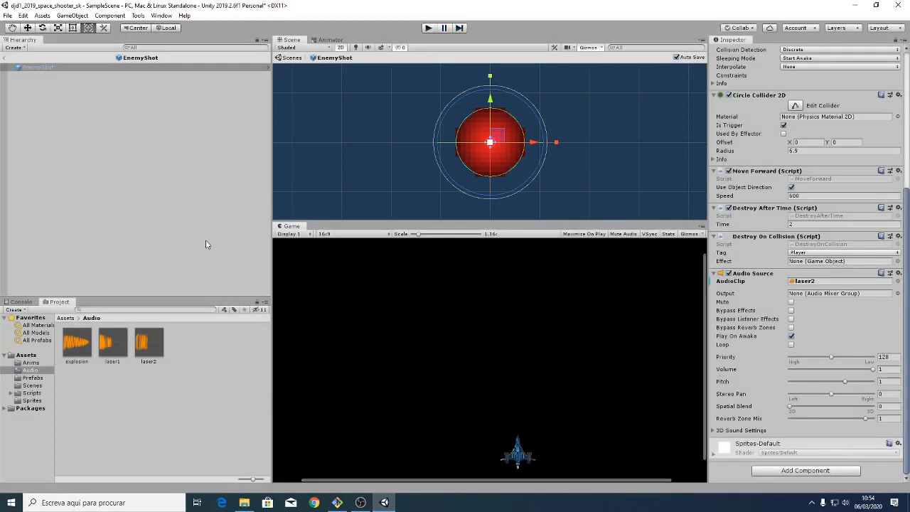
Deselect the EnemyShot object and leave its prefab to return to SampleScene
click(174, 427)
click(154, 221)
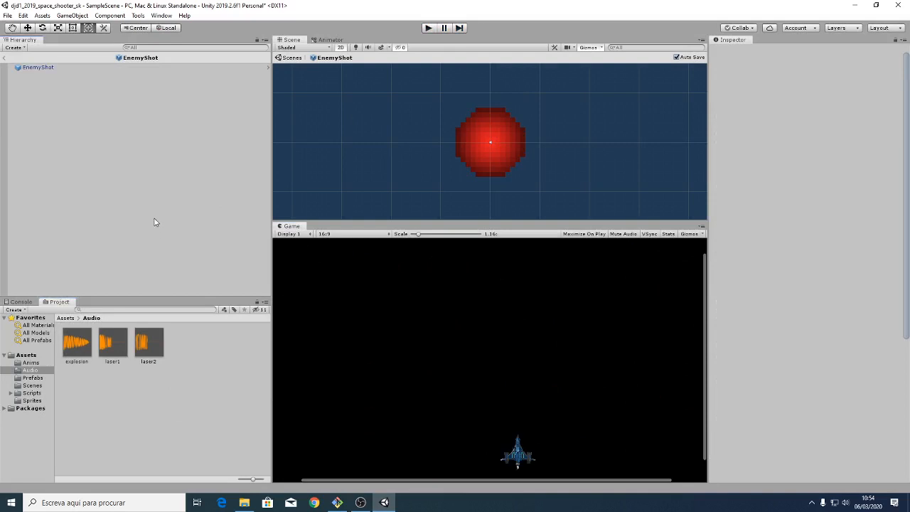
click(5, 57)
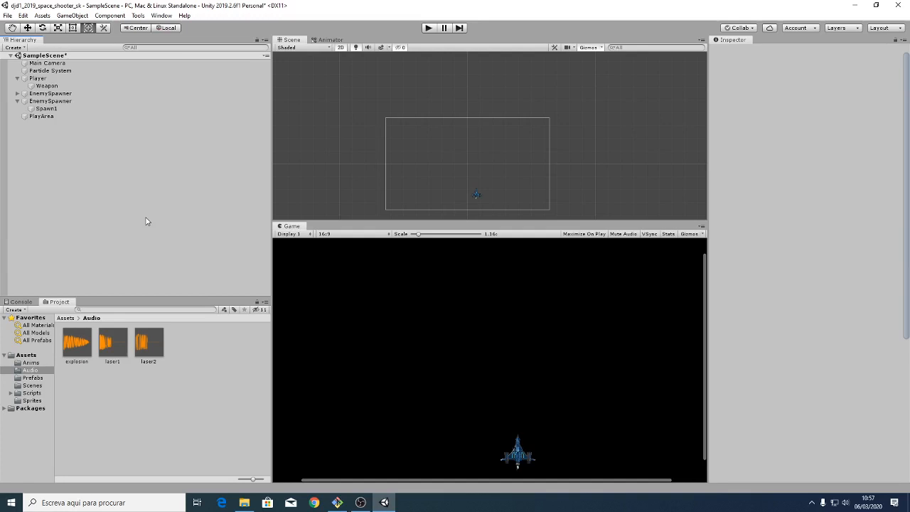
click(360, 503)
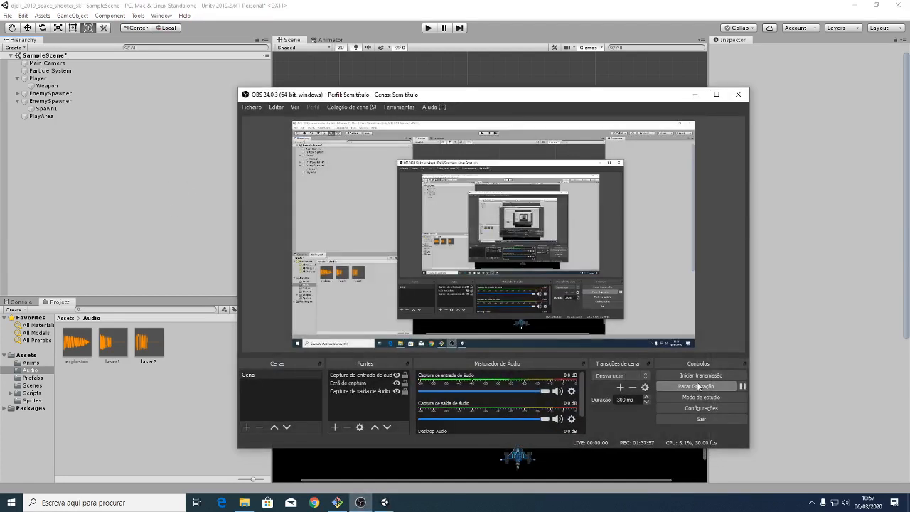